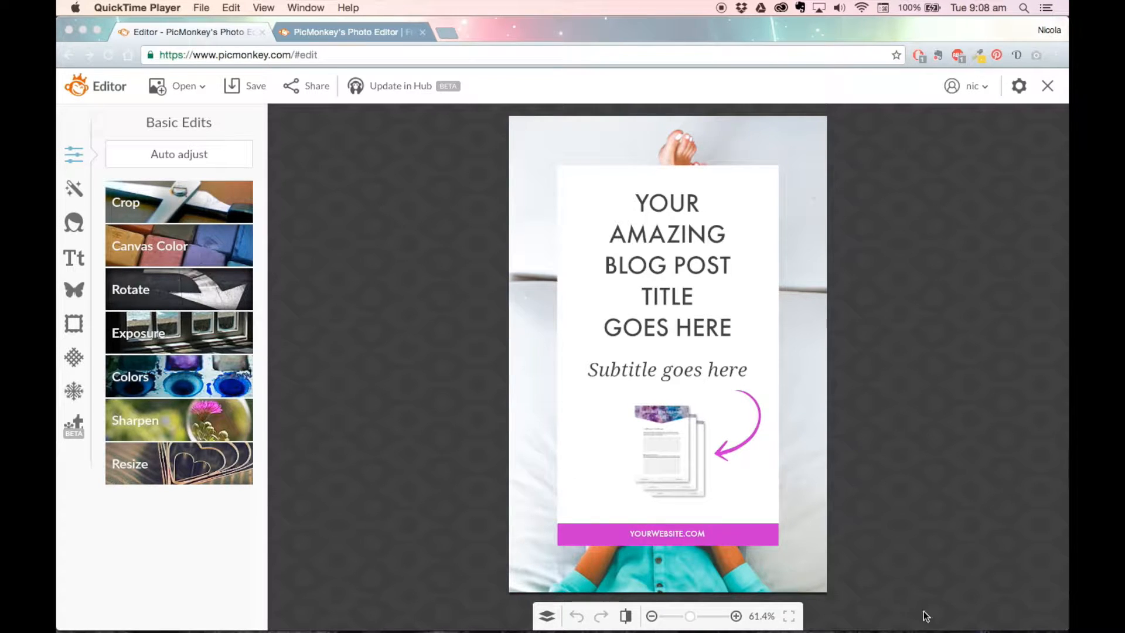
Switch to Acrobat Pro to review Template 1.1 in the Blog Post Image Template Guide, and return to Chrome.
click(836, 607)
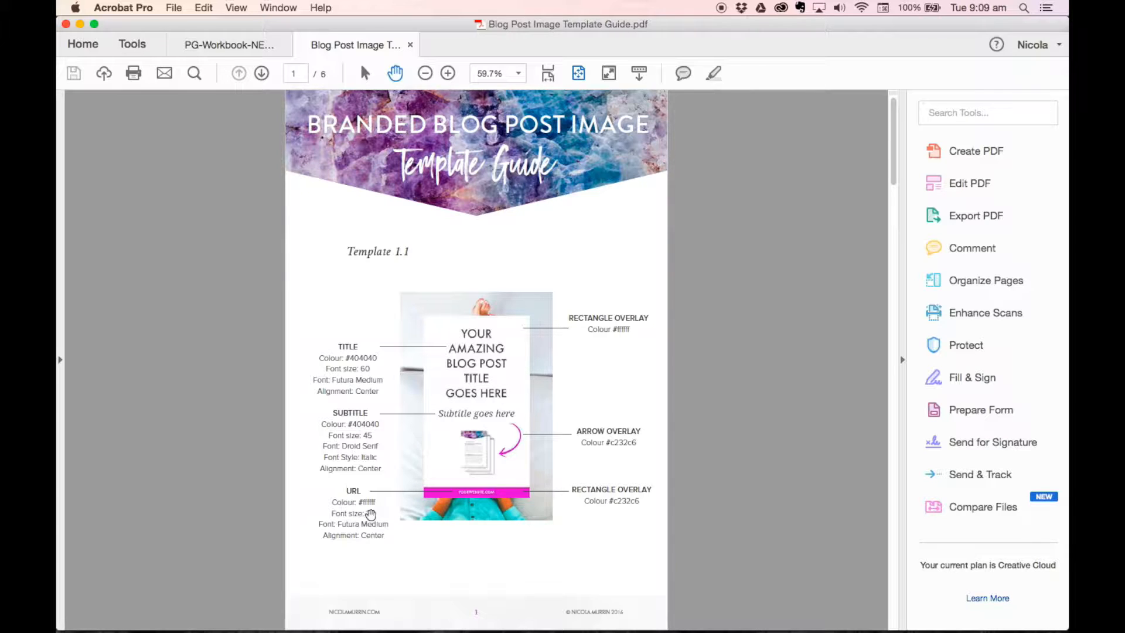
mouse_move(528, 627)
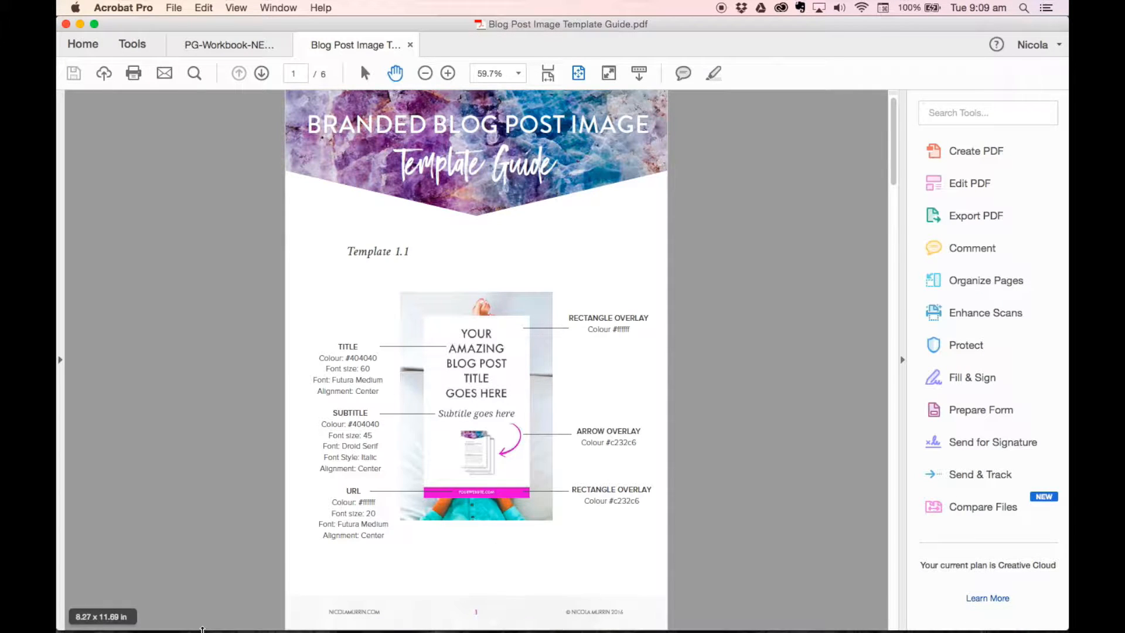
mouse_move(225, 629)
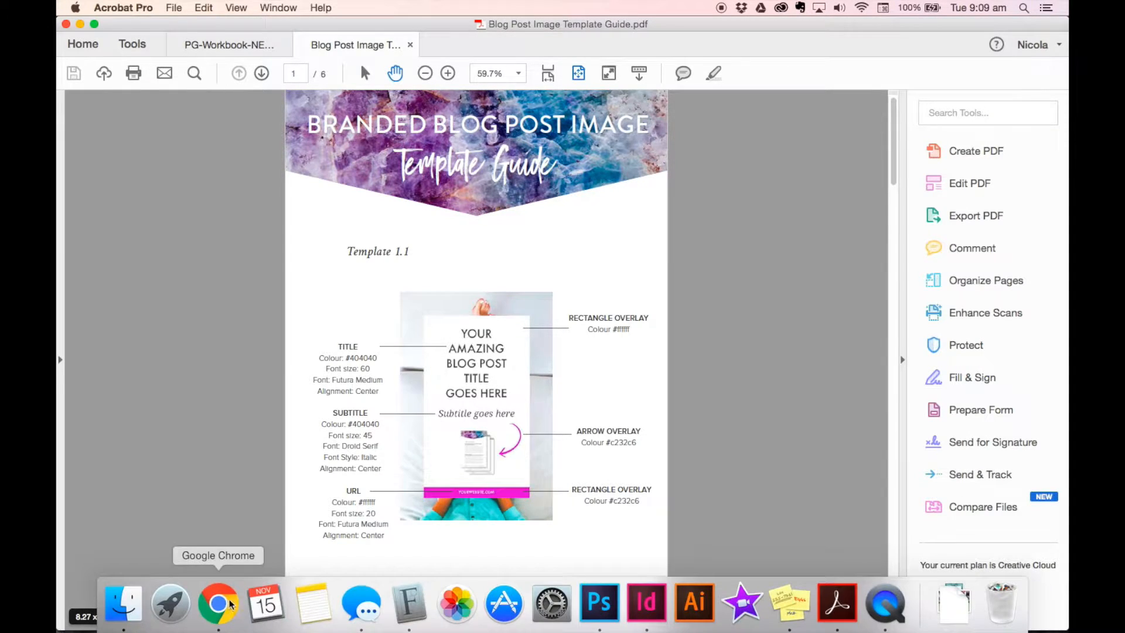
click(219, 604)
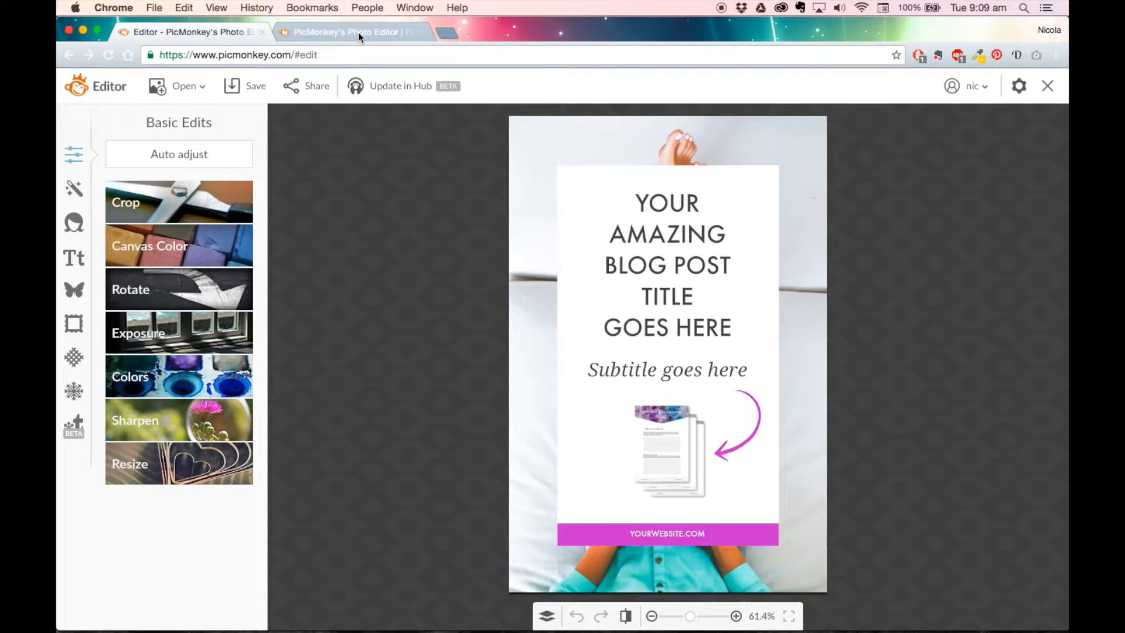
From the PicMonkey home page, look through the images stored in My Hub and close it.
click(358, 36)
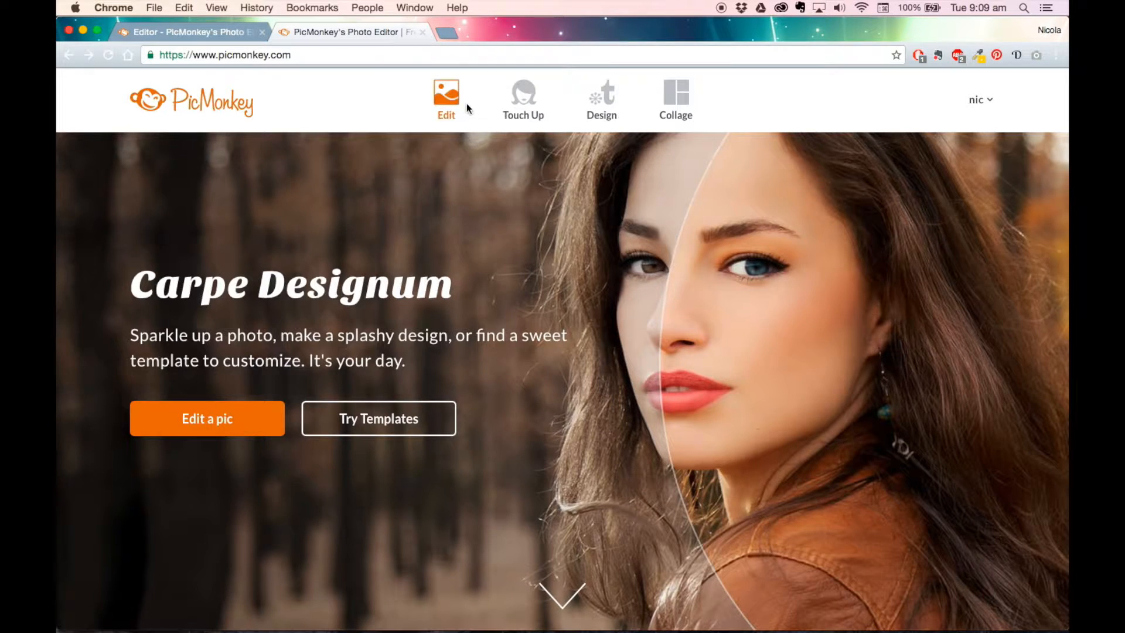
mouse_move(445, 93)
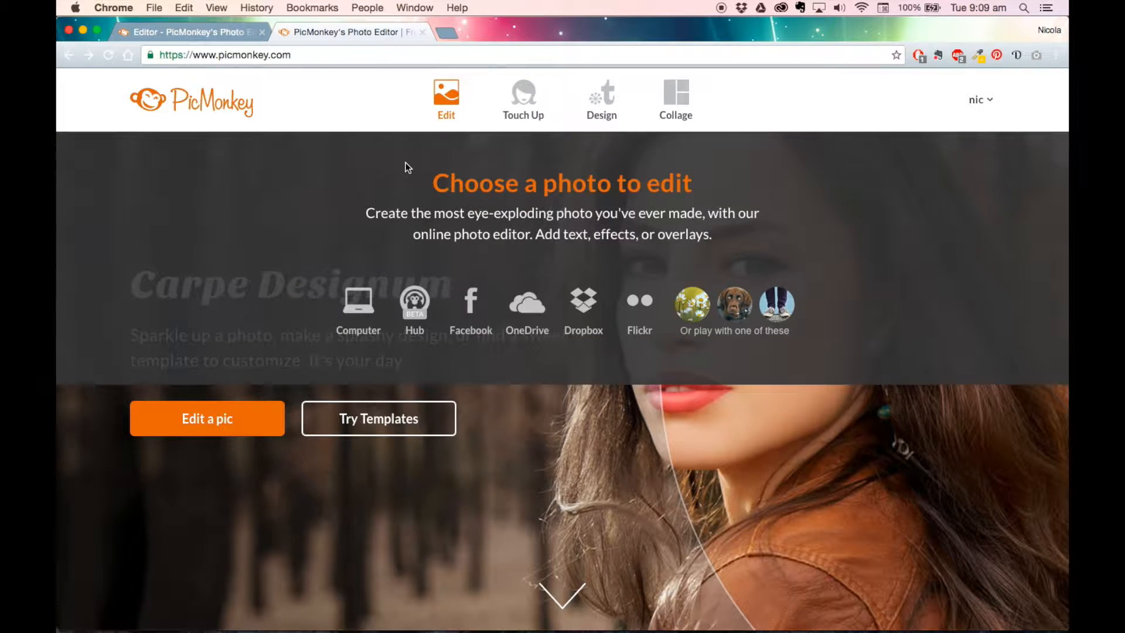
click(418, 304)
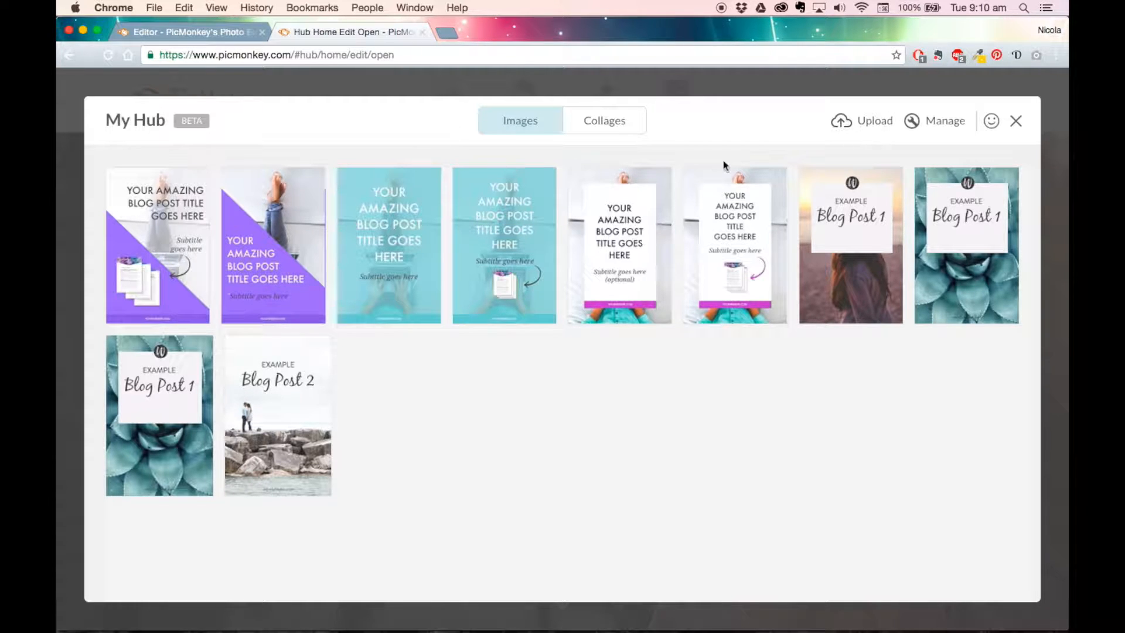
click(1016, 123)
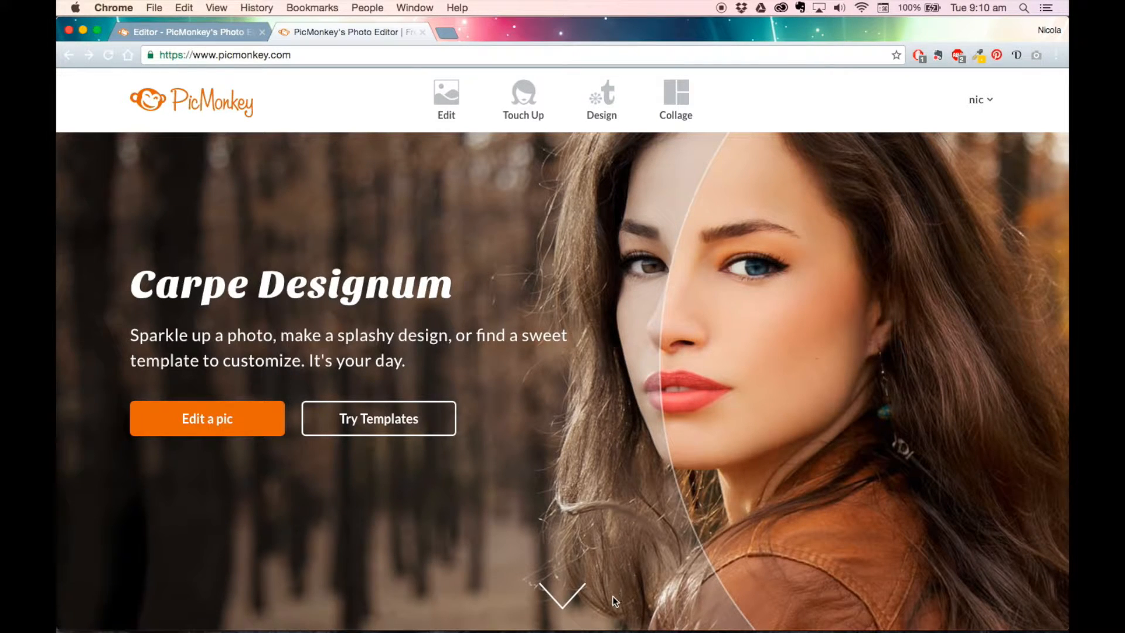
Switch to InDesign and capture a screenshot of the whole first page of the Naming Your Brand Worksheet.
mouse_move(648, 609)
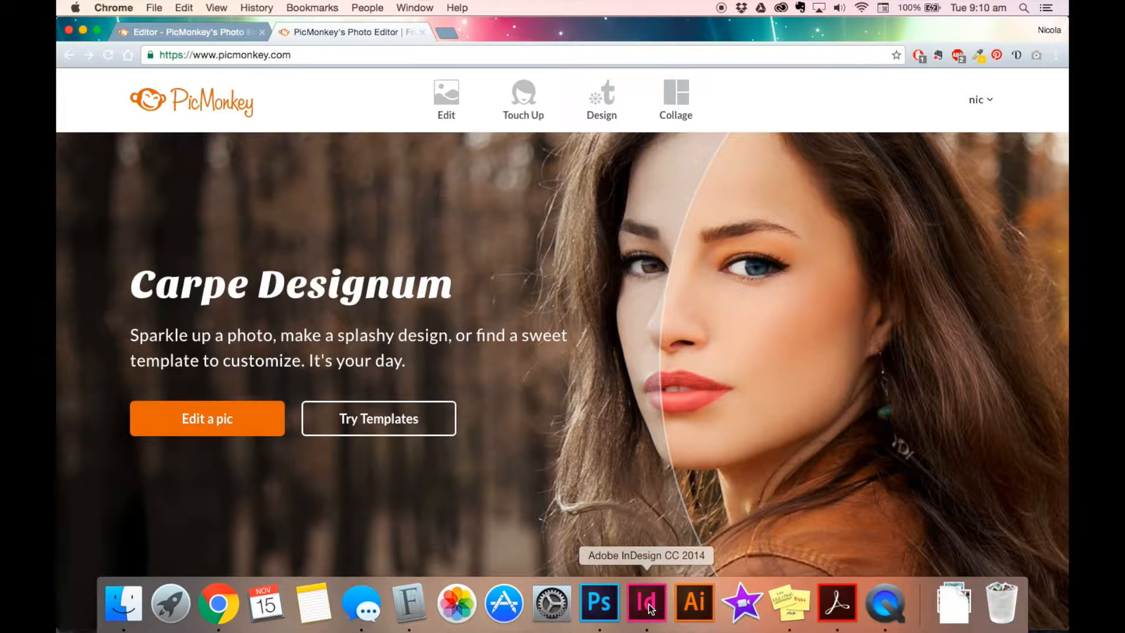
click(648, 609)
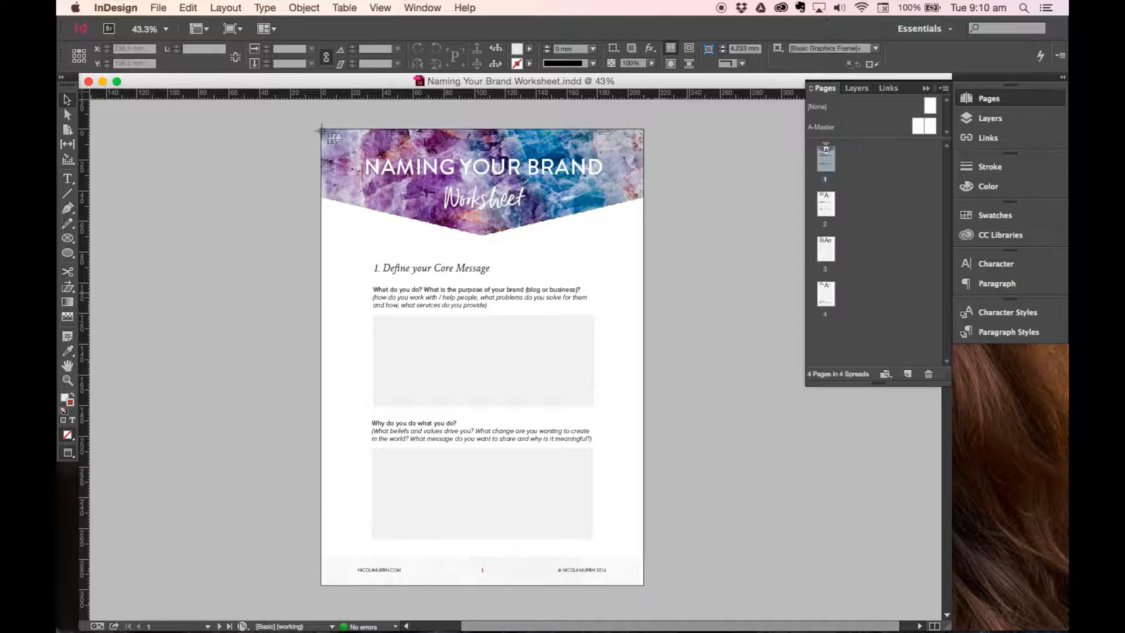
drag(322, 129, 642, 584)
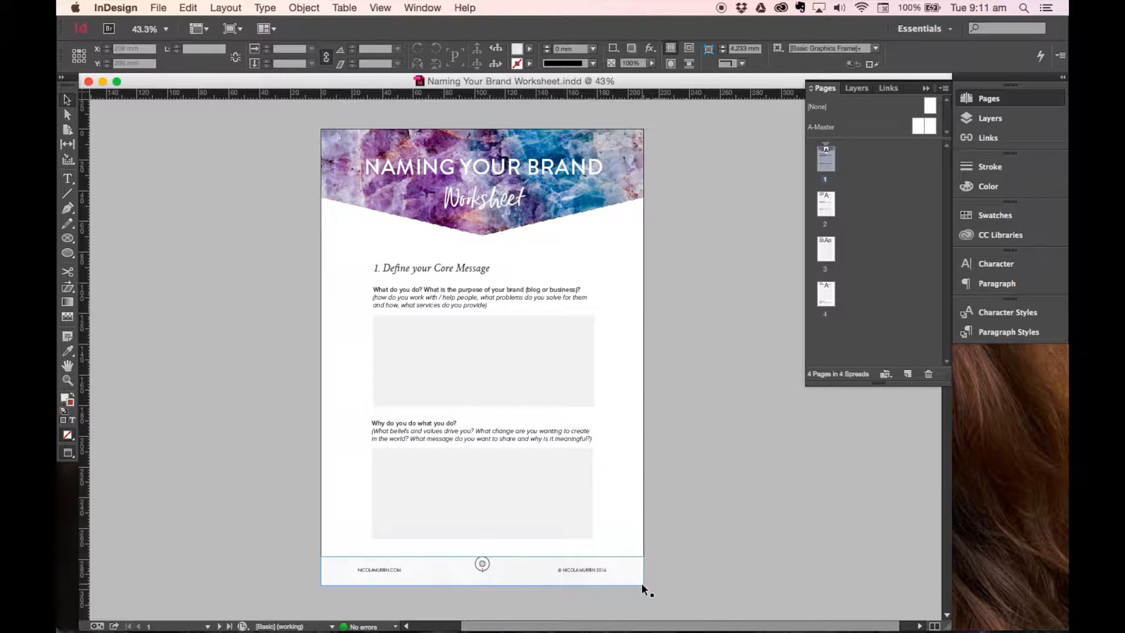
click(508, 596)
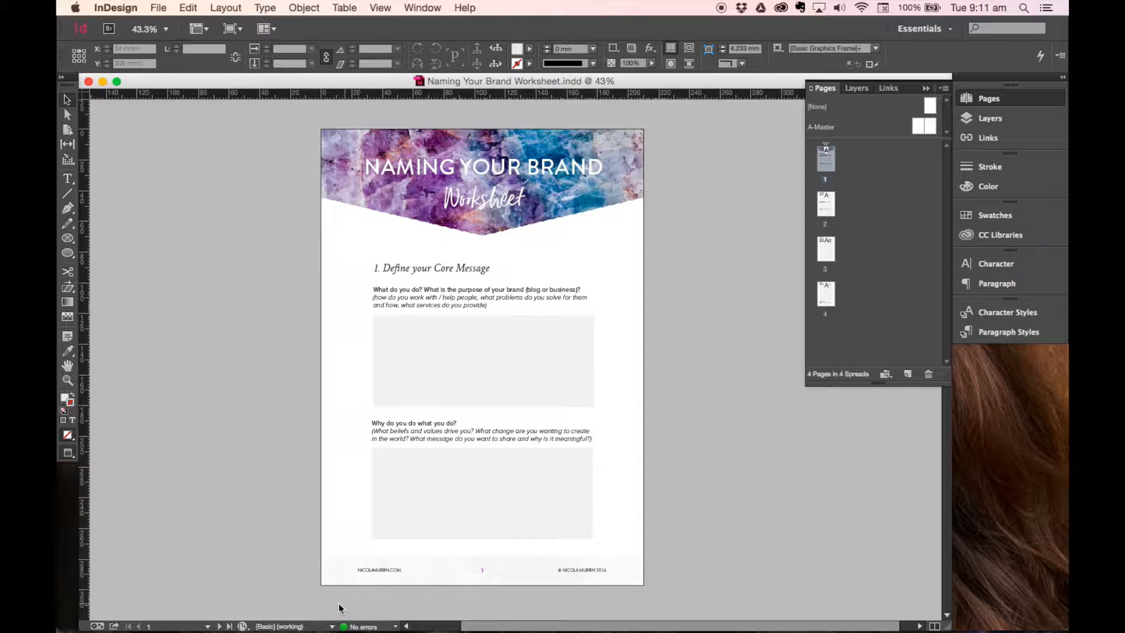
Using Finder, load the 8.00.31 pm image from the Screen Shots folder into the PicMonkey editor in Chrome.
mouse_move(316, 627)
click(213, 612)
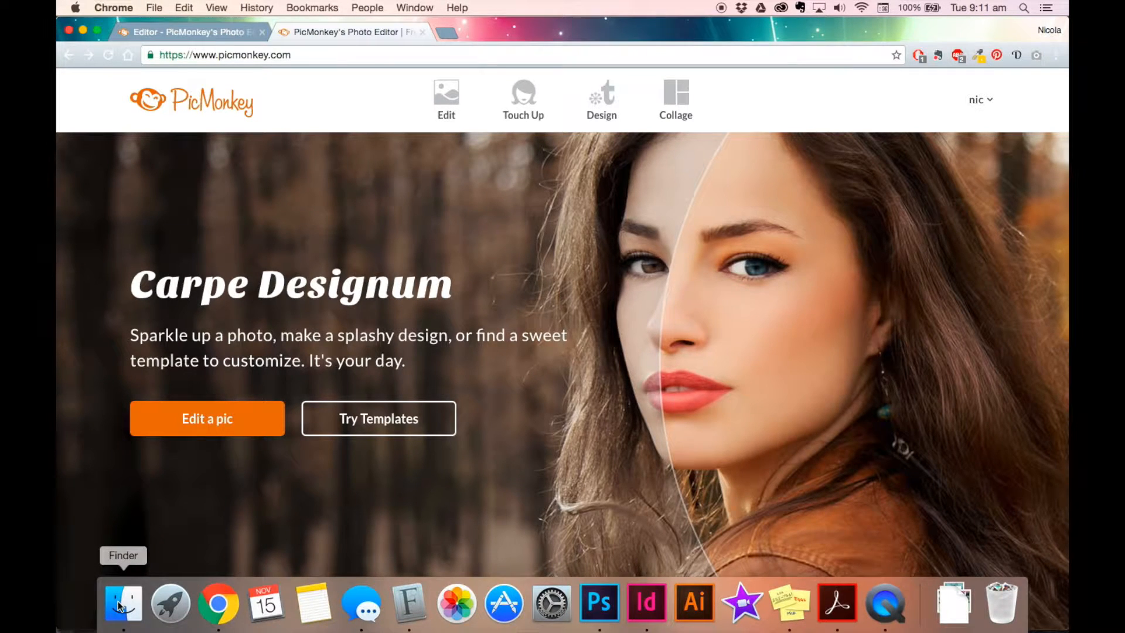
click(128, 618)
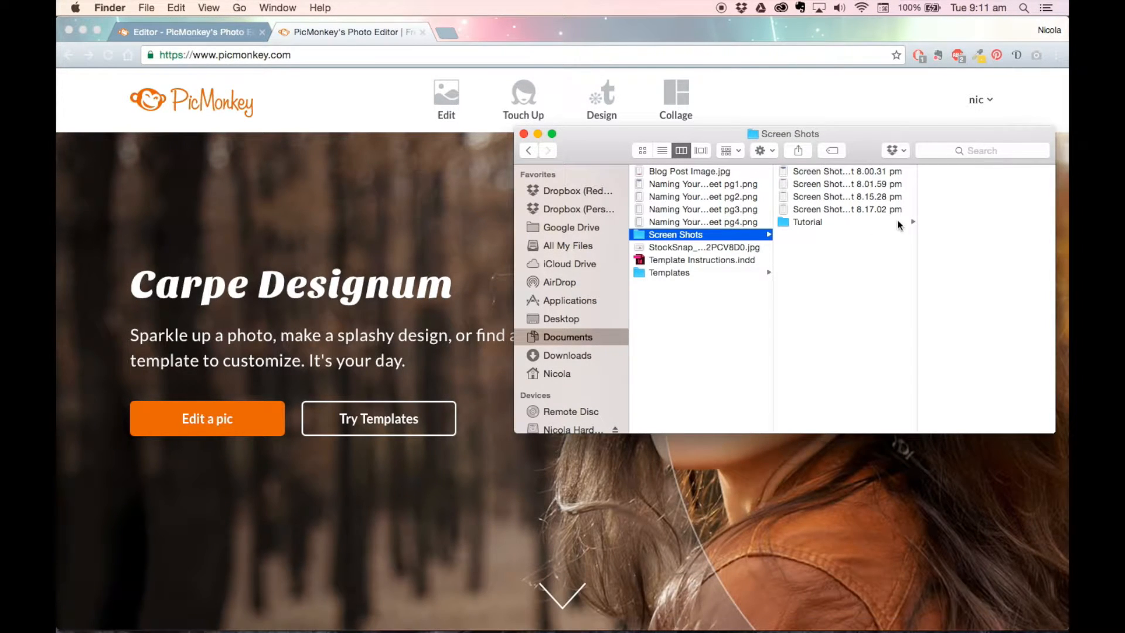
click(860, 173)
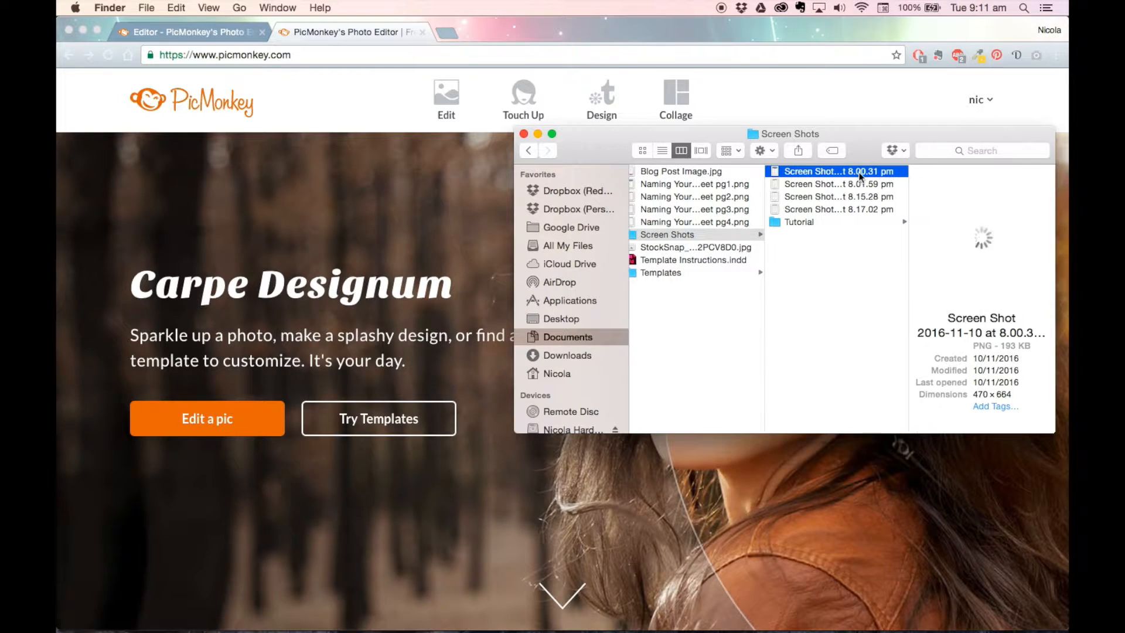
drag(849, 172, 230, 276)
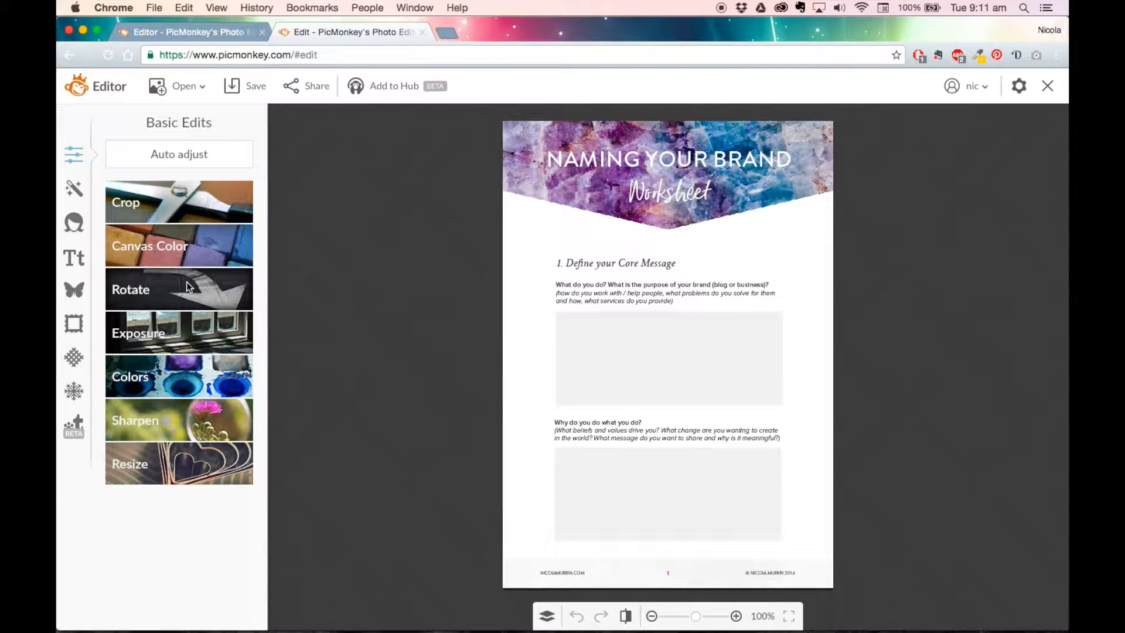
Apply a Drop Shadow frame with distance 15, angle 45°, size 20, fade 65% and a transparent background.
click(74, 323)
click(151, 289)
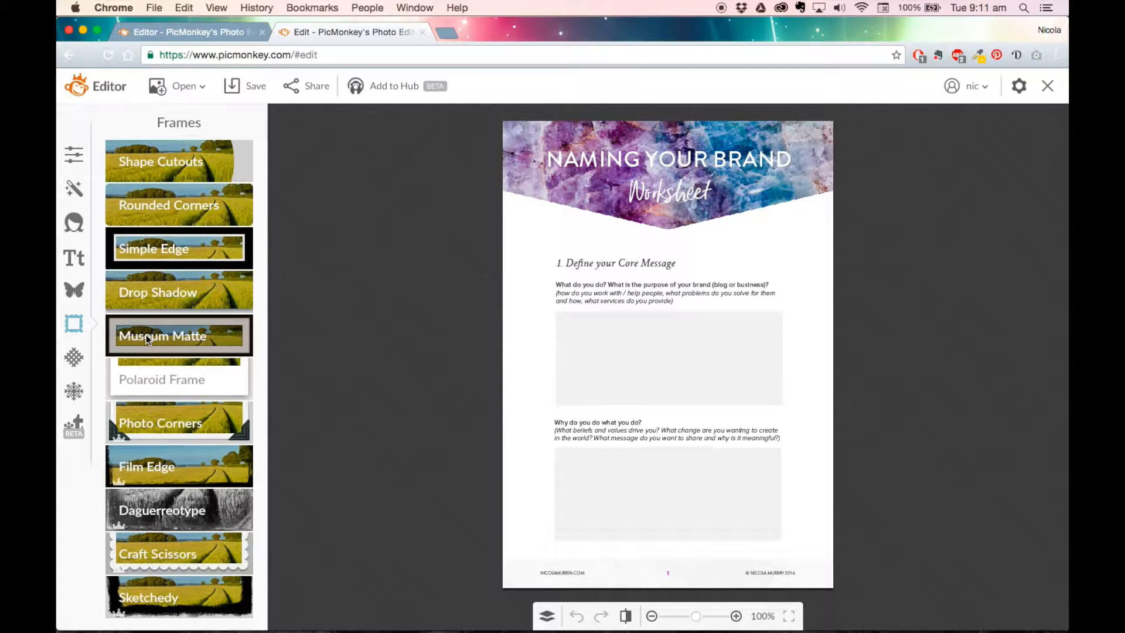
click(144, 288)
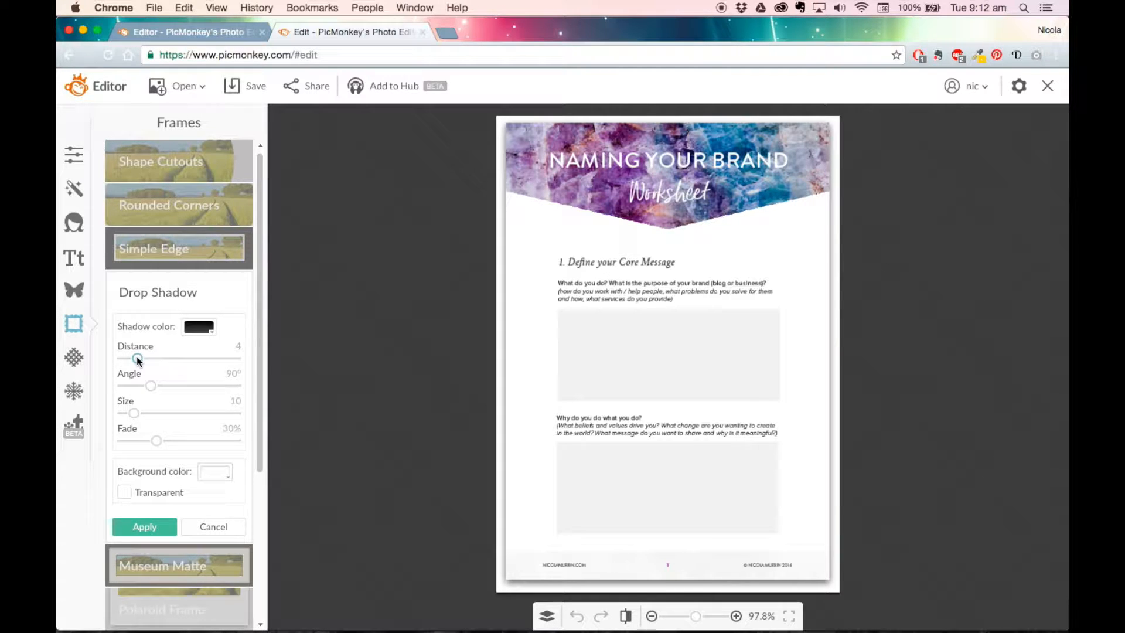
drag(138, 360, 145, 416)
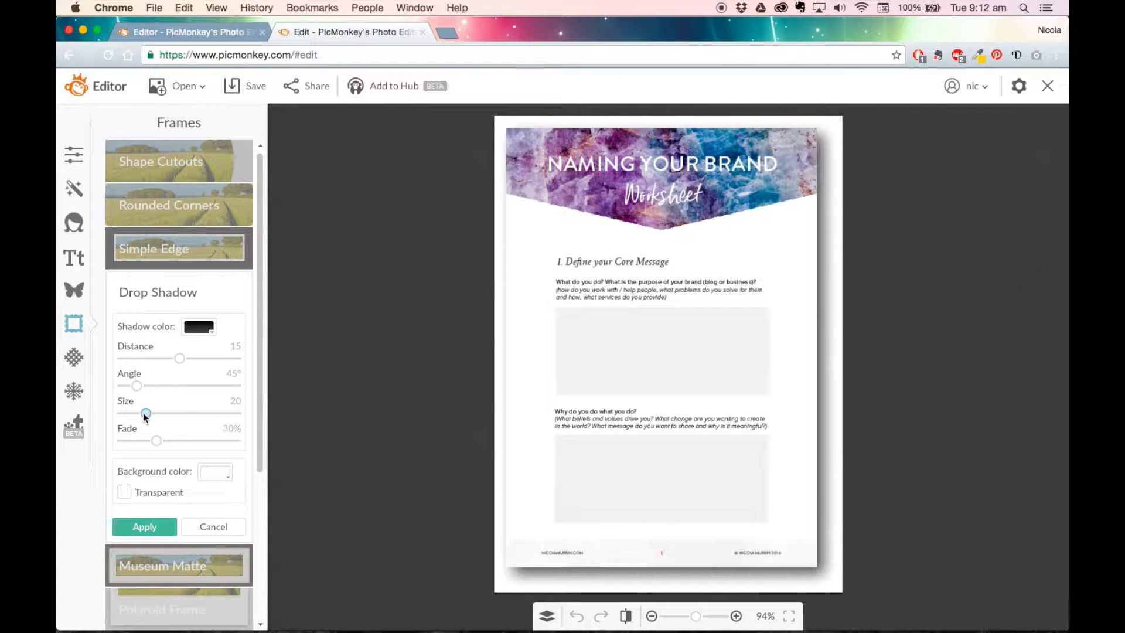
drag(156, 440, 195, 435)
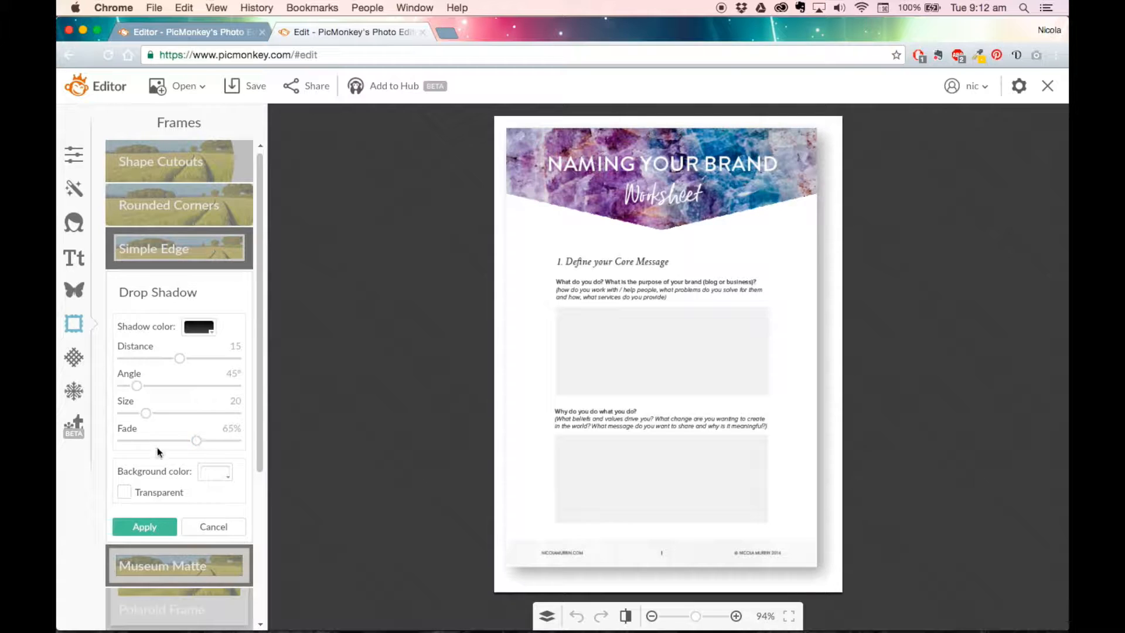
click(124, 492)
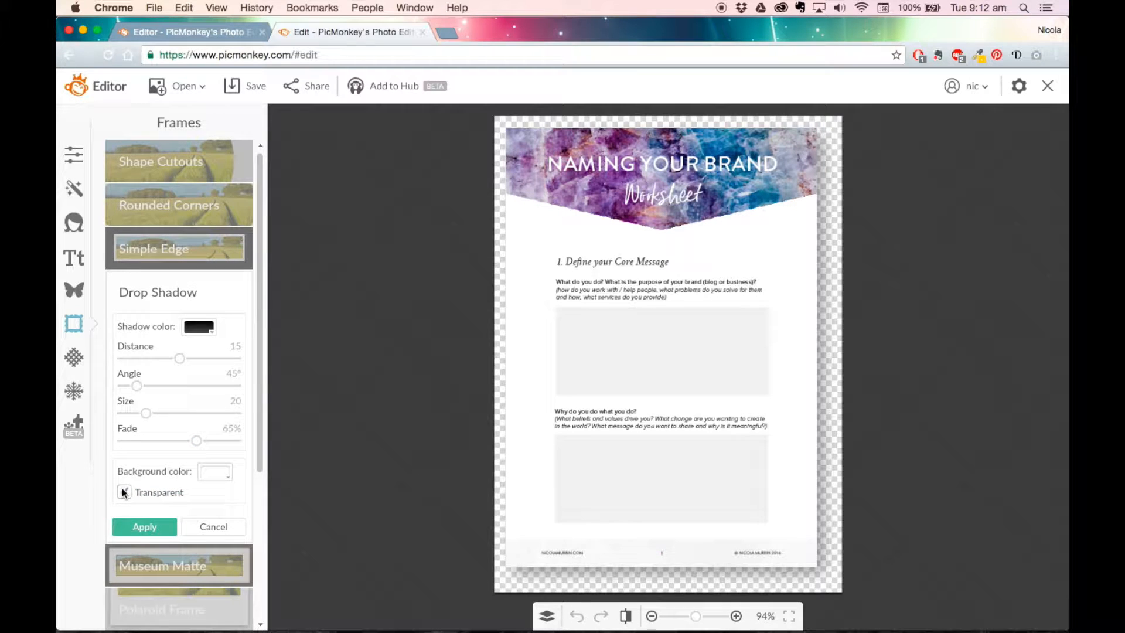
click(130, 525)
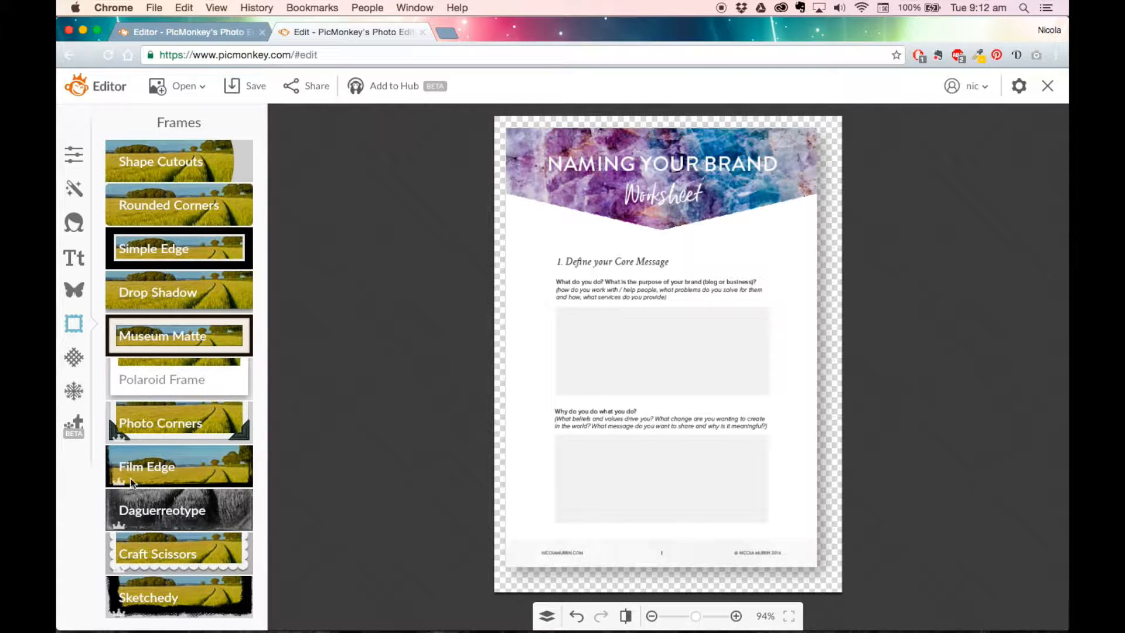
Start saving the worksheet image and name the PNG file "Content Upgrade pg1".
click(253, 87)
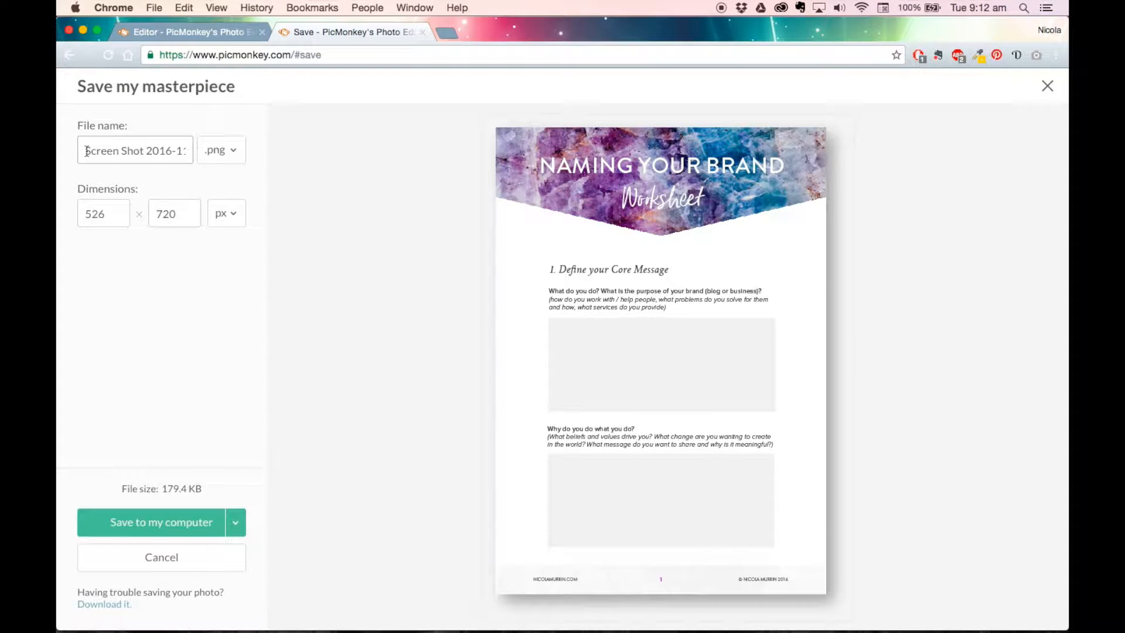
drag(86, 151, 215, 161)
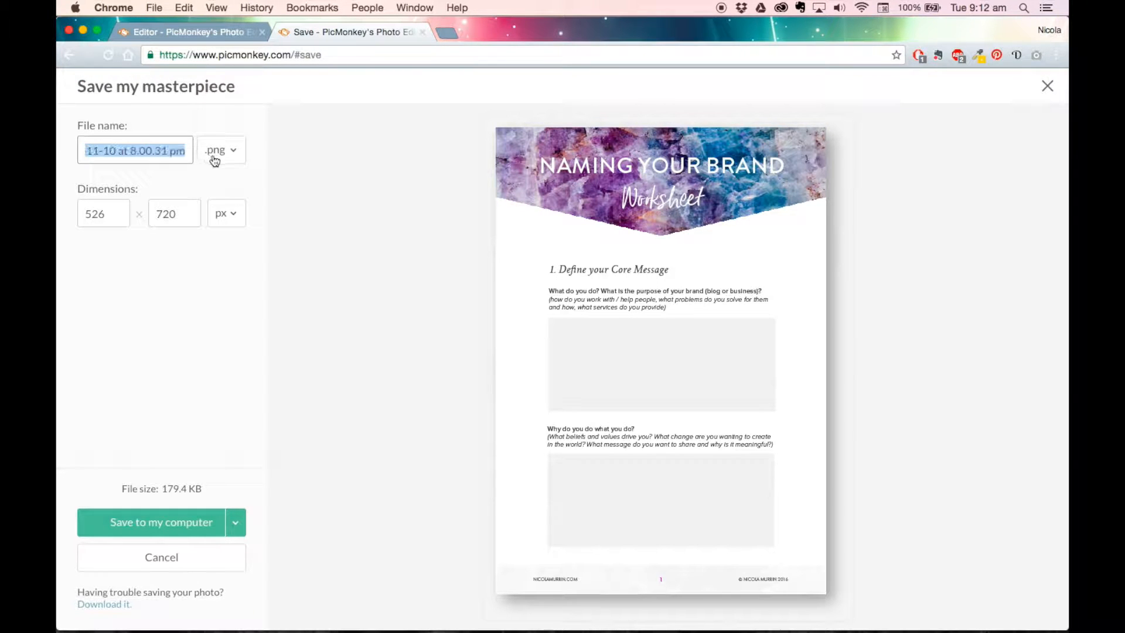
text(C)
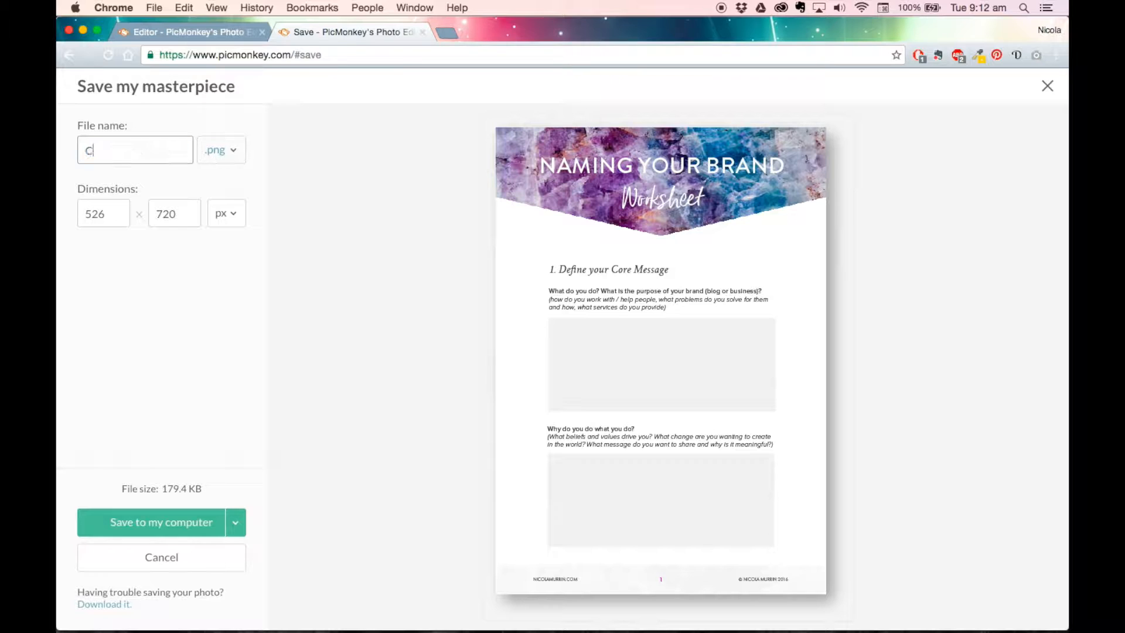
text(ontent Upgrade pg1)
Set the image width to 100 px and save it to the computer in the "How To Create Branded Blog Post Images" folder.
click(103, 214)
drag(103, 214, 81, 213)
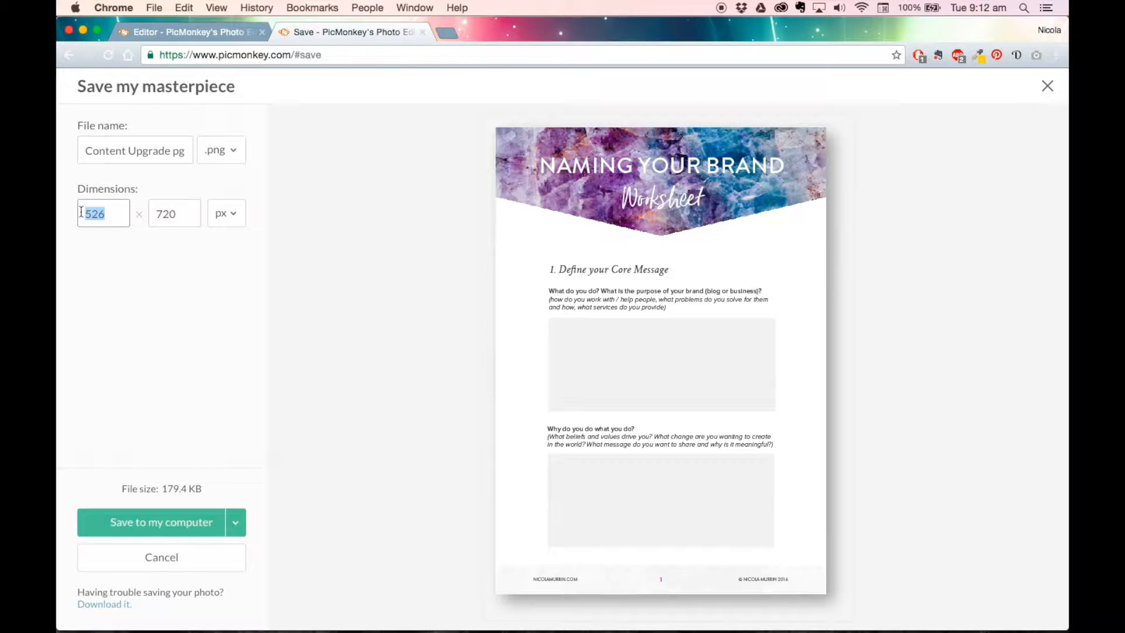
text(100)
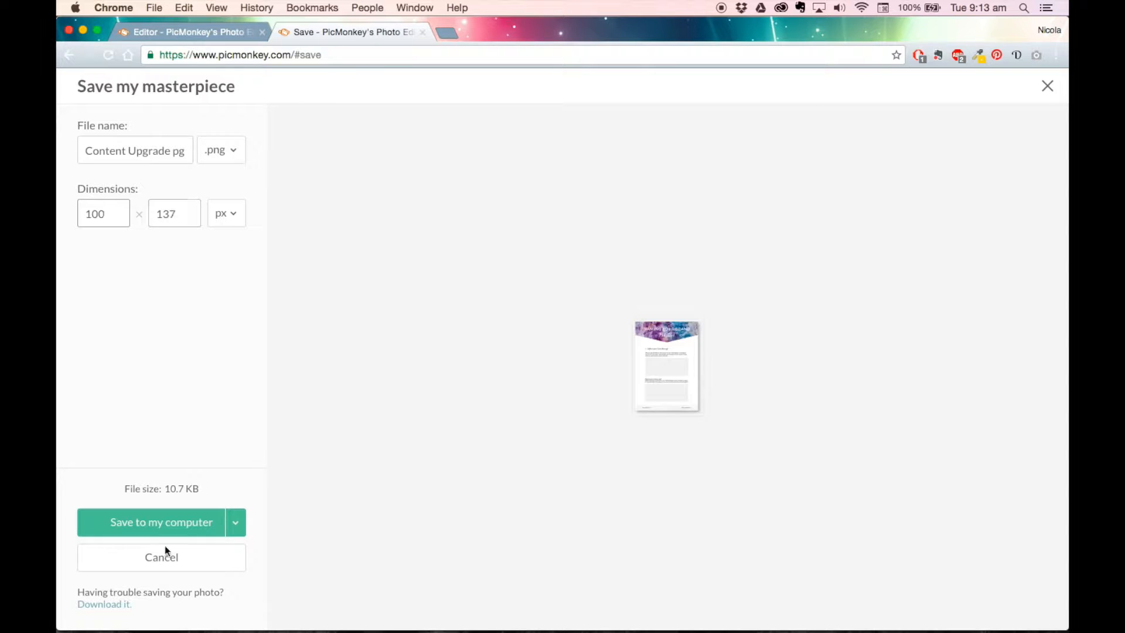
click(147, 520)
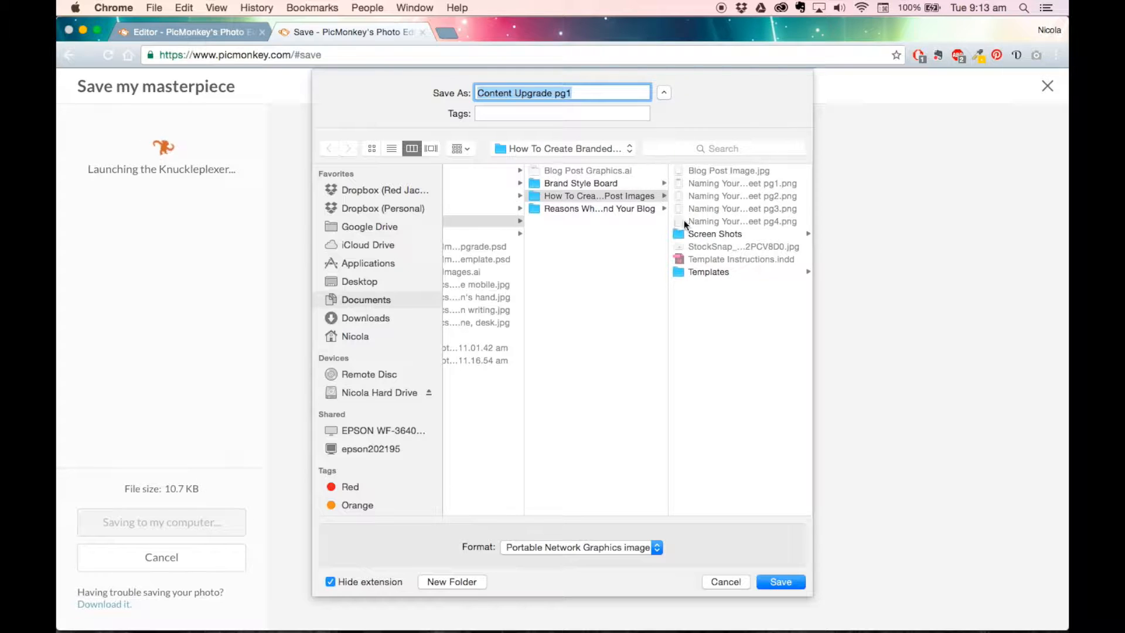
click(781, 581)
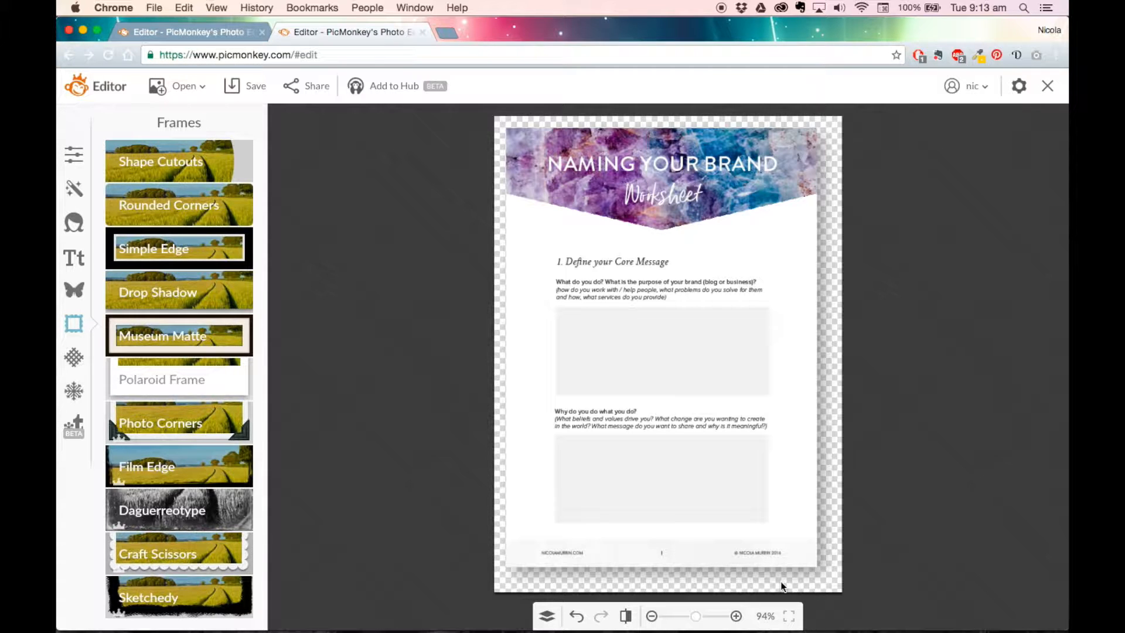
Close the worksheet image and load StockSnap_C332PCV8D0.jpg from Finder into the PicMonkey editor.
click(1047, 87)
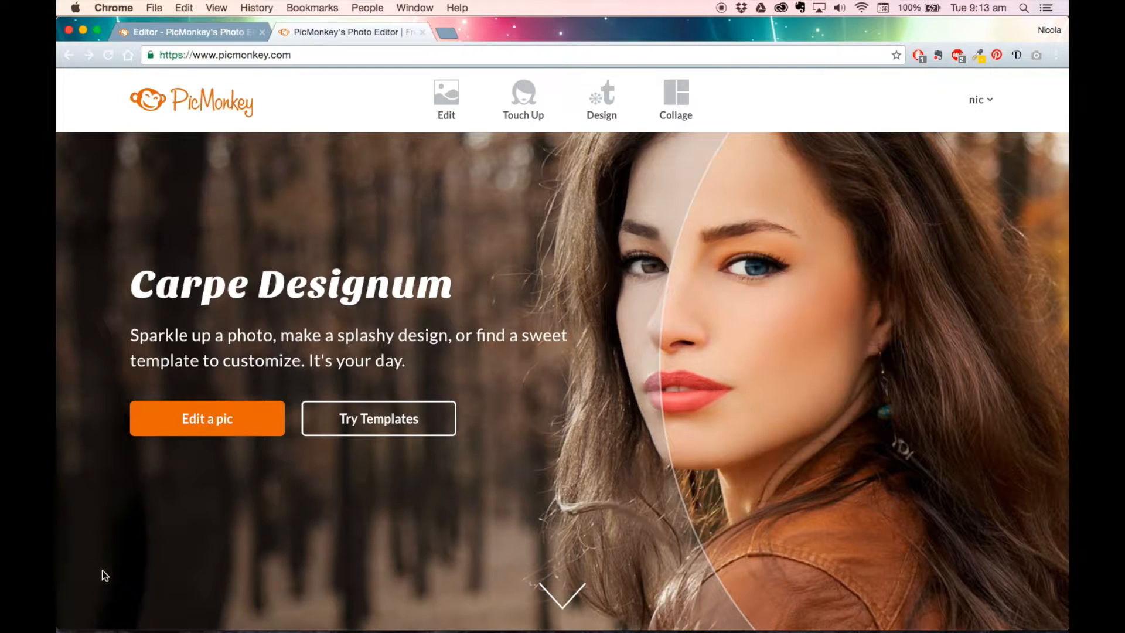
mouse_move(129, 622)
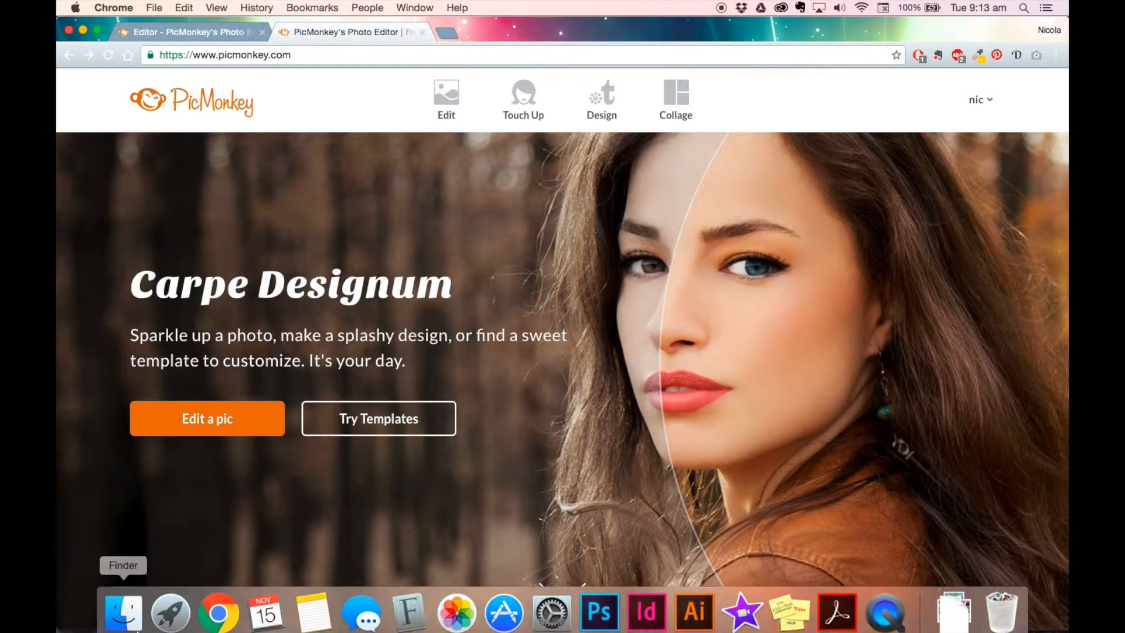
click(132, 596)
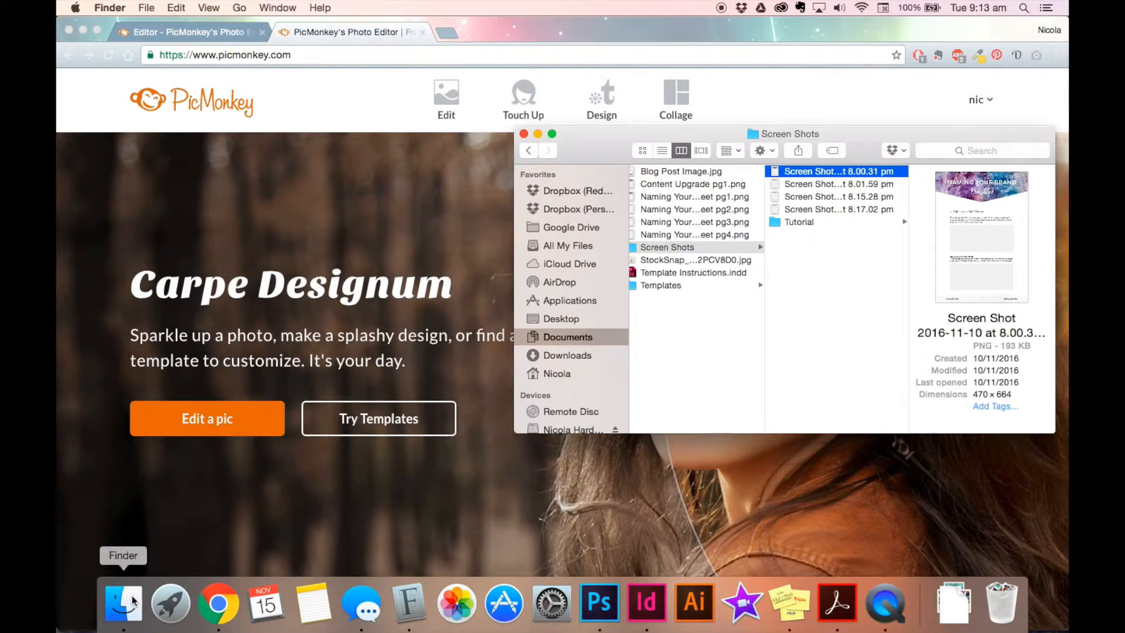
click(730, 260)
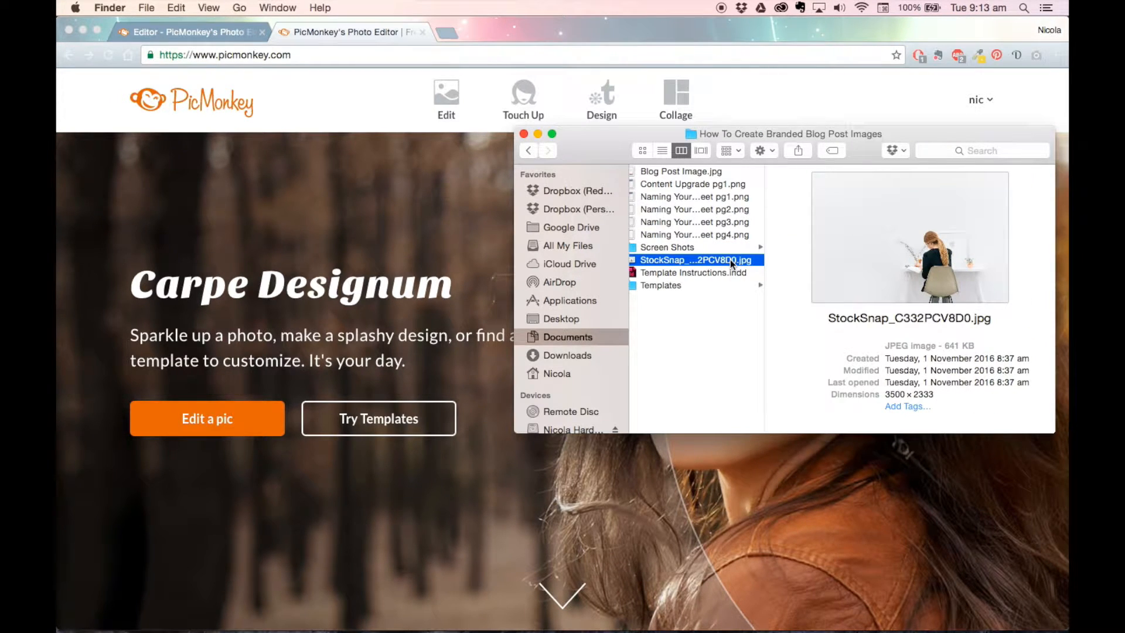
key(Return)
key(Return)
drag(730, 259, 253, 266)
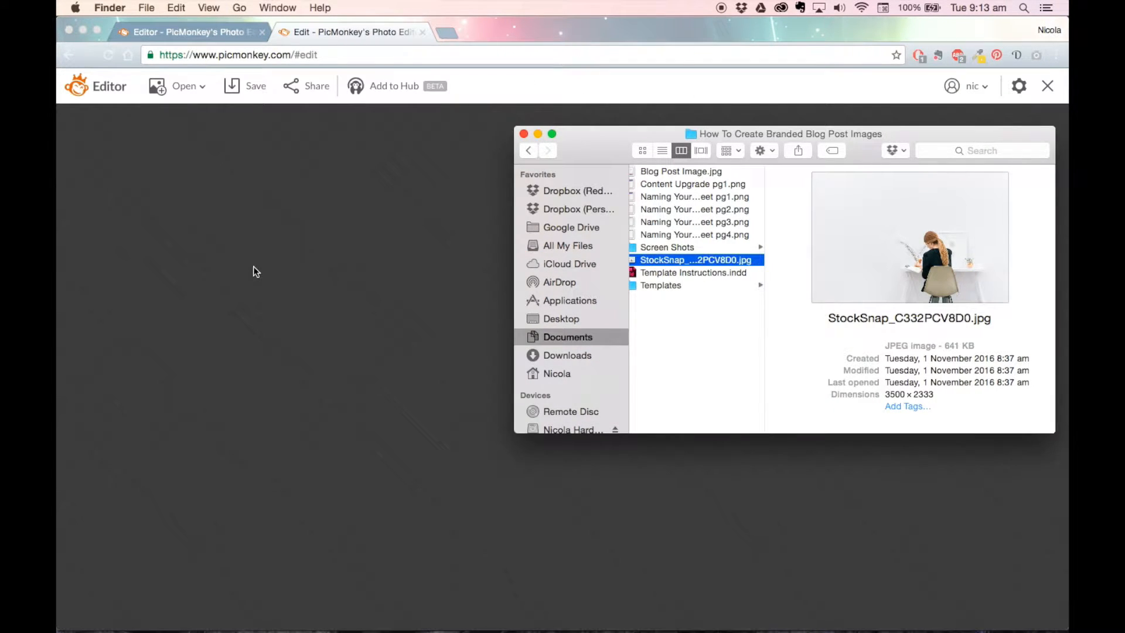
click(369, 158)
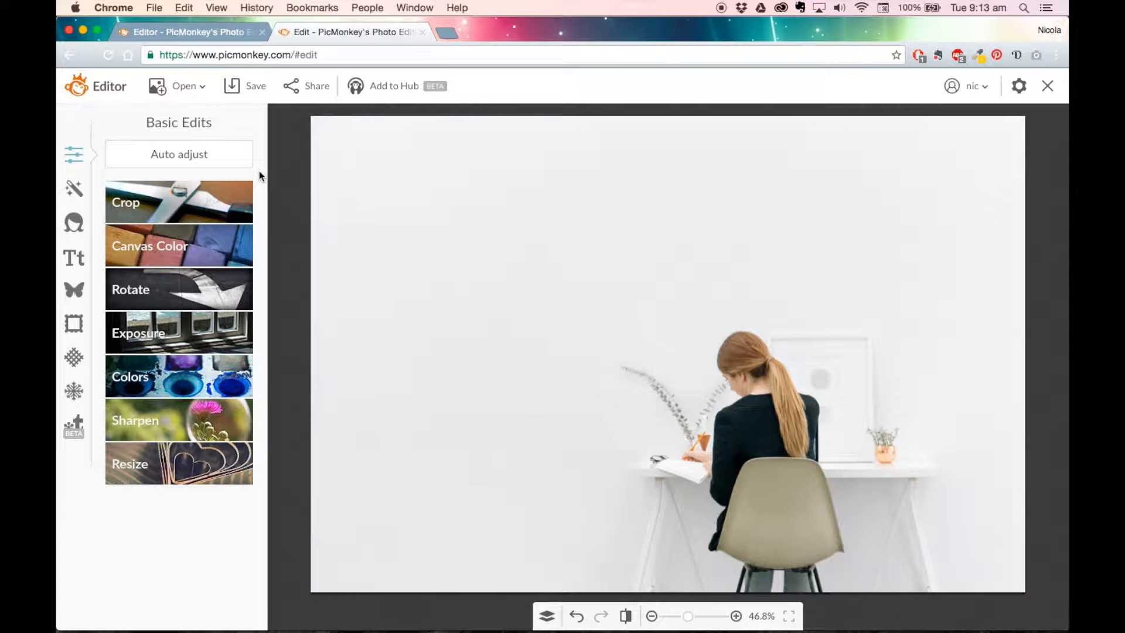
Resize the stock photo to a height of 1102 px, keeping its proportions.
click(153, 461)
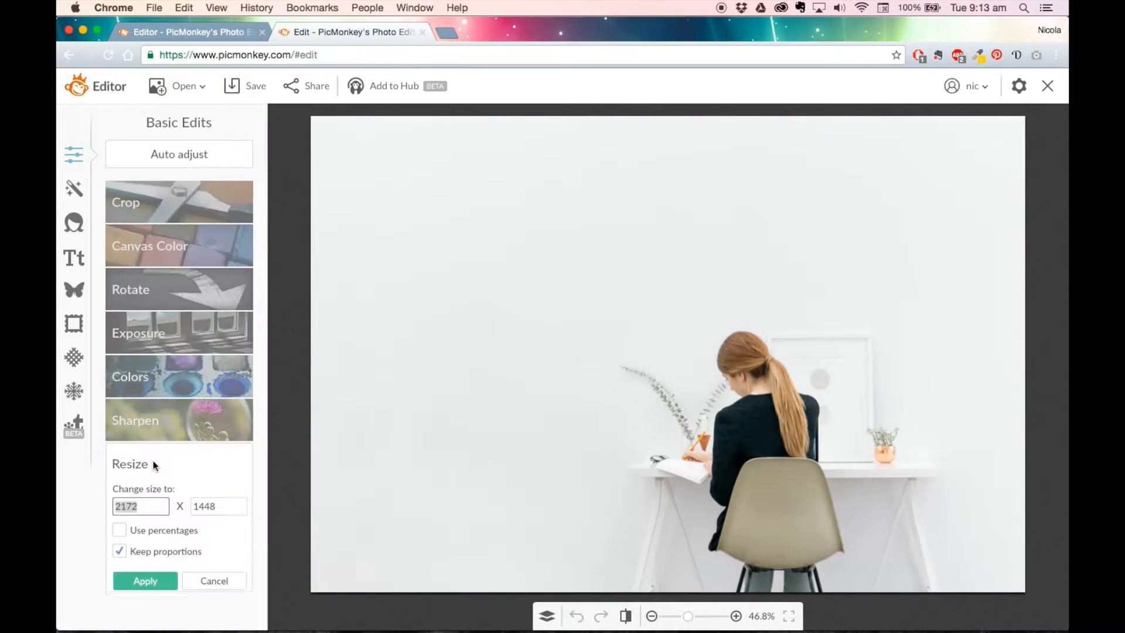
click(217, 506)
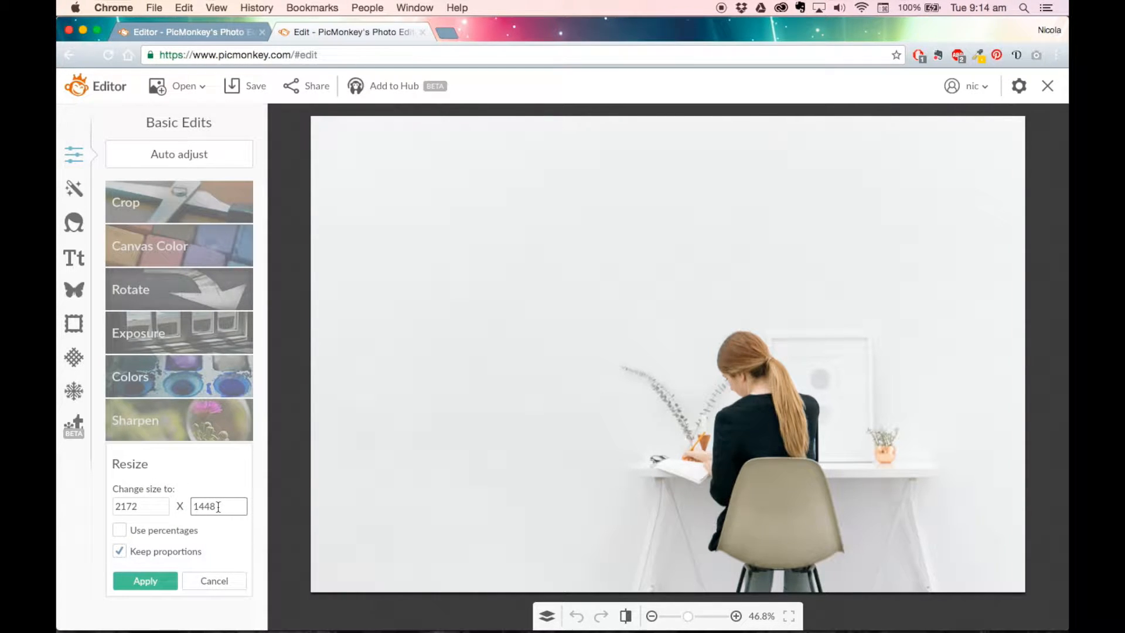
drag(218, 507, 197, 502)
text(1103)
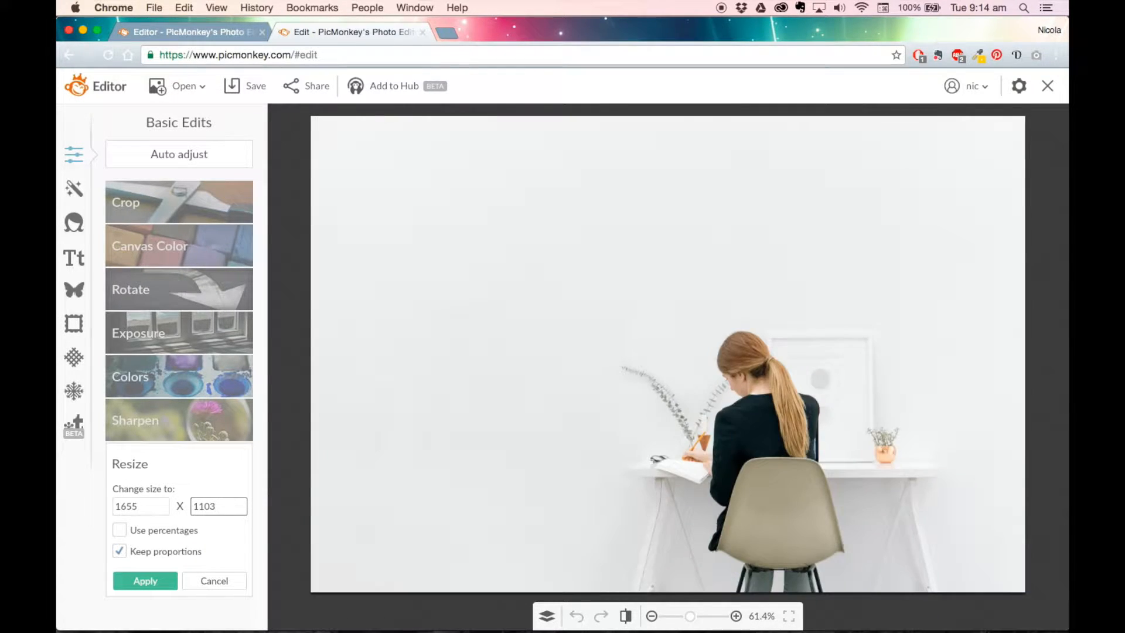
key(BackSpace)
text(2)
click(131, 580)
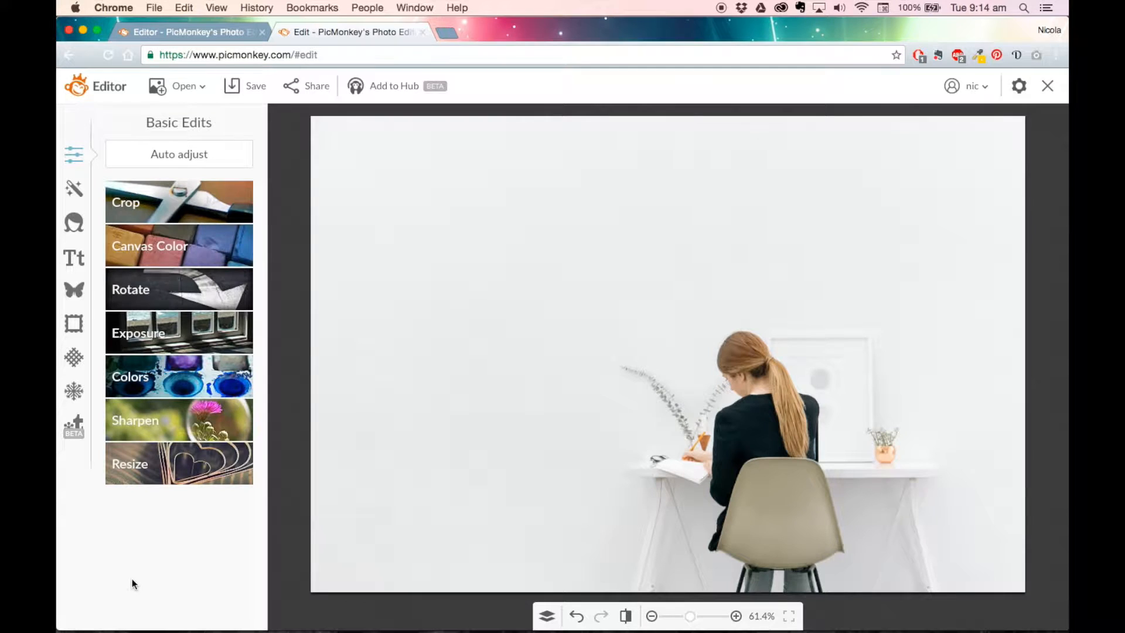
Crop the photo to 735 x 1102 px, framing the woman at the desk within the full image height.
click(158, 194)
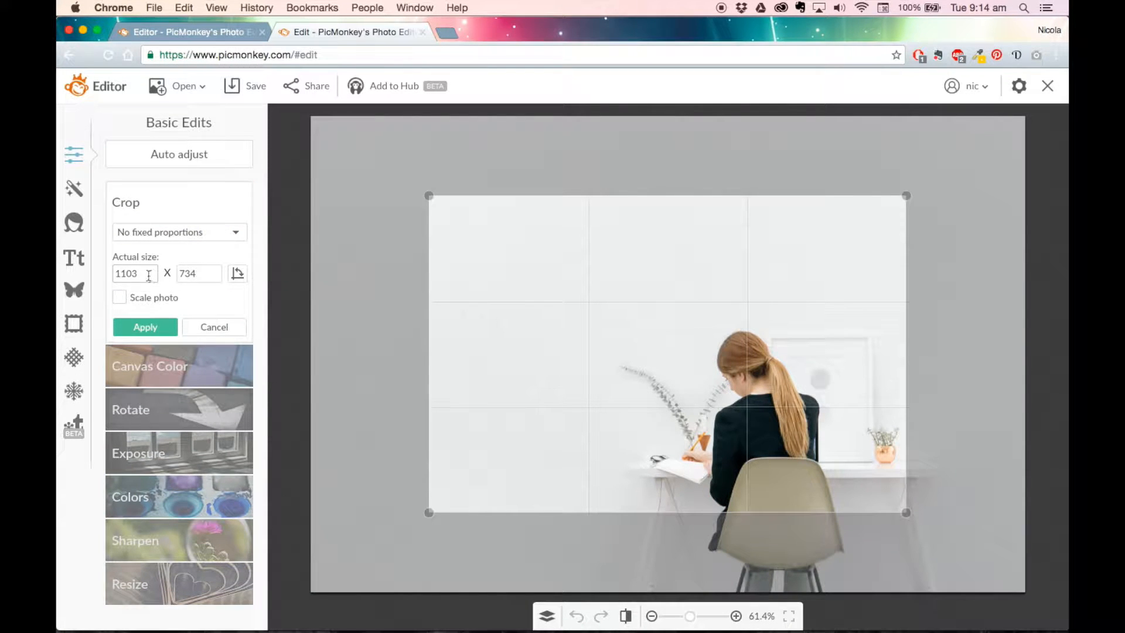
drag(146, 274, 112, 269)
text(735)
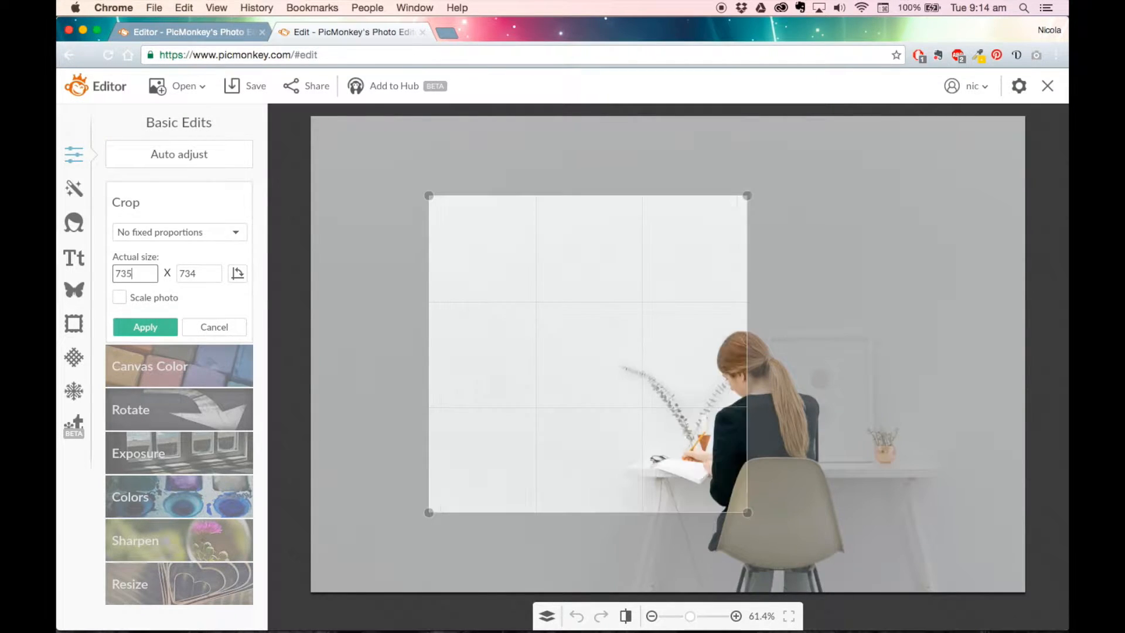
drag(196, 279, 176, 273)
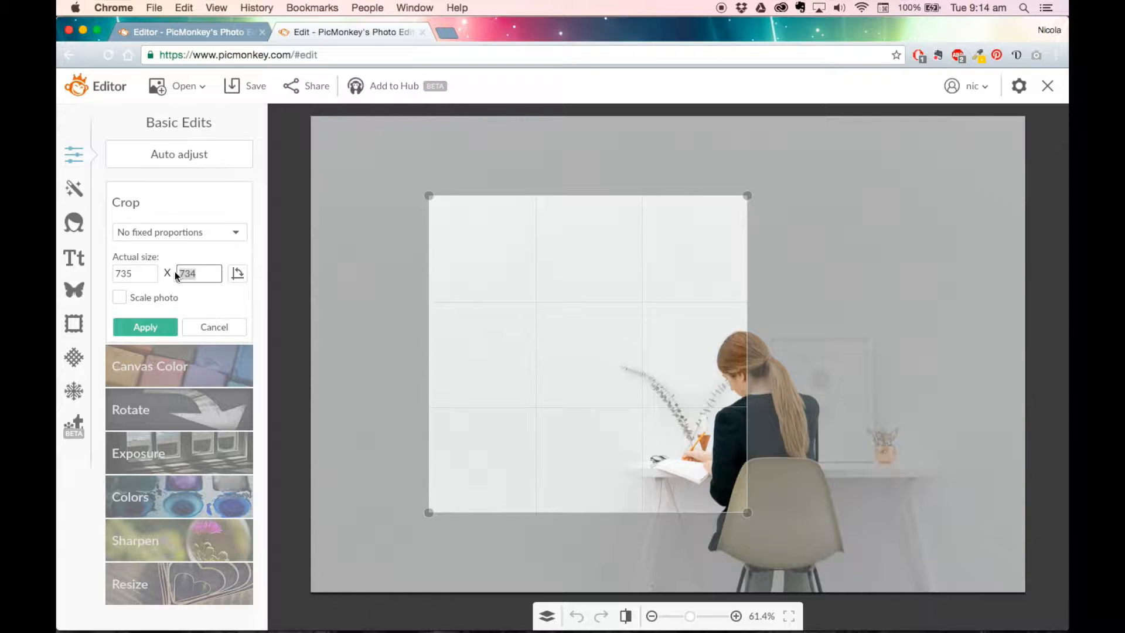
text(1102)
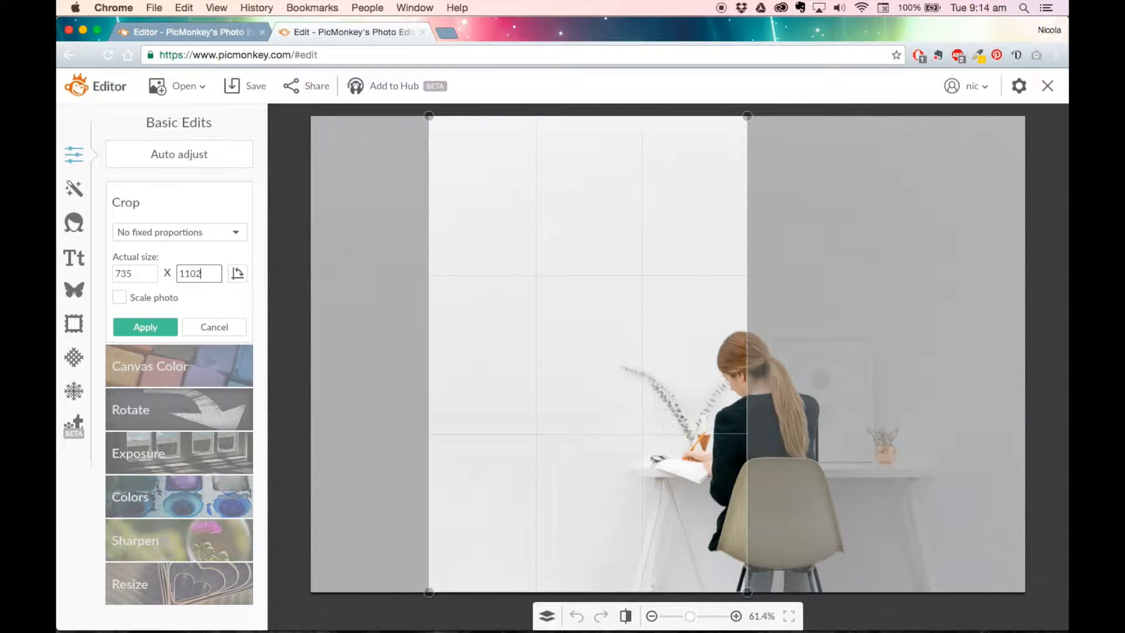
drag(534, 301, 718, 300)
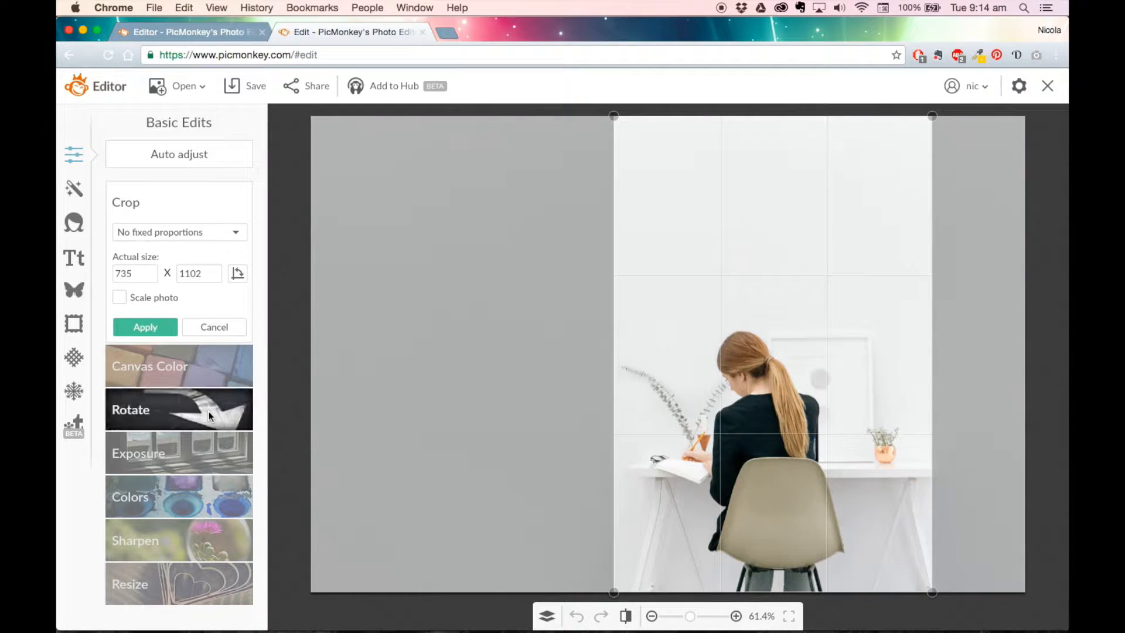
click(160, 332)
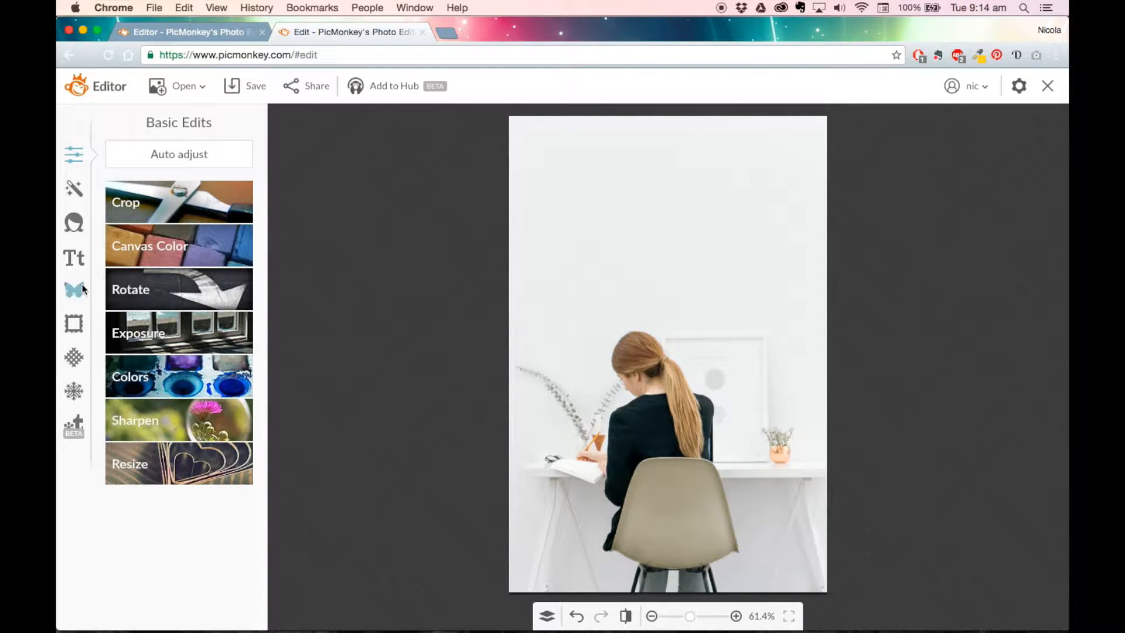
Add "Blog Post Image Template 1.1.jpg" from the Templates folder as a custom overlay.
click(75, 289)
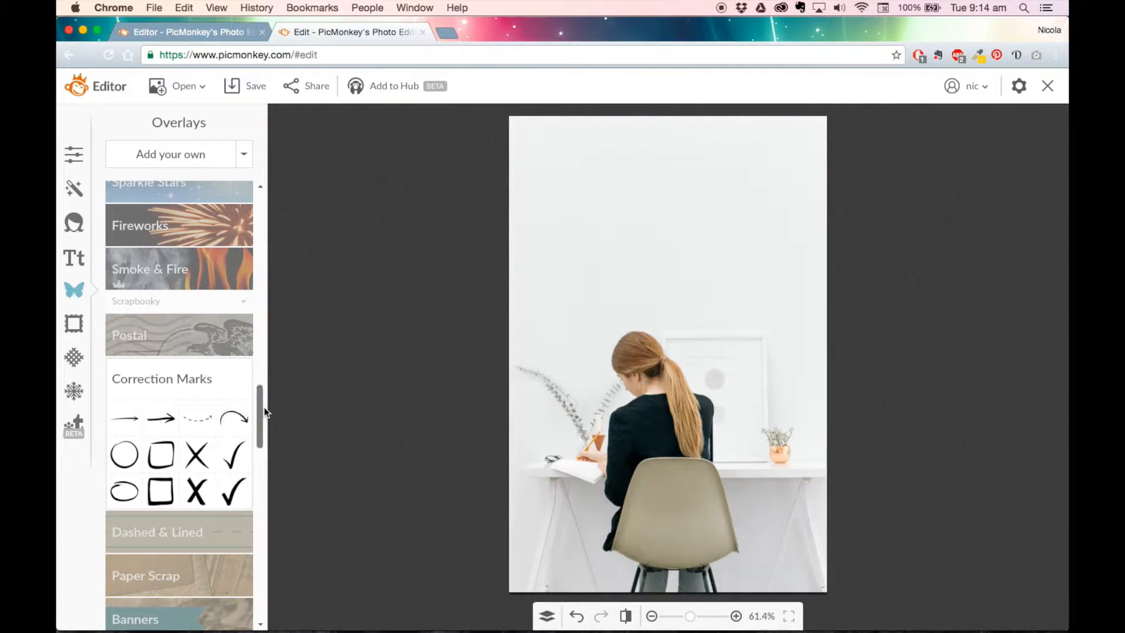
drag(264, 407, 277, 191)
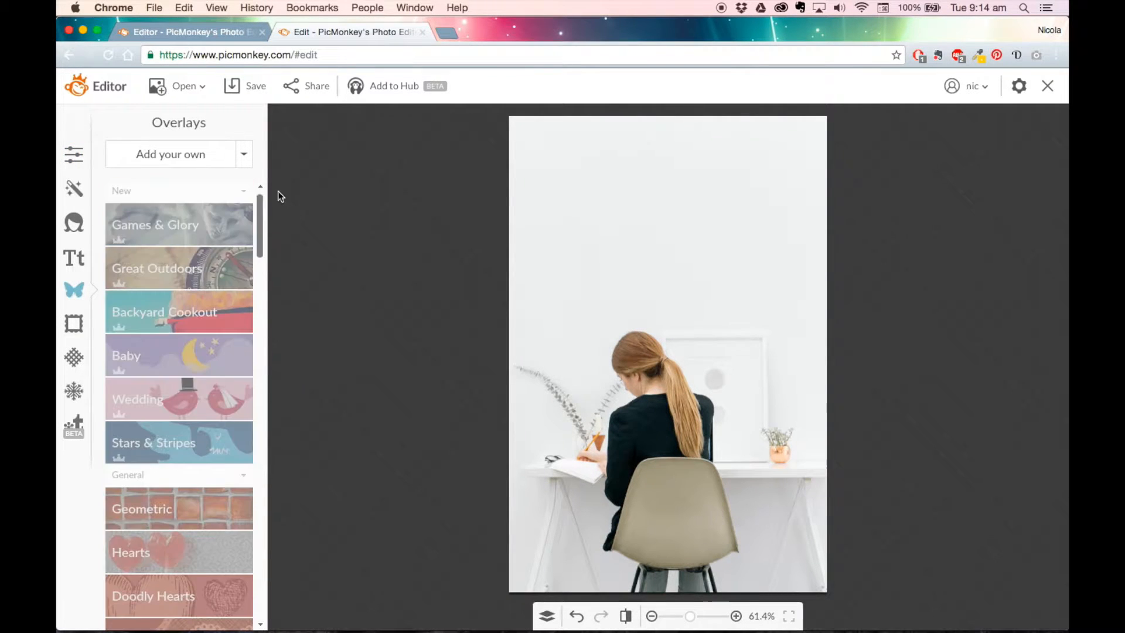
click(150, 153)
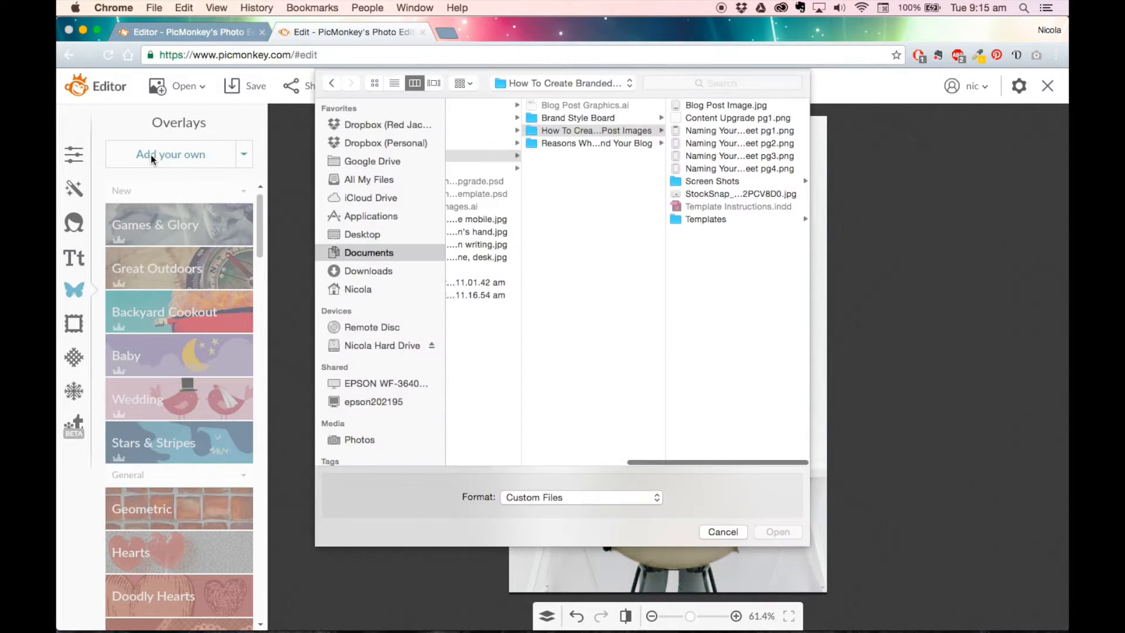
click(699, 218)
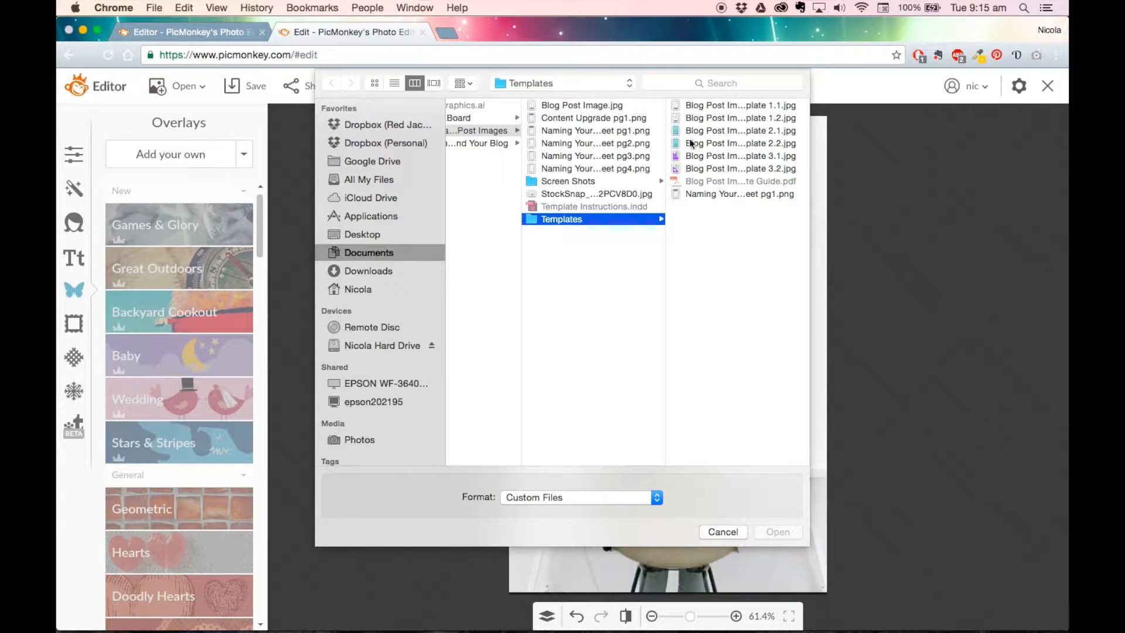
click(713, 106)
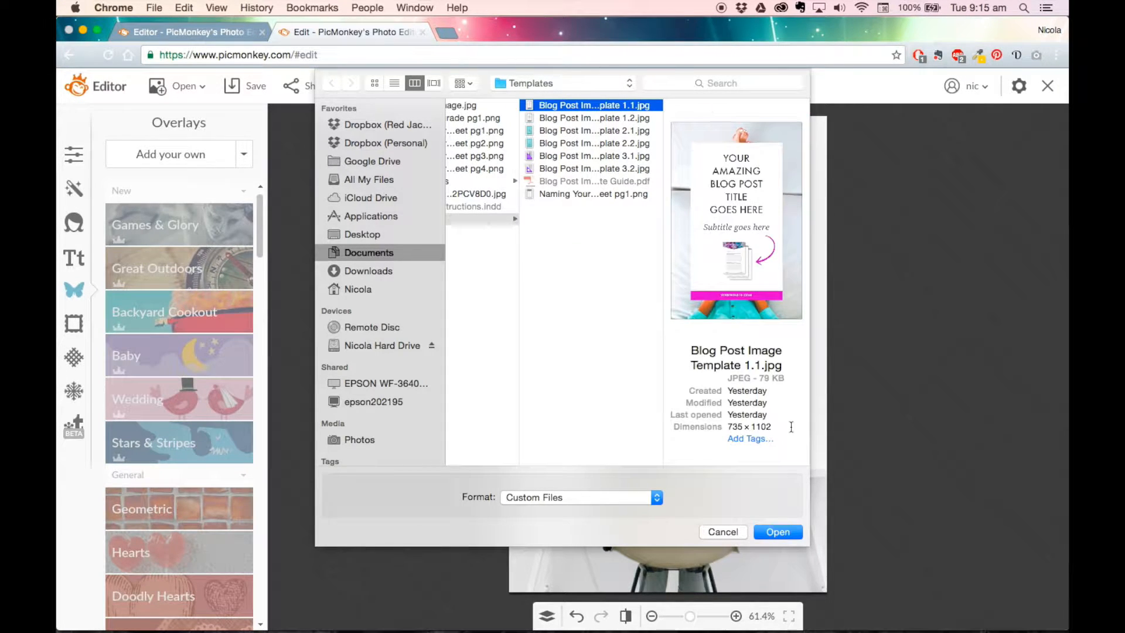
click(783, 533)
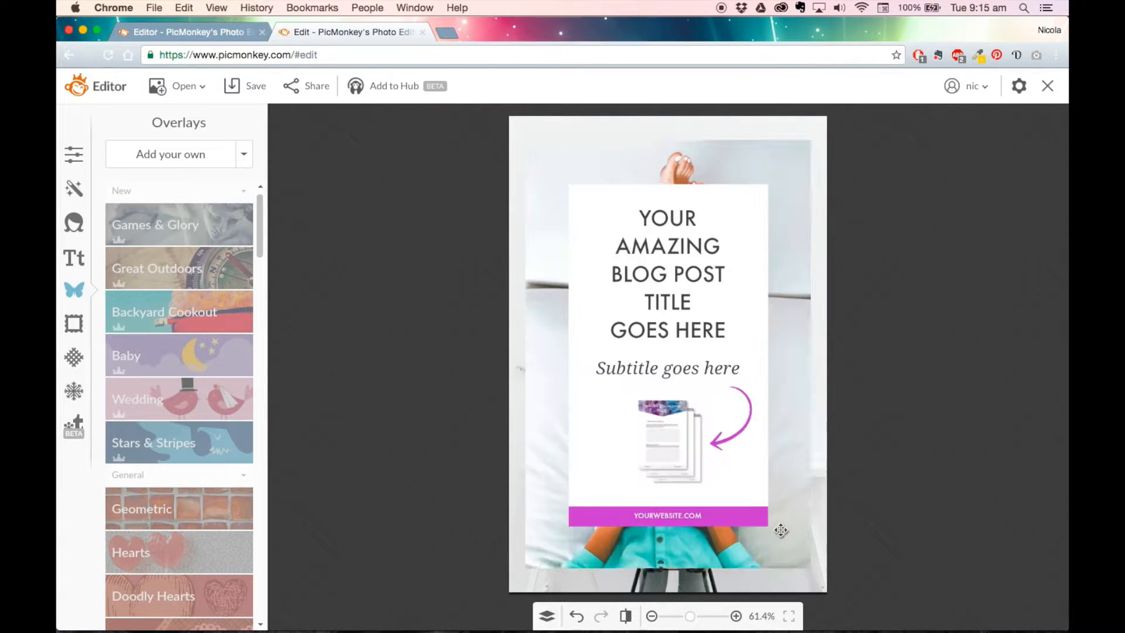
Align the template overlay with the canvas's upper-left corner and enlarge it to cover the whole canvas.
drag(663, 311, 646, 285)
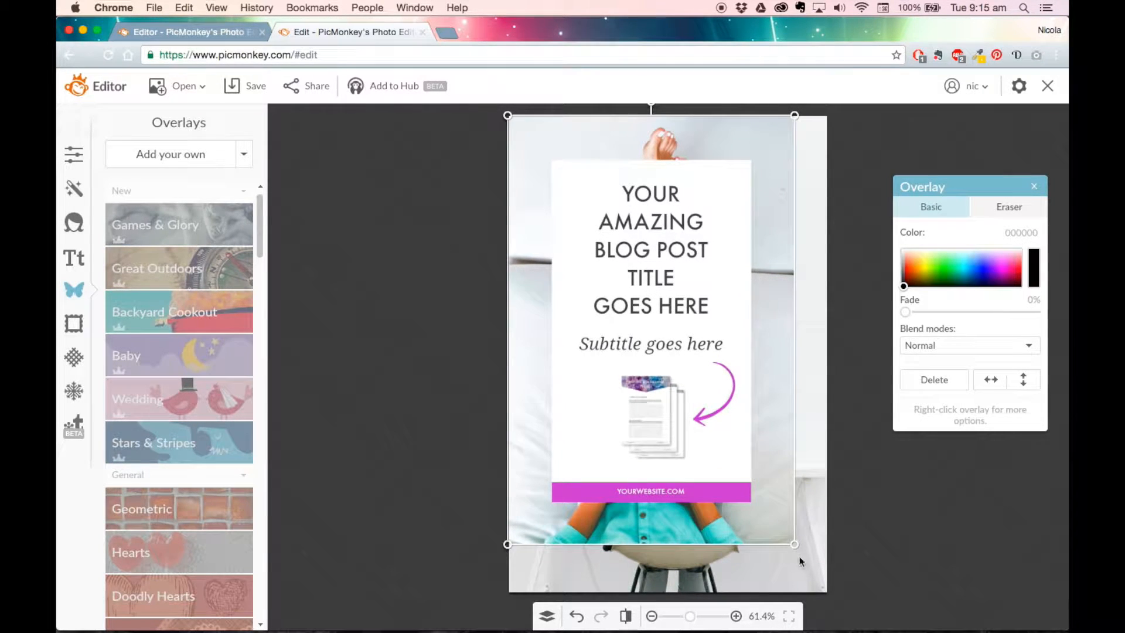
drag(795, 545, 829, 590)
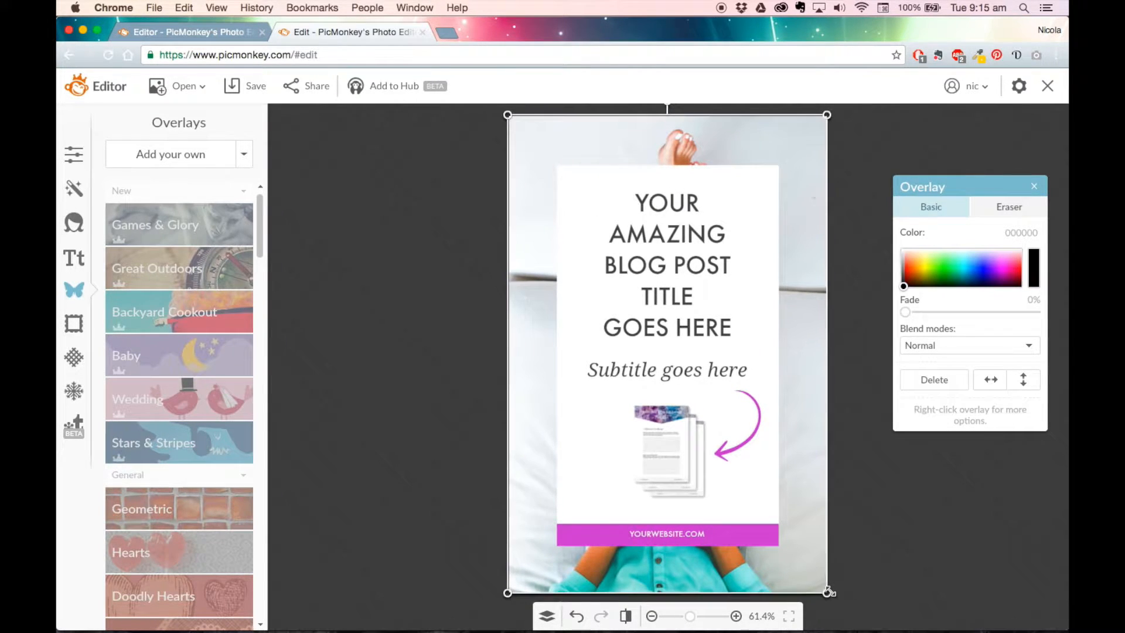
click(914, 584)
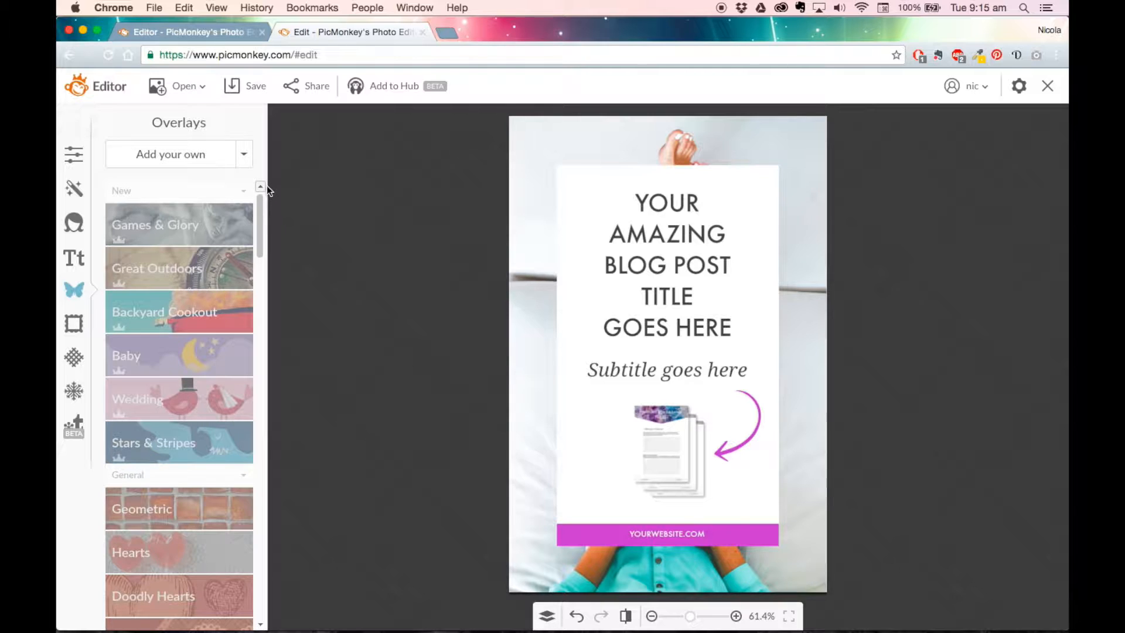
Add a Geometric rectangle overlay and set its fade to 38%.
click(206, 507)
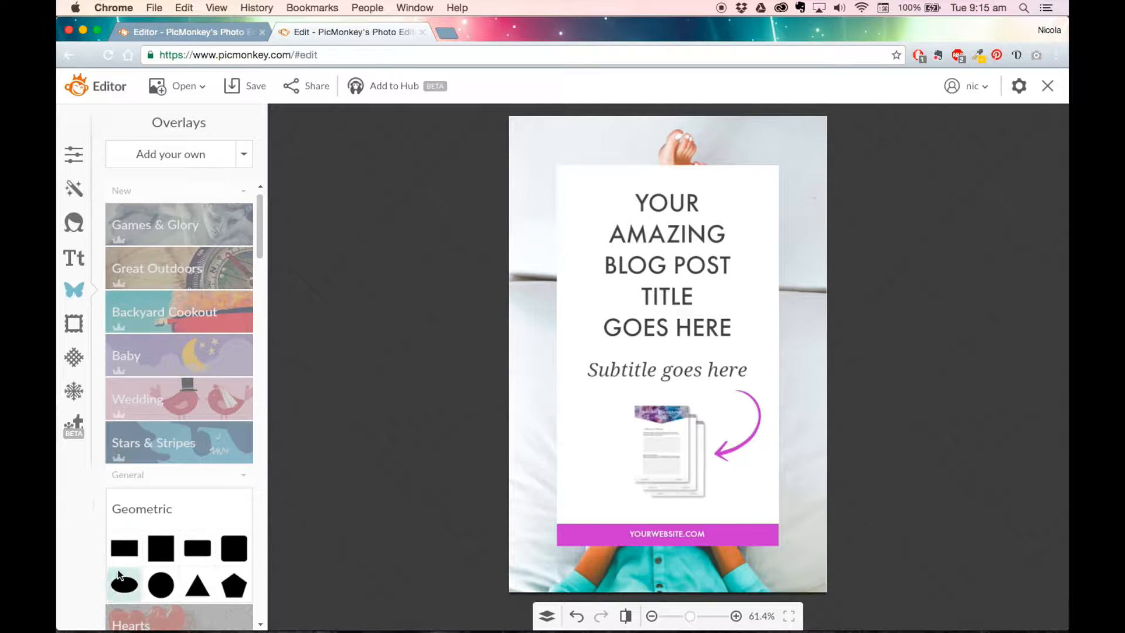
drag(261, 212, 259, 248)
click(123, 312)
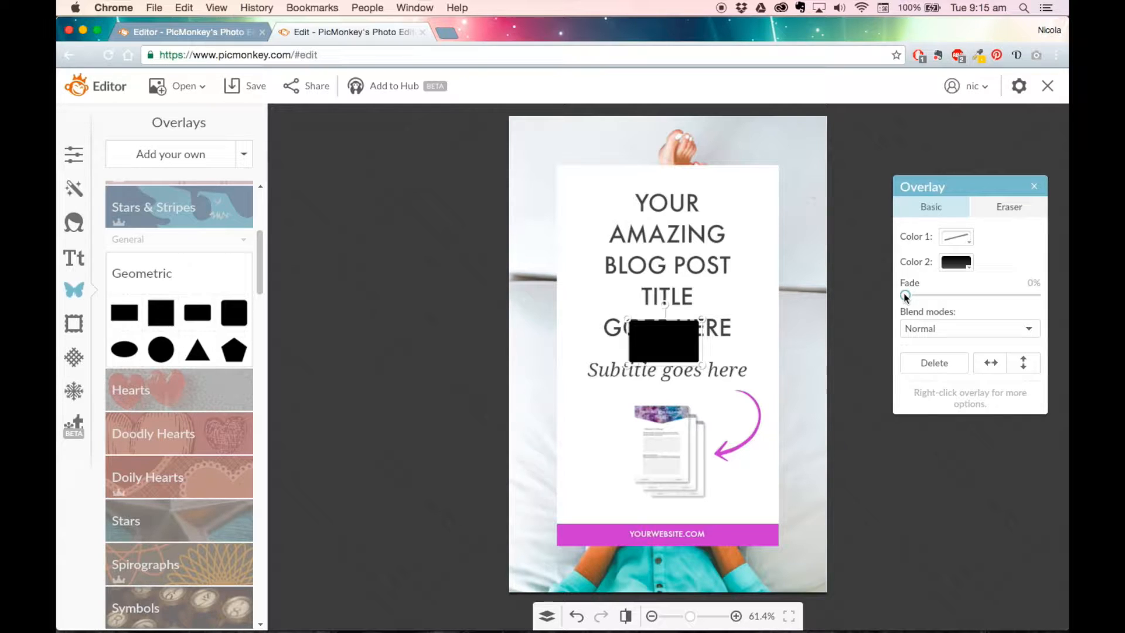
drag(905, 297, 954, 298)
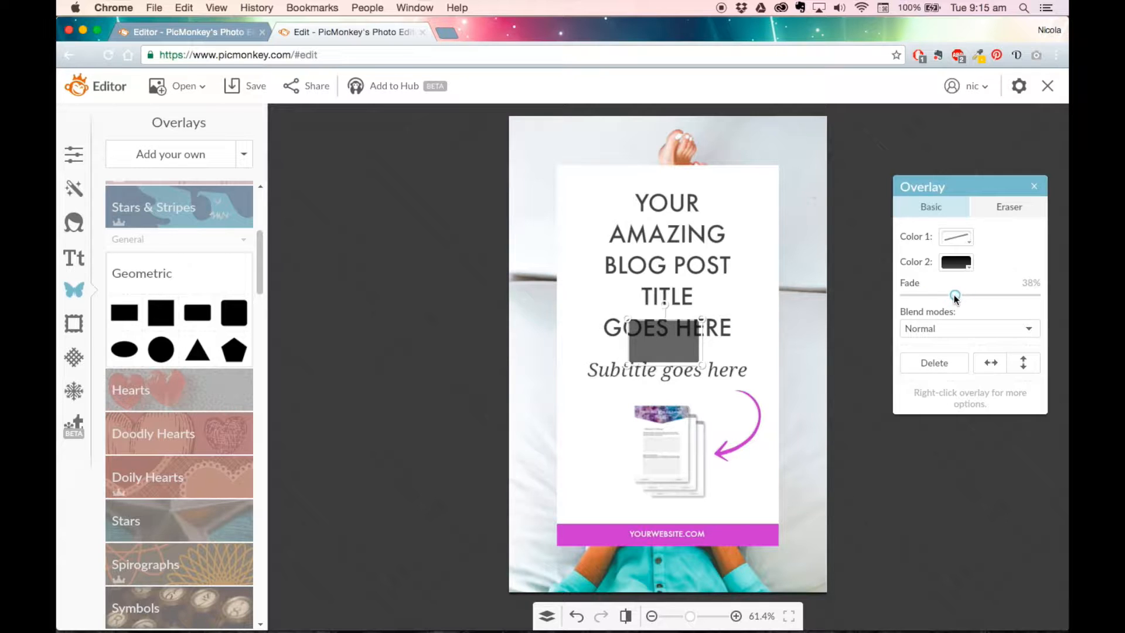
Move and stretch the faded rectangle to match the template's white panel, ending at the top of the pink website strip.
drag(665, 350, 785, 542)
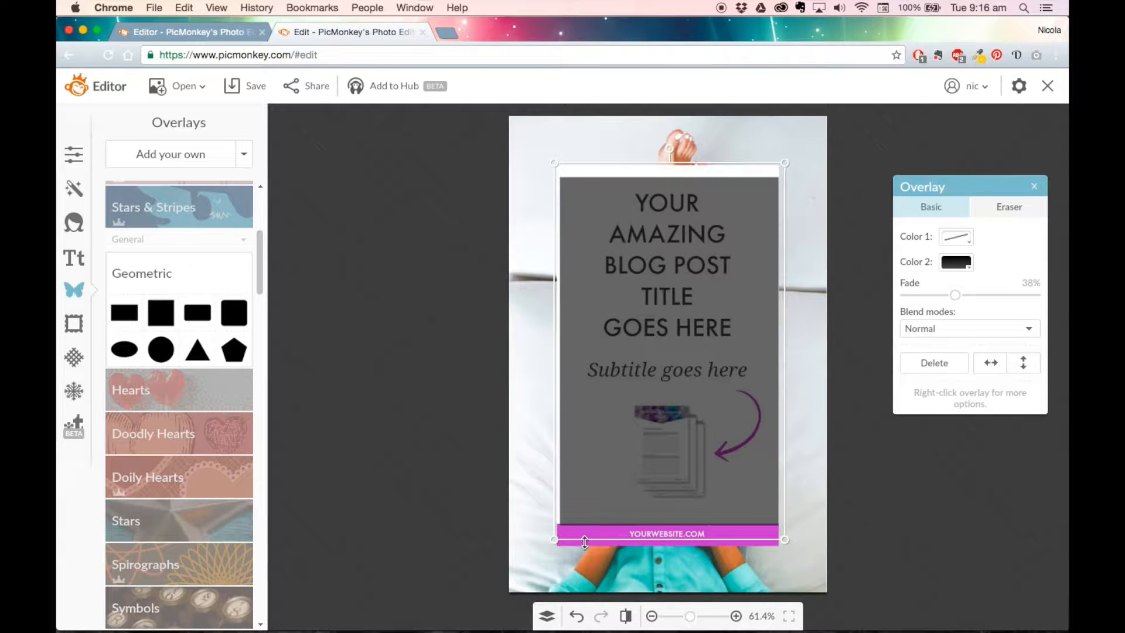
drag(554, 539, 552, 539)
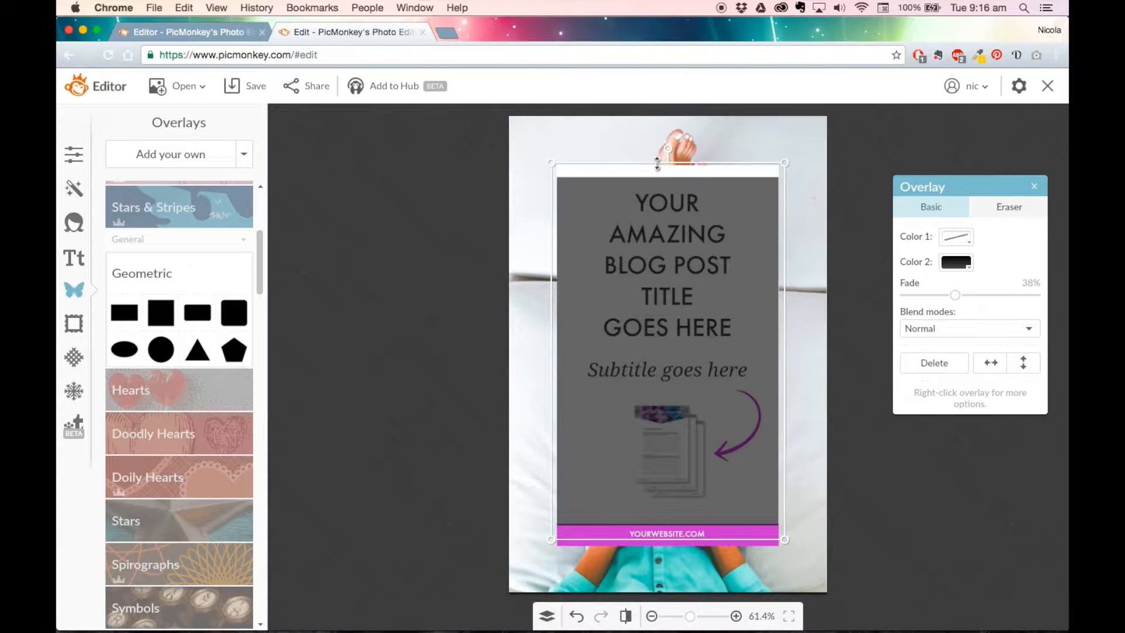
drag(657, 164, 656, 151)
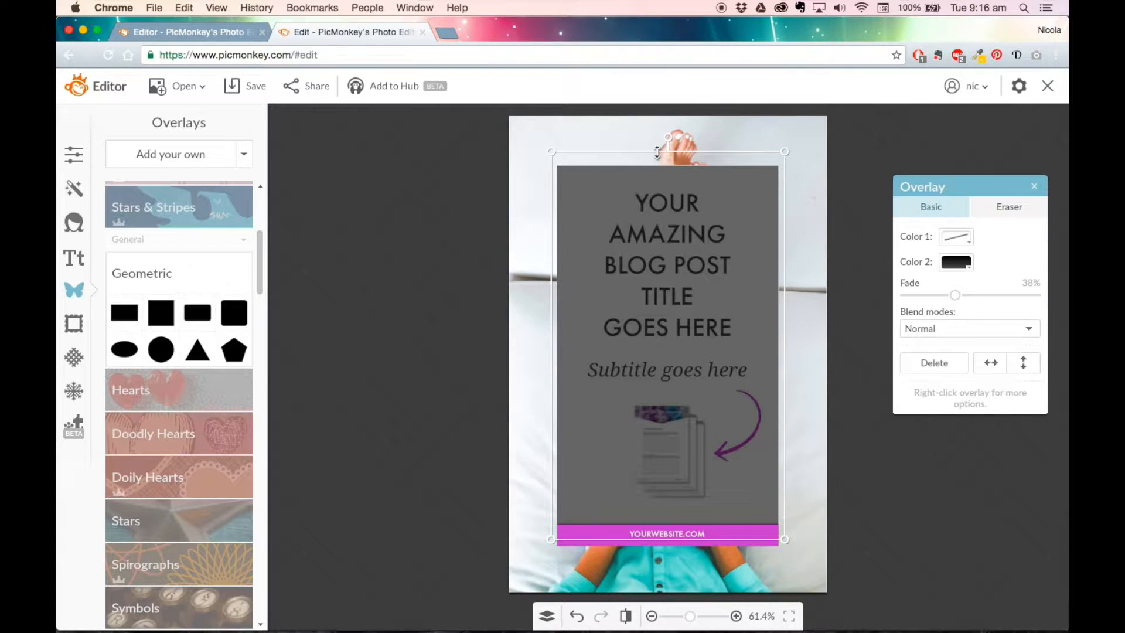
drag(657, 151, 656, 160)
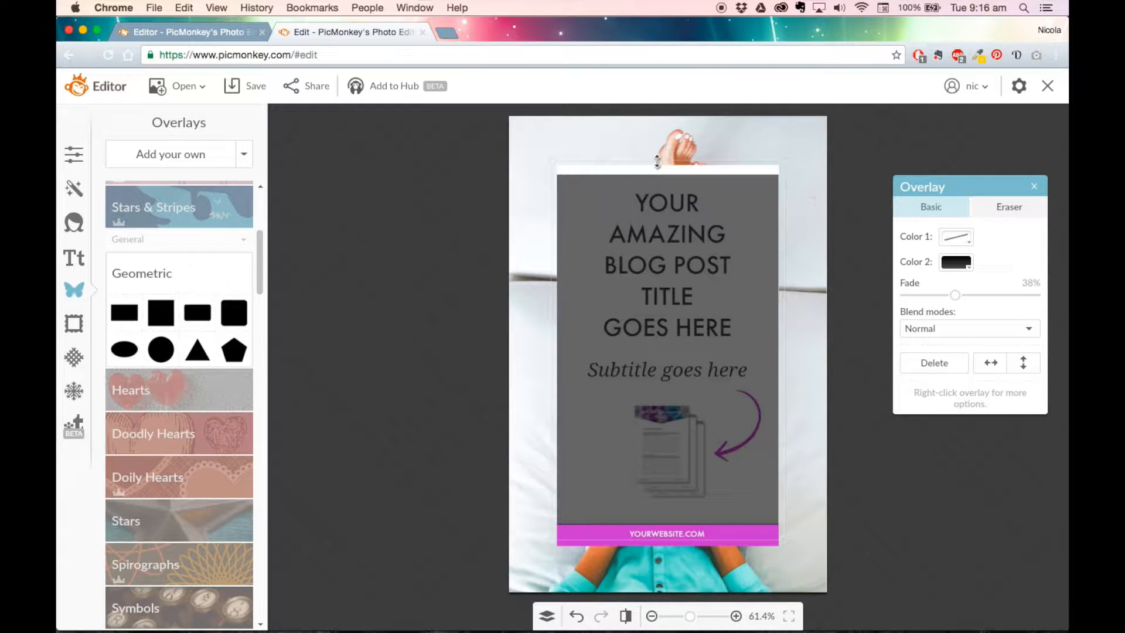
drag(657, 161, 657, 152)
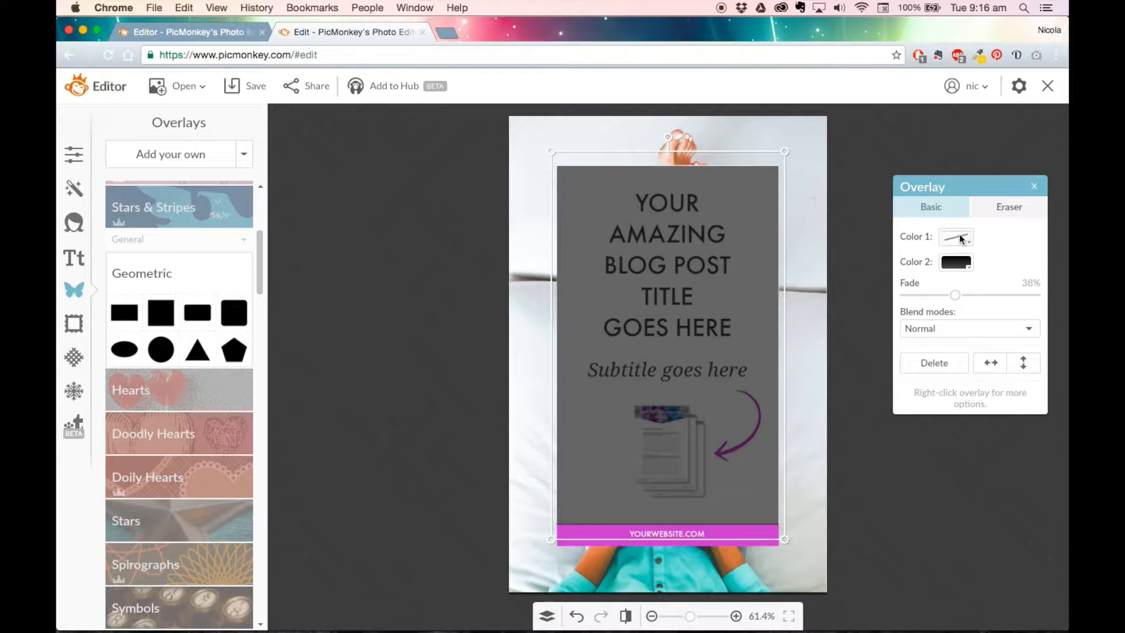
Try an orange outline, aa3800, on the rectangle and restore the outline to transparent.
click(961, 238)
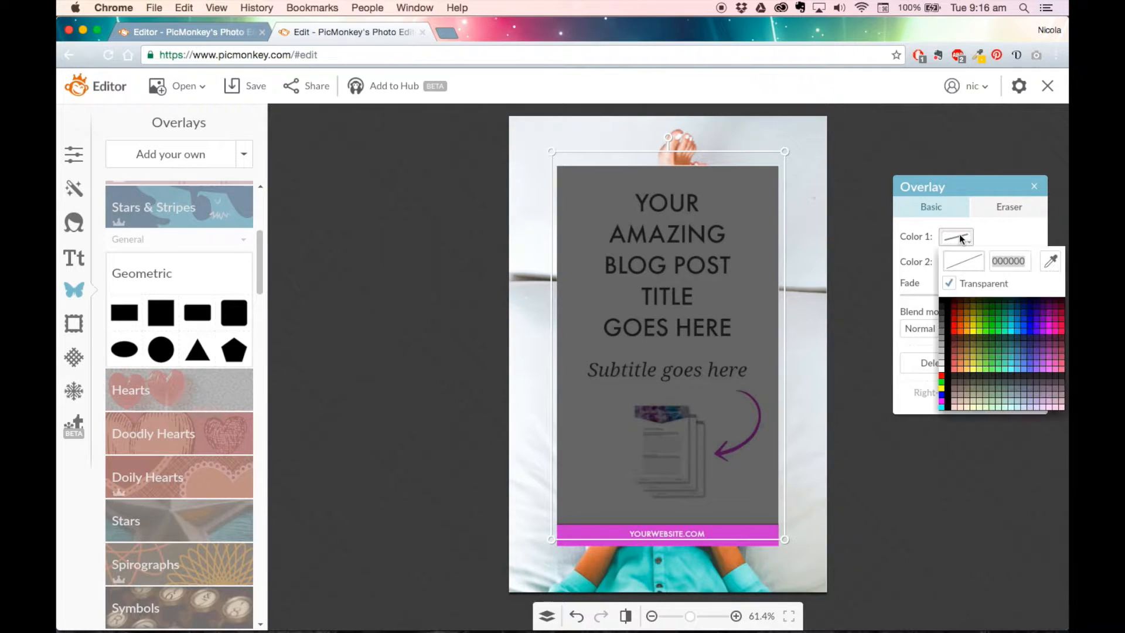
click(958, 318)
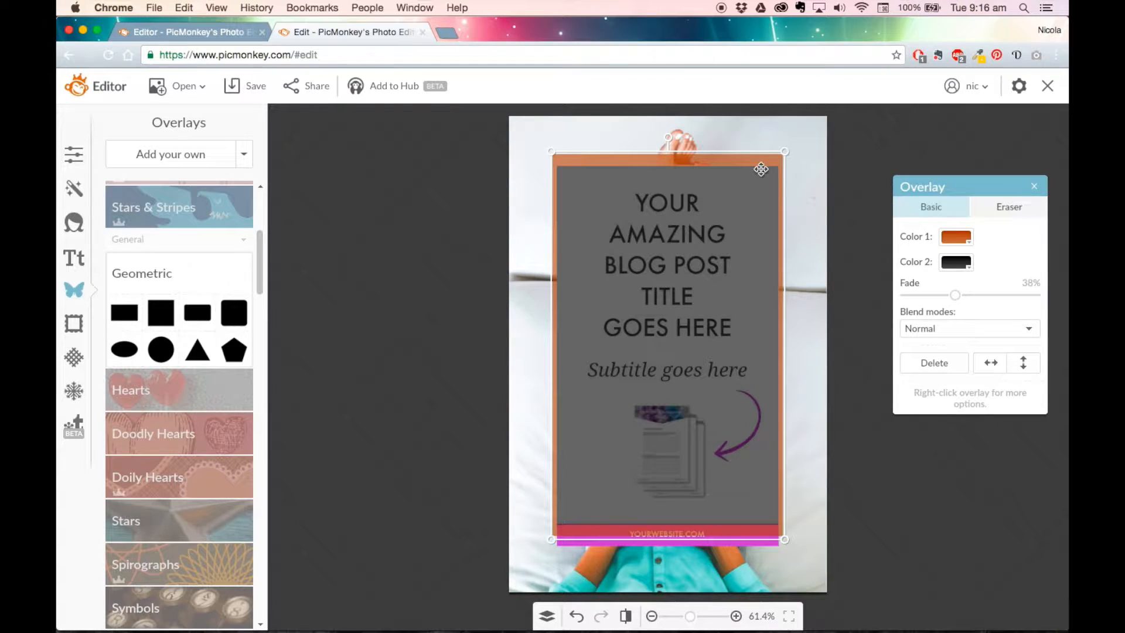
click(956, 239)
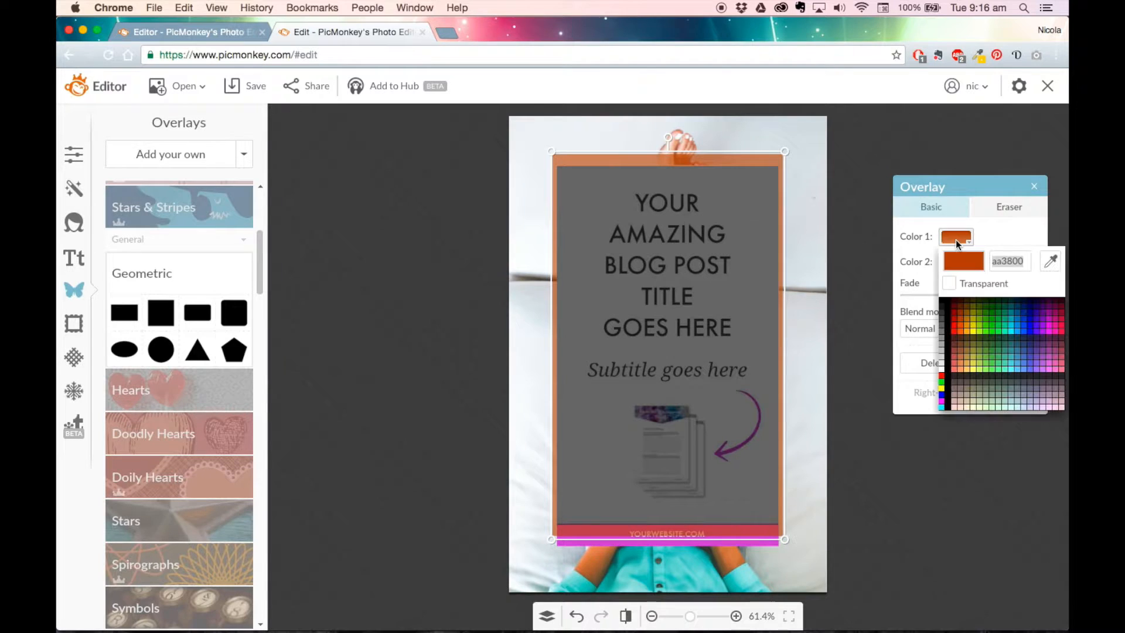
click(950, 285)
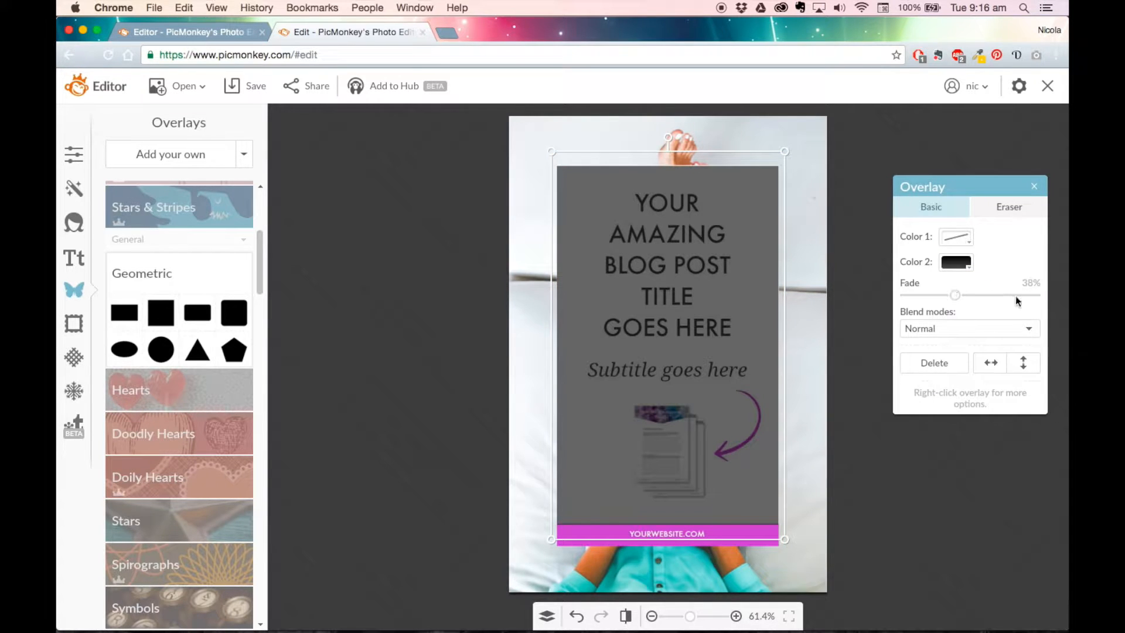
click(862, 536)
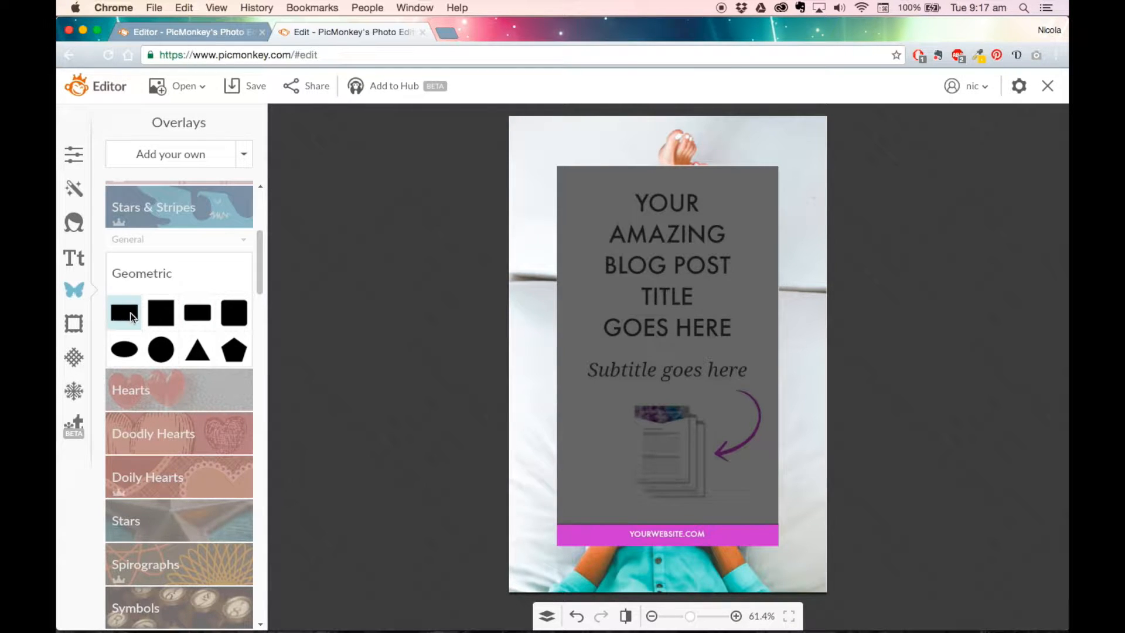
Add a Geometric square overlay over the lower part of the panel and set its fade to 48%.
click(161, 314)
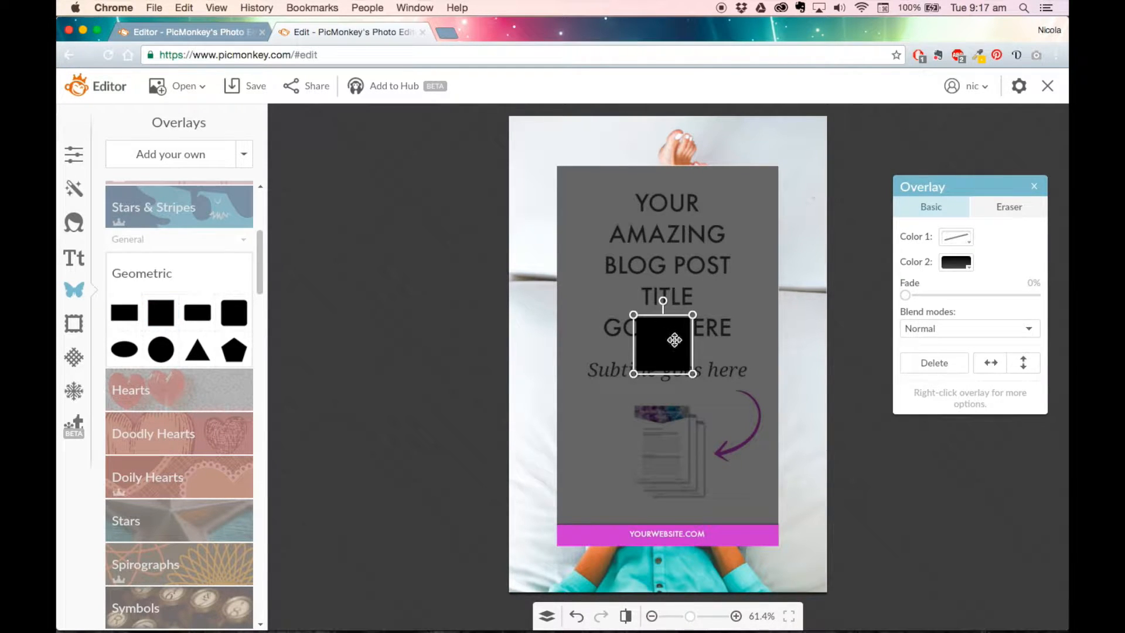
drag(675, 341, 642, 432)
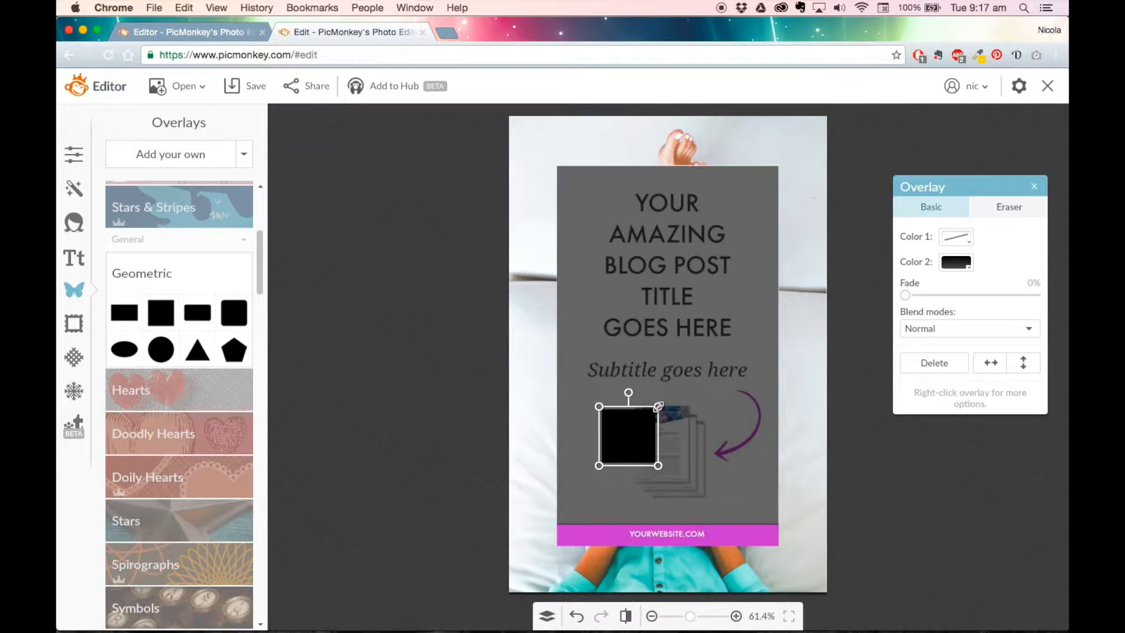
mouse_move(659, 406)
mouse_down()
mouse_move(743, 325)
mouse_move(641, 400)
mouse_move(682, 353)
mouse_move(671, 393)
mouse_up()
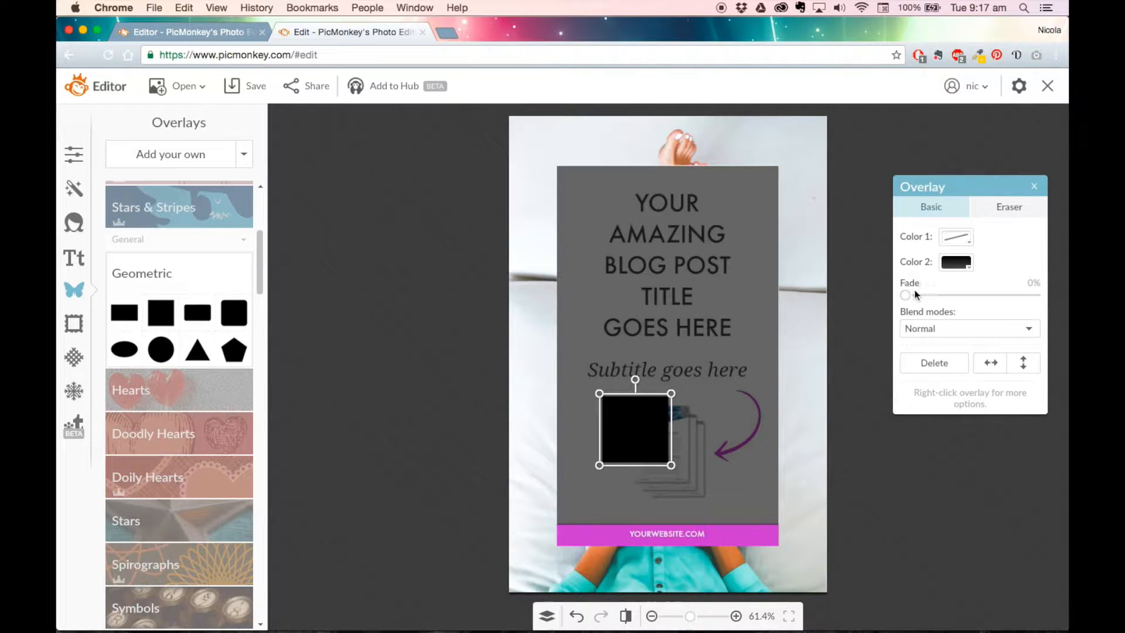
drag(905, 295, 967, 296)
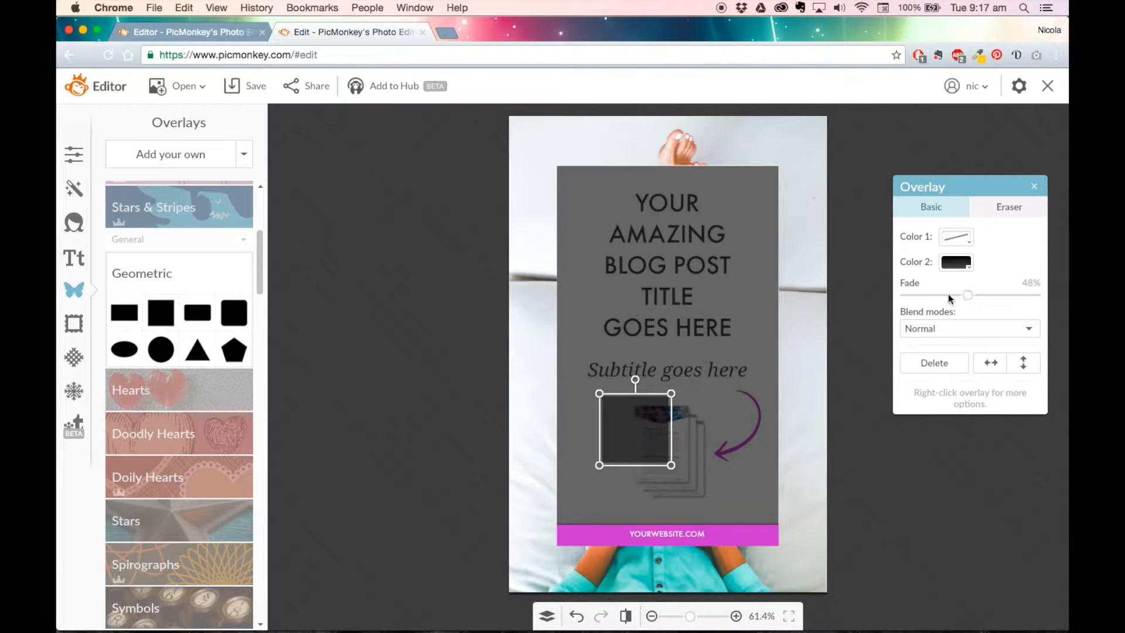
Move the faded square onto the pink website strip and stretch it to the strip's width and height.
drag(624, 438, 580, 518)
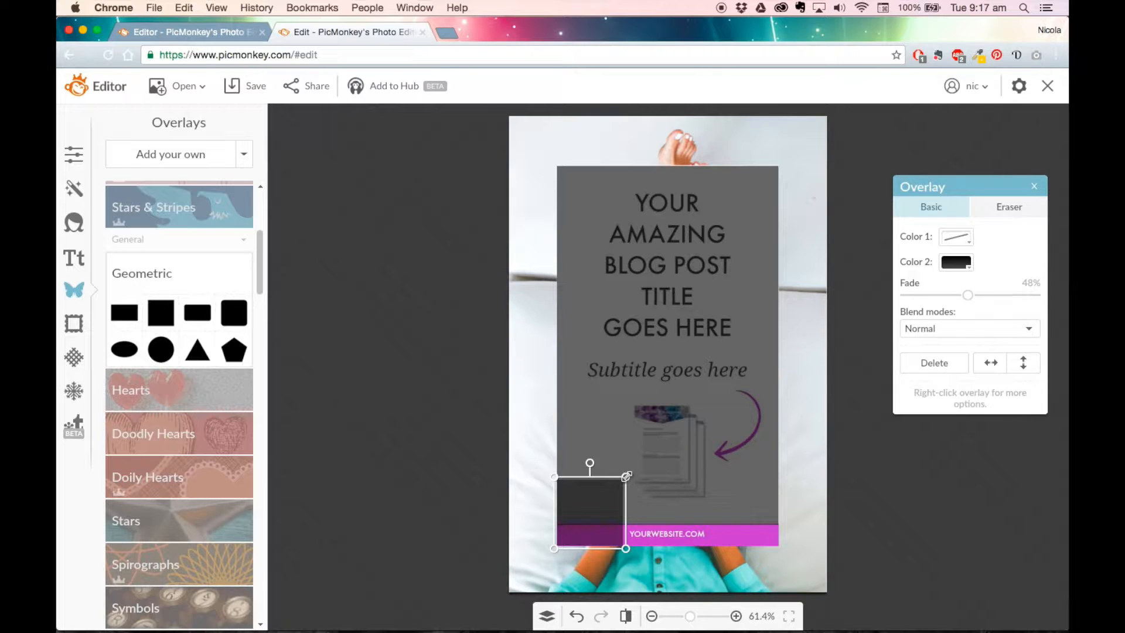
drag(626, 475, 789, 523)
drag(553, 523, 549, 523)
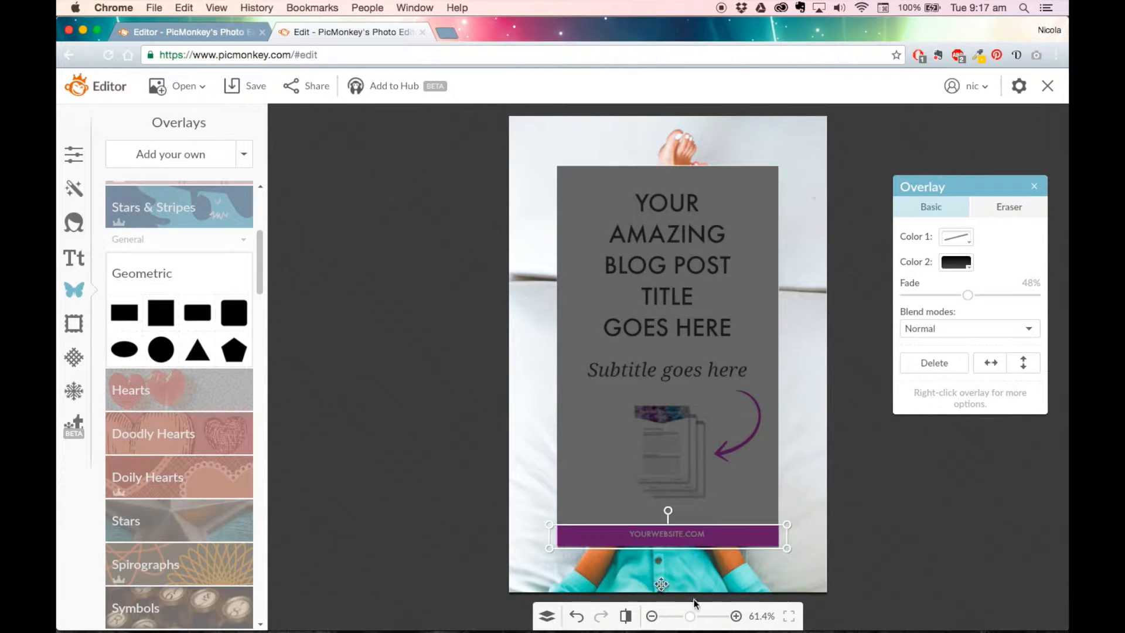
Fine-tune the strip overlay's side, upper and lower edges so it lines up with the pink strip and meets the panel above.
click(736, 617)
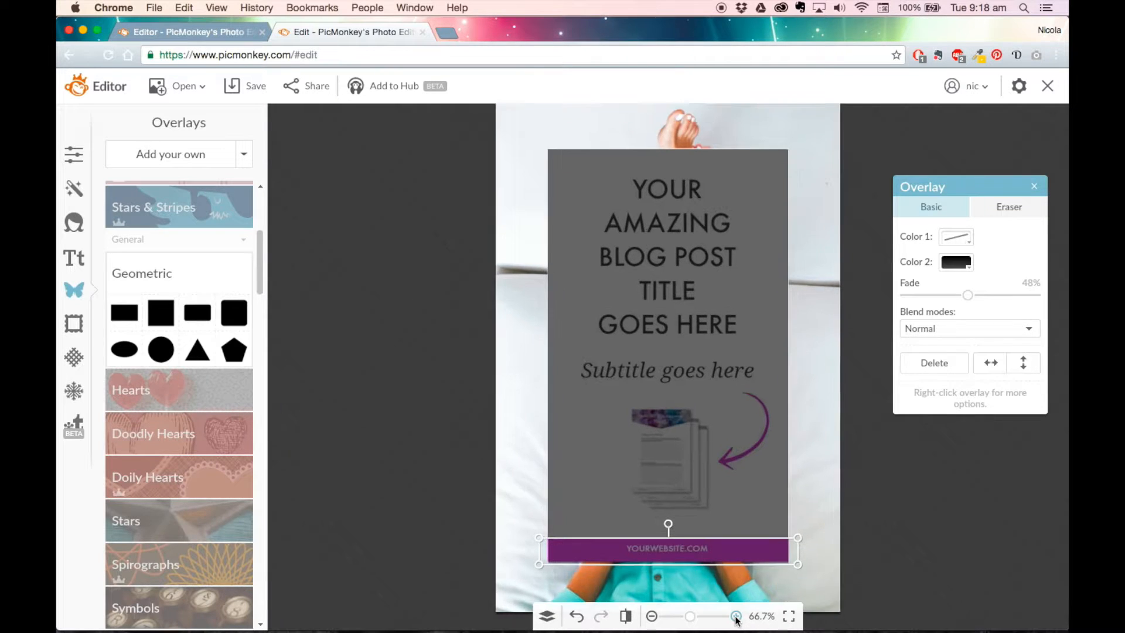
click(736, 617)
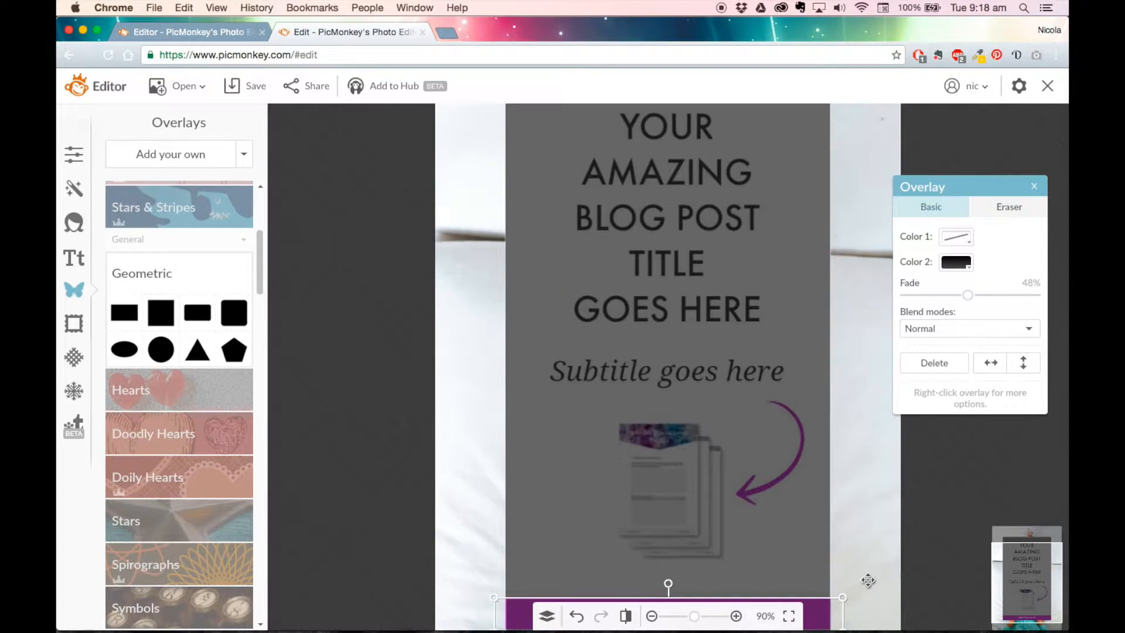
drag(954, 537, 949, 434)
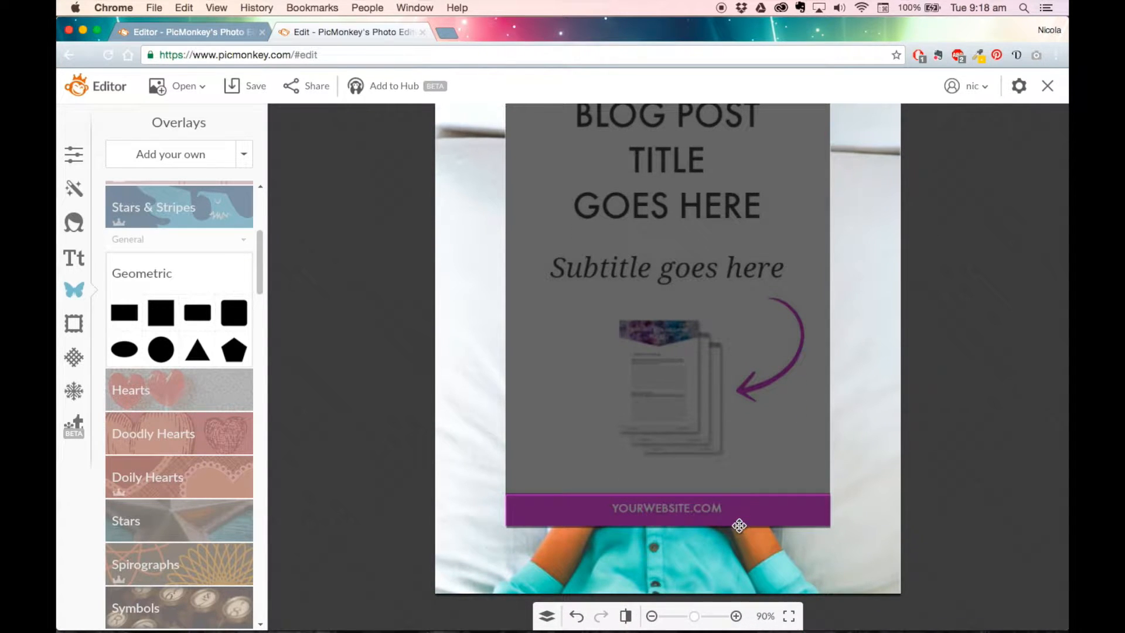
click(581, 512)
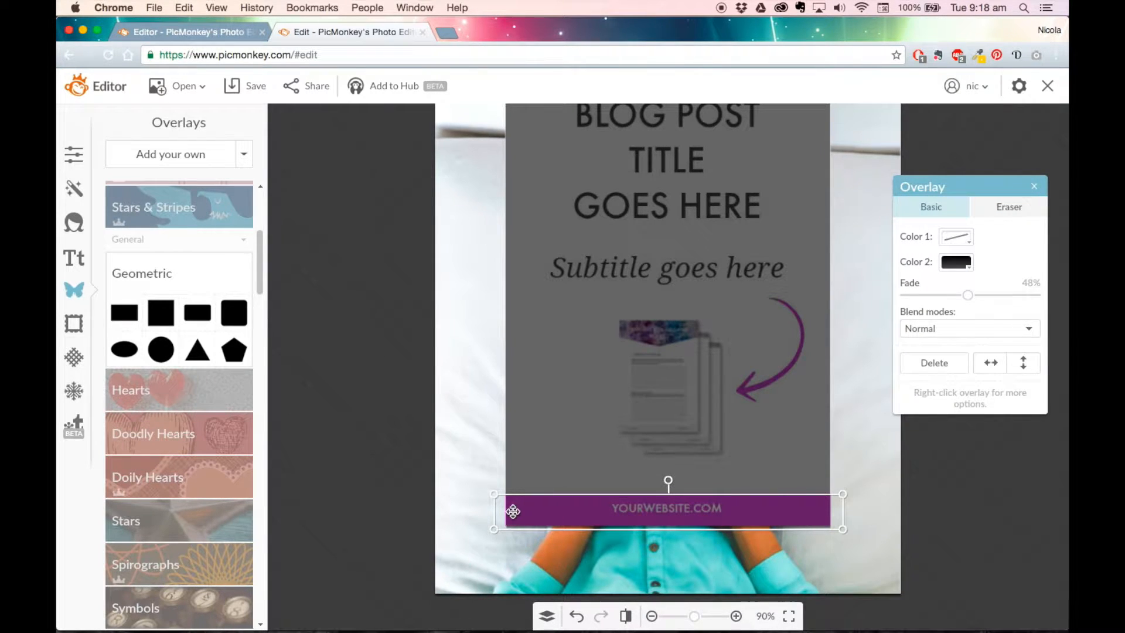
drag(493, 511, 495, 510)
drag(494, 510, 493, 511)
drag(641, 495, 639, 494)
drag(639, 492, 639, 489)
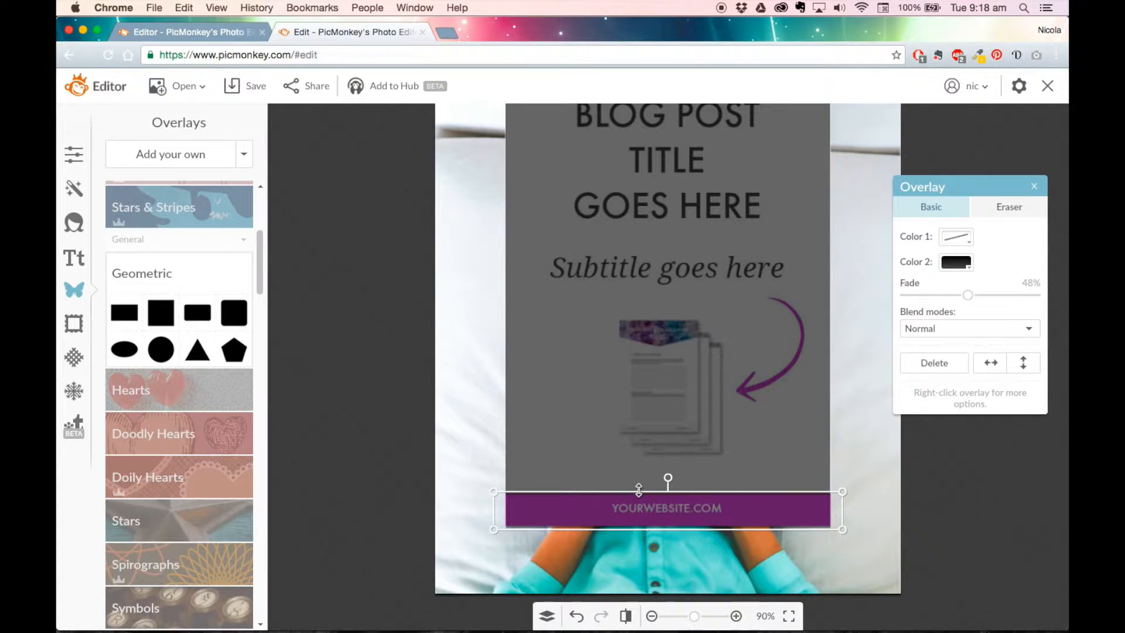
drag(715, 530, 715, 529)
click(1014, 522)
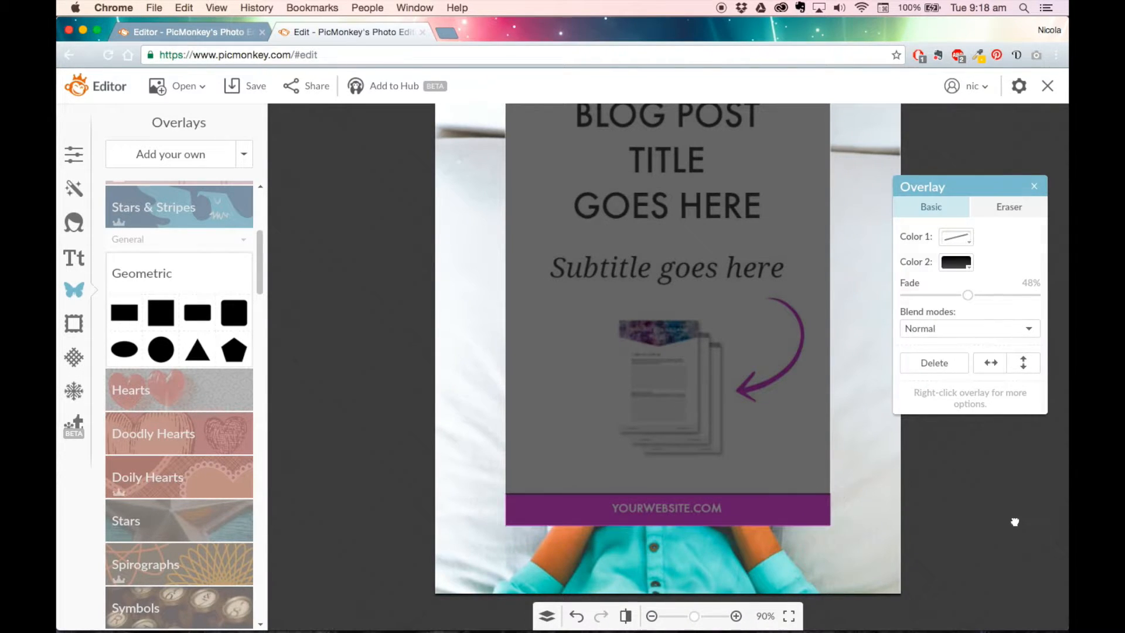
click(651, 616)
click(651, 616)
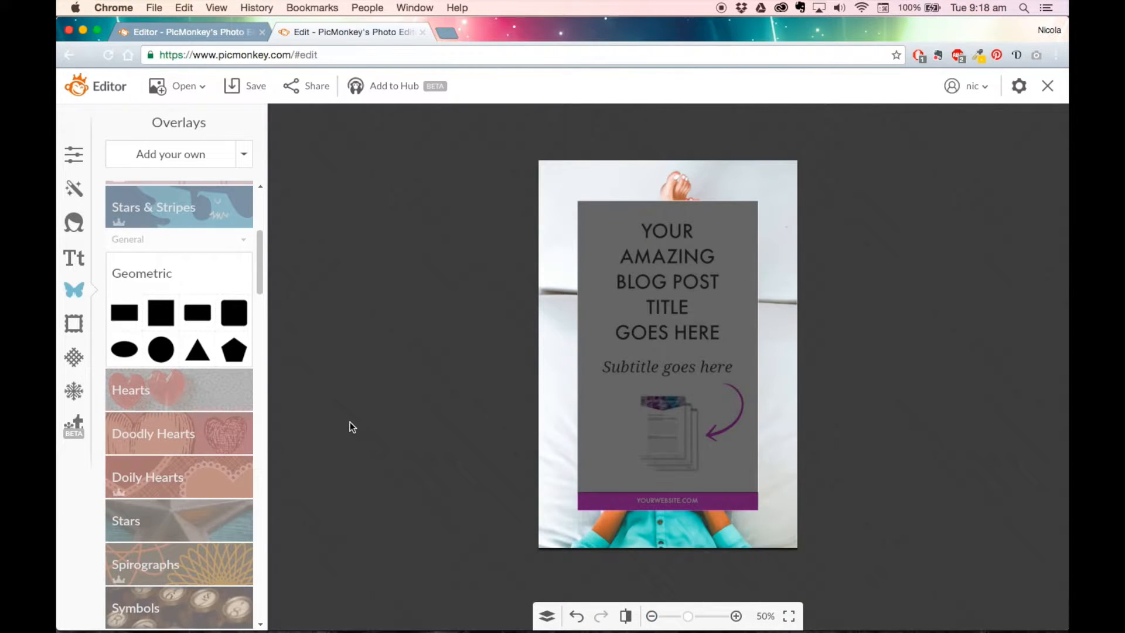
Add a Futura Medium text box and fit its width to the dark panel.
click(69, 264)
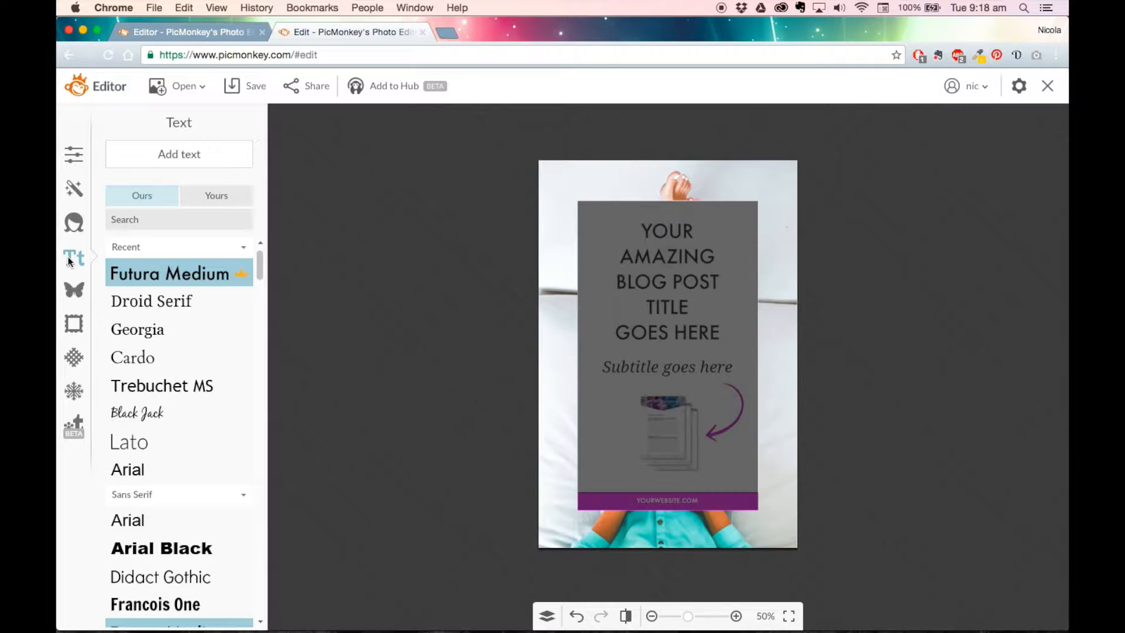
click(205, 197)
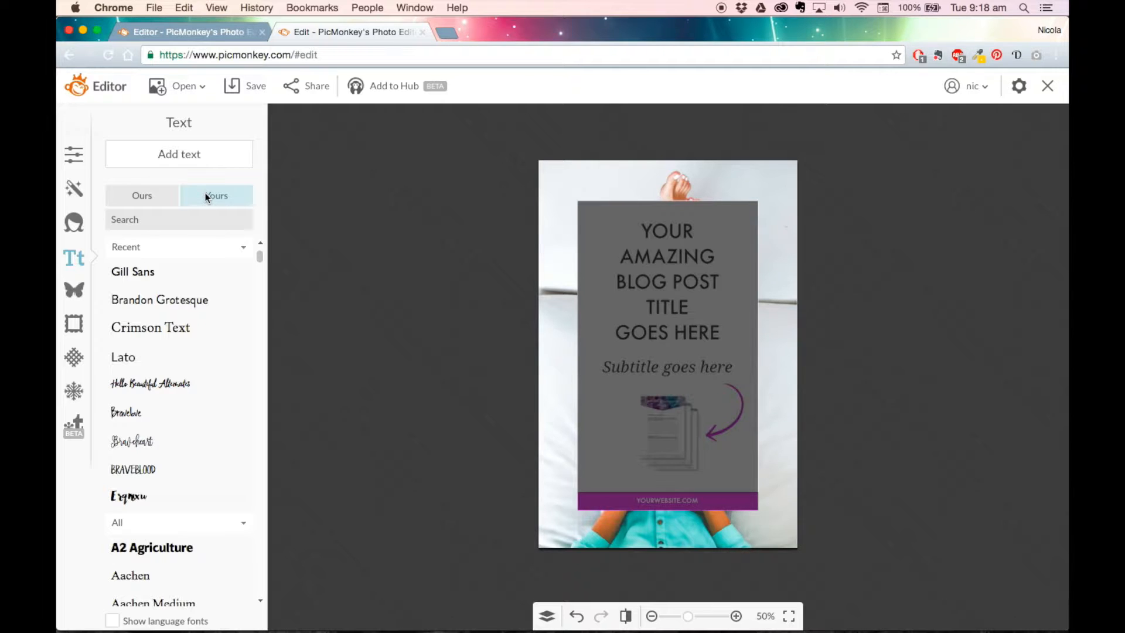
click(140, 192)
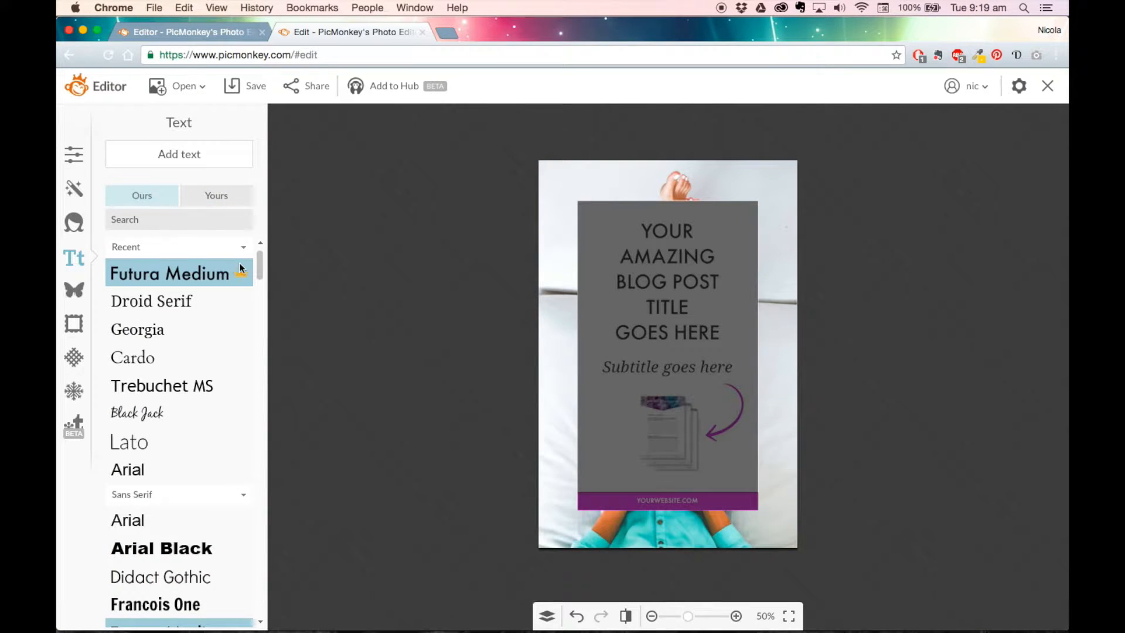
mouse_move(261, 264)
mouse_down()
mouse_move(266, 524)
mouse_move(267, 243)
mouse_up()
click(154, 152)
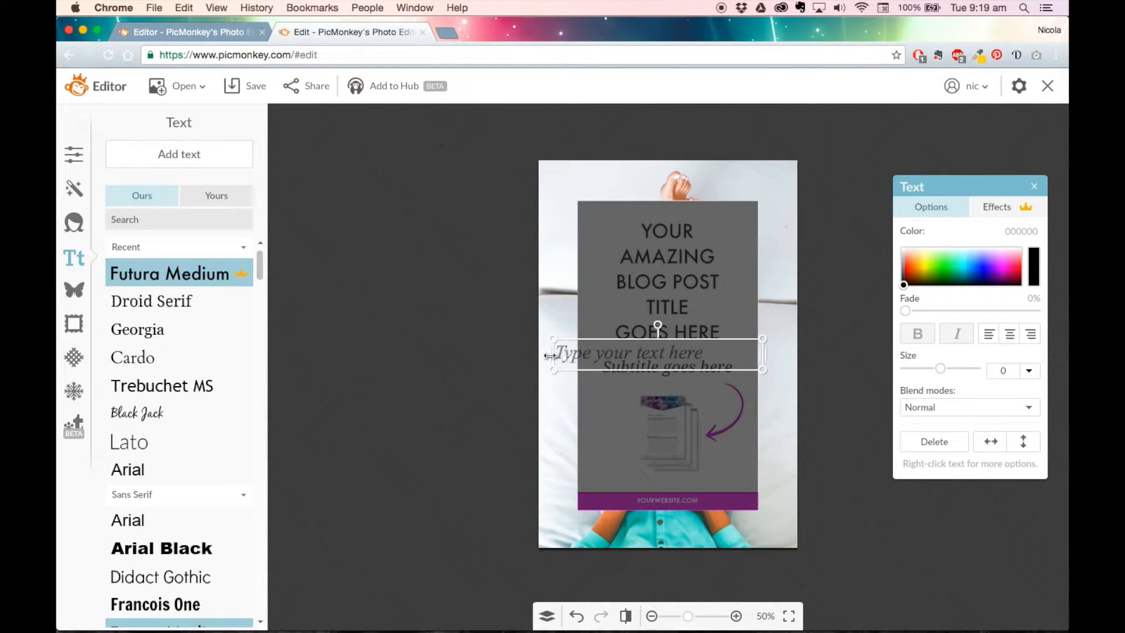
drag(553, 354, 578, 354)
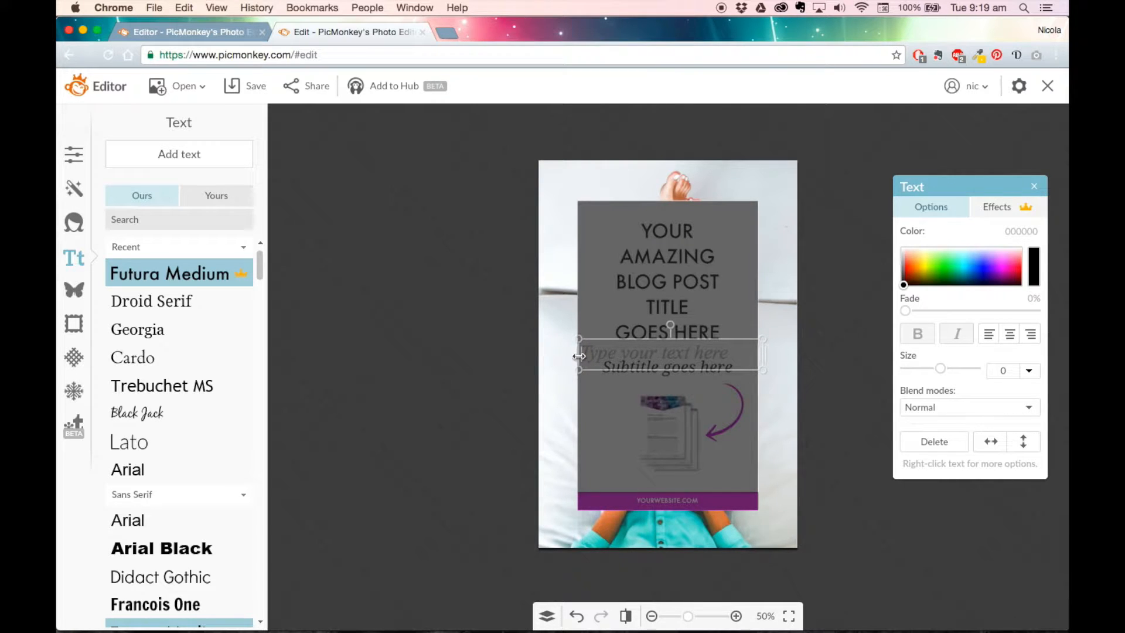
drag(762, 354, 760, 354)
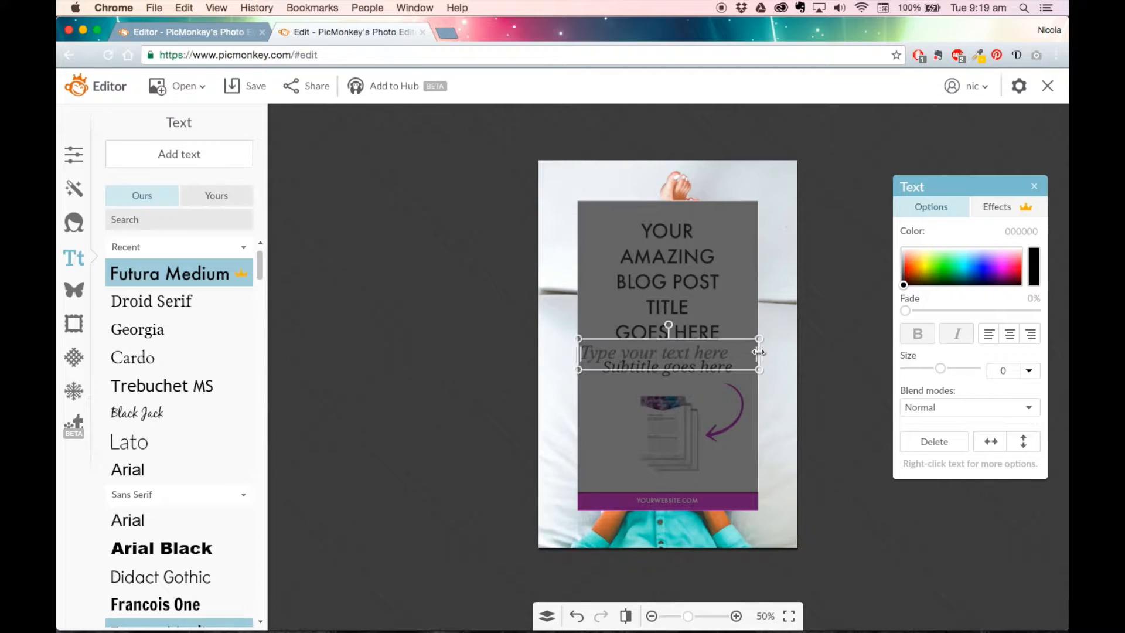
drag(581, 358, 582, 358)
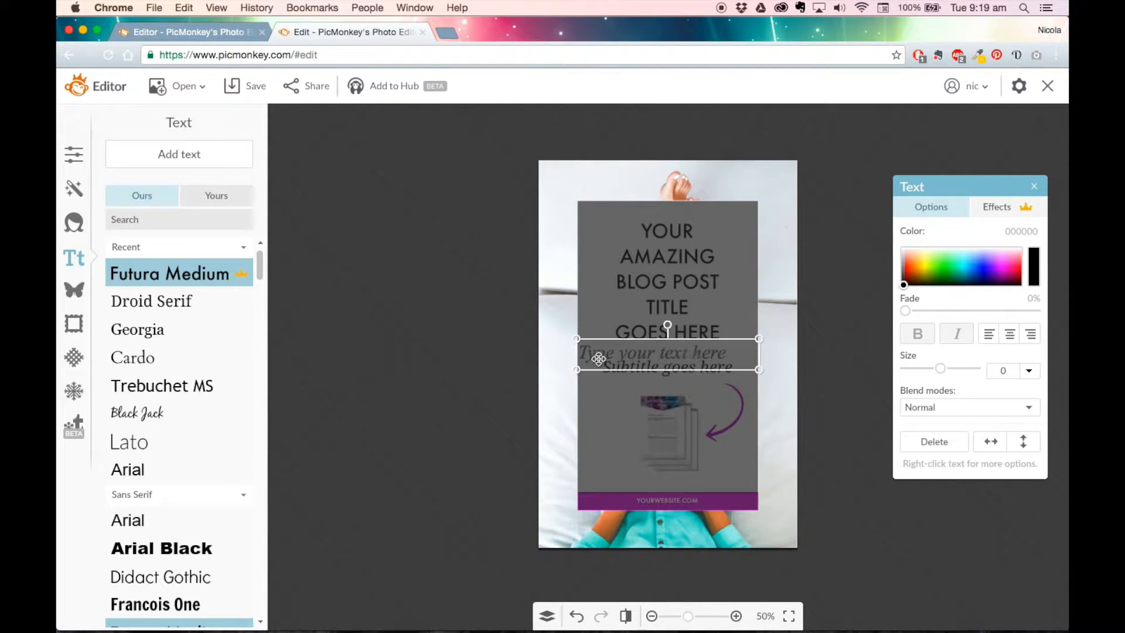
Enter the title on five lines: YOUR / AMAZING / BLOG POST / TITLE / GOES HERE.
click(692, 358)
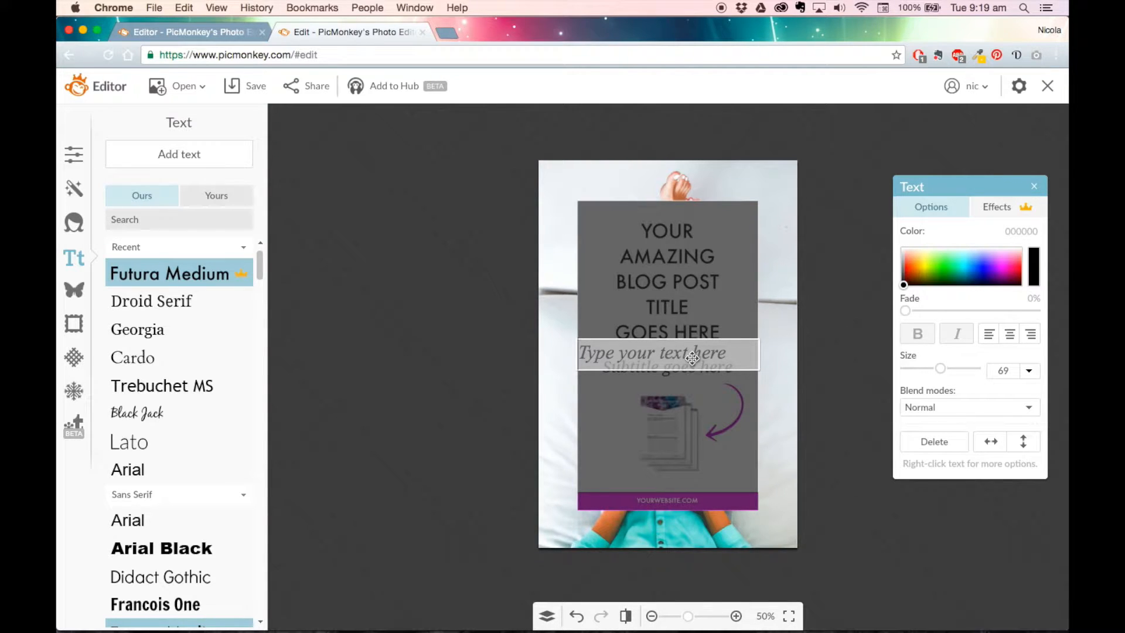
text(YOUR)
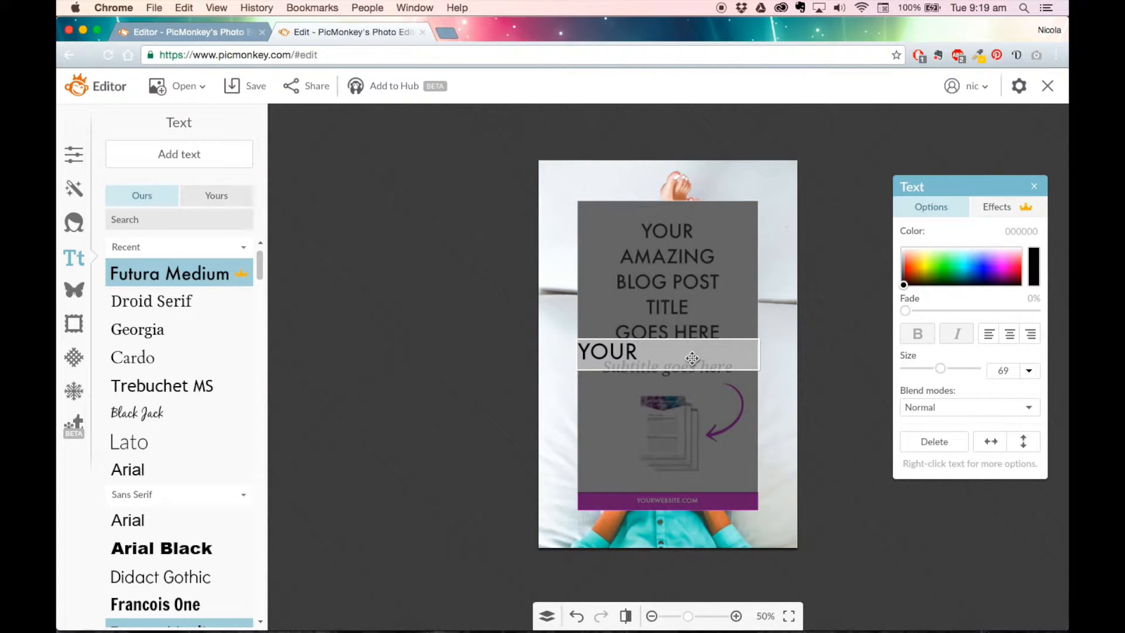
key(Return)
text(AMAZING)
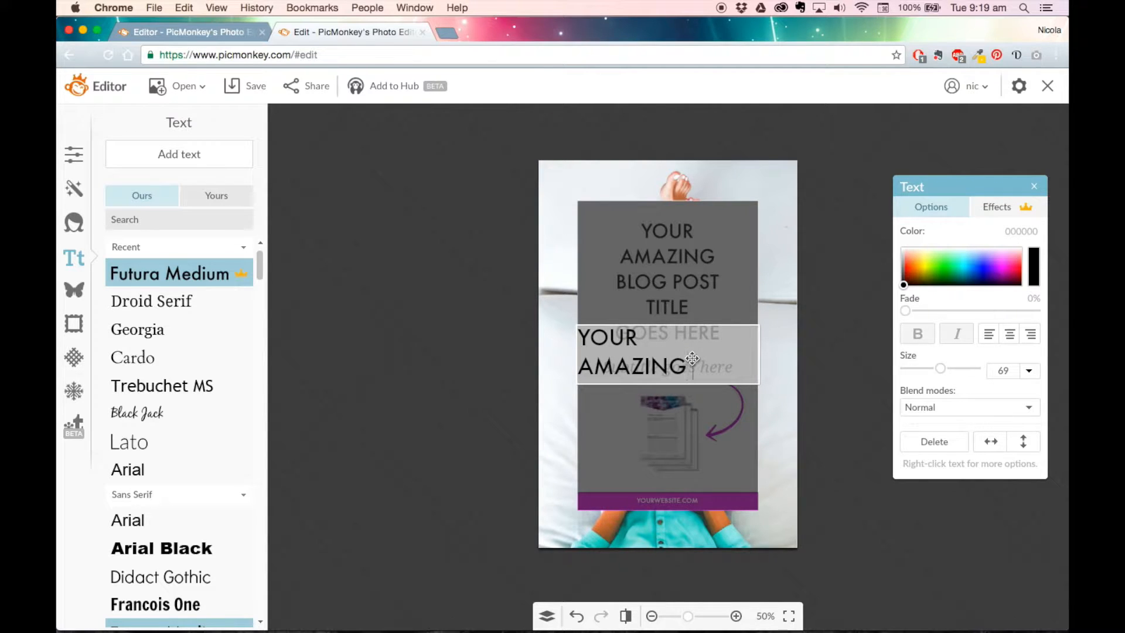
key(Return)
text(BLOG POST)
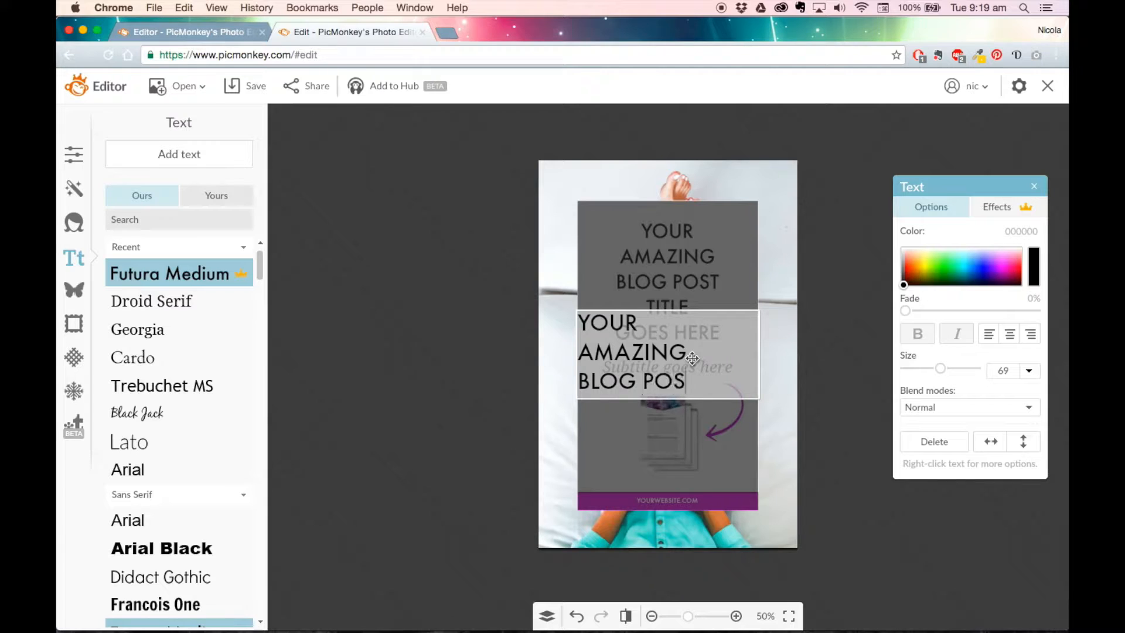
key(Return)
text(TITLE)
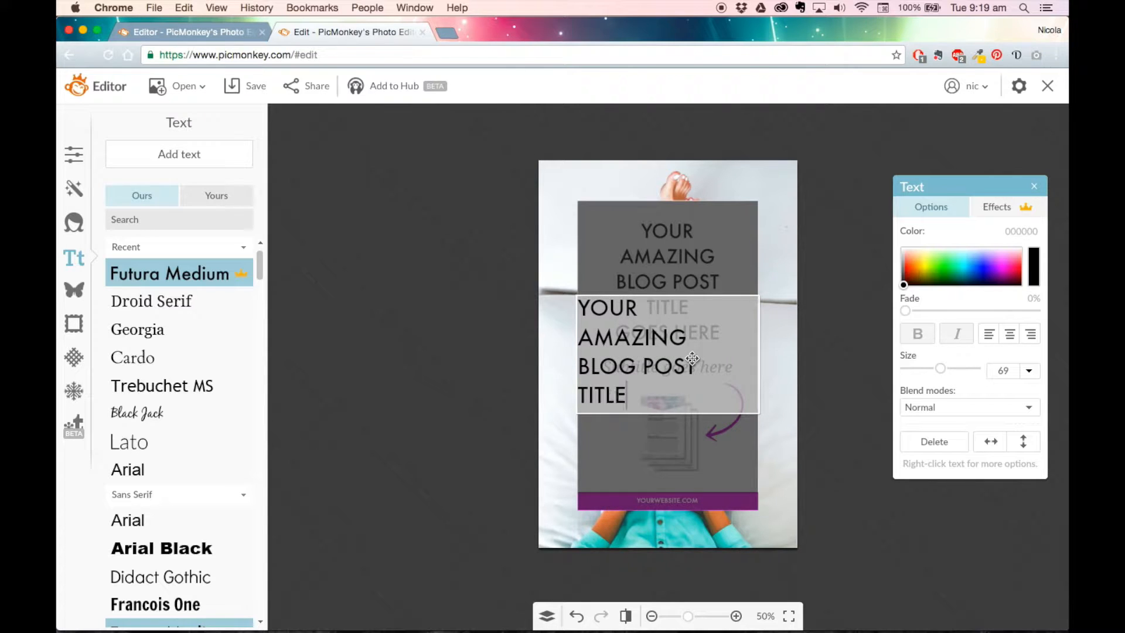
key(Return)
text(GOES HERE)
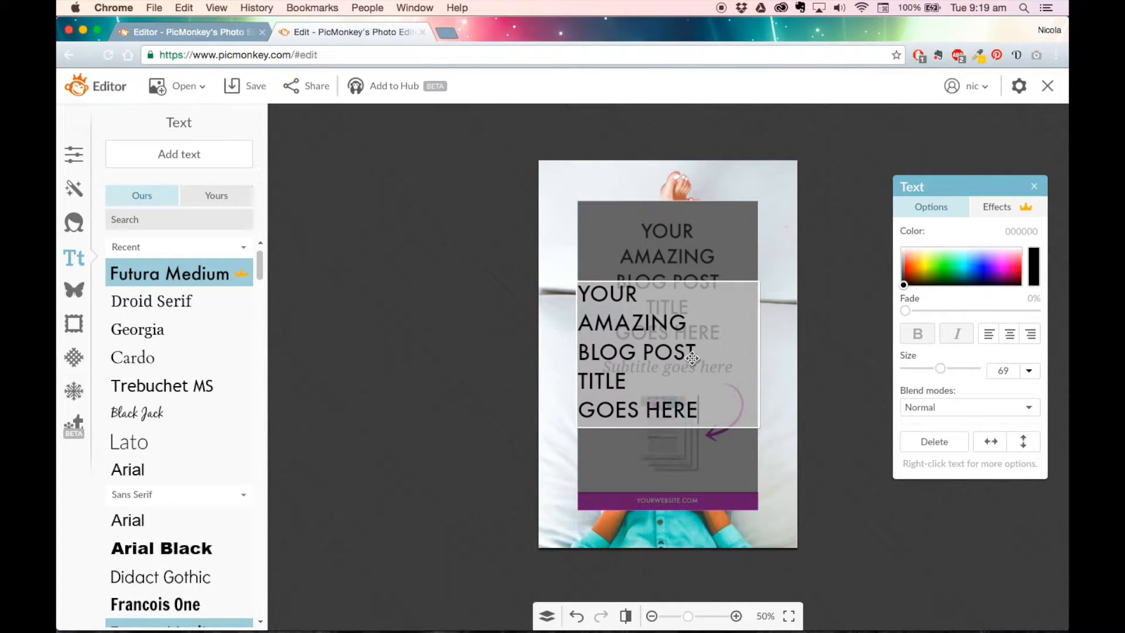
Colour the whole title text 404040 and centre-align it.
drag(710, 409, 569, 306)
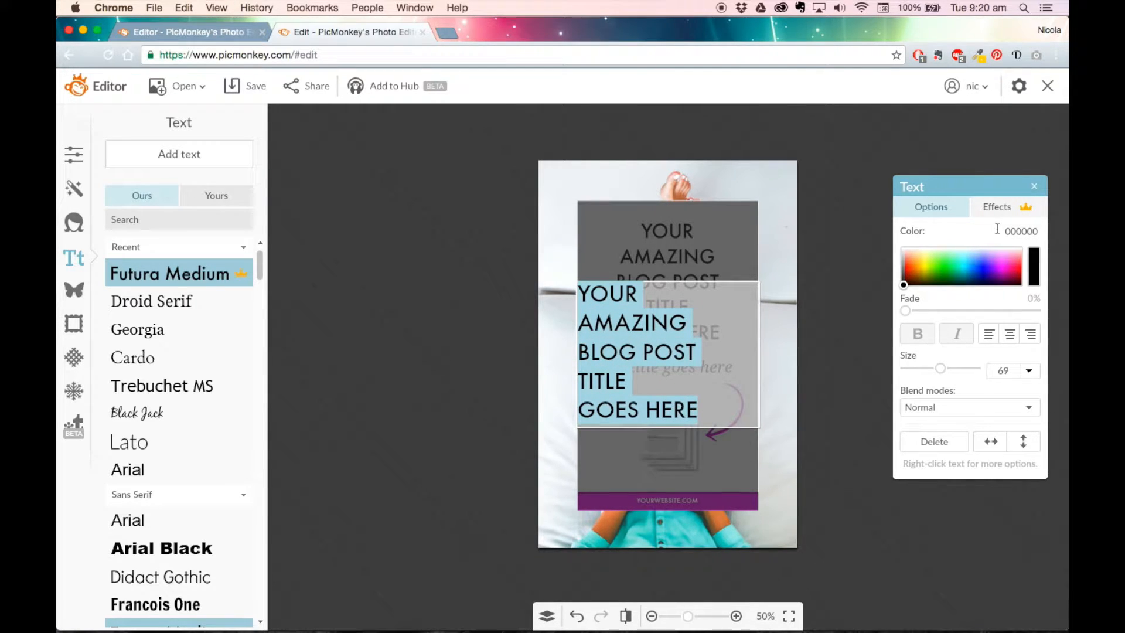
drag(998, 230, 1039, 227)
text(404040)
key(Return)
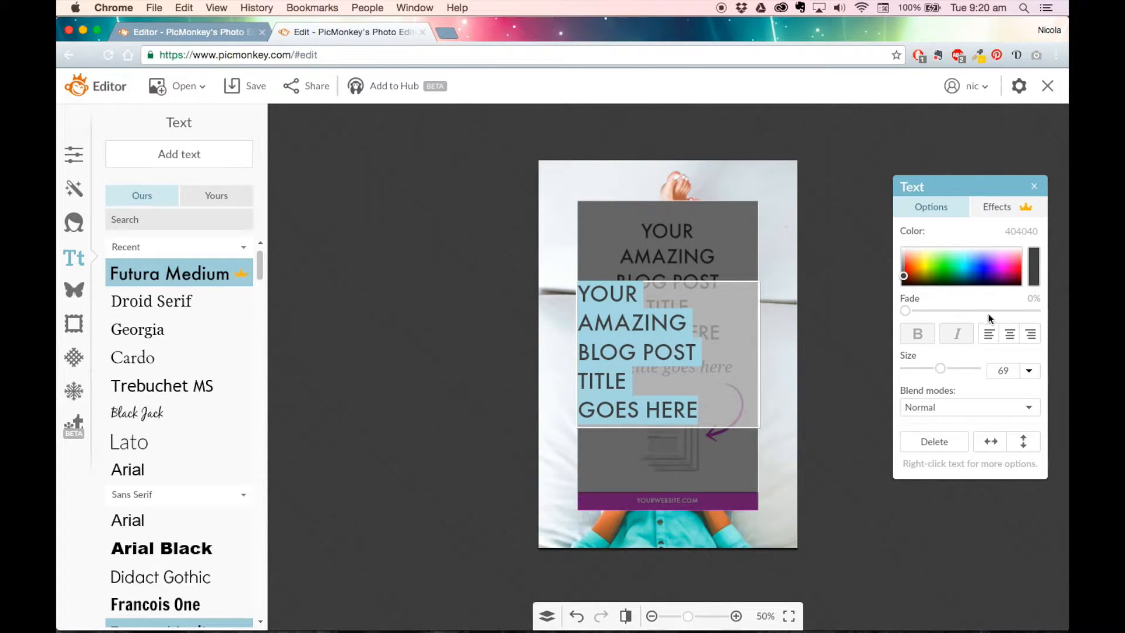
click(1010, 333)
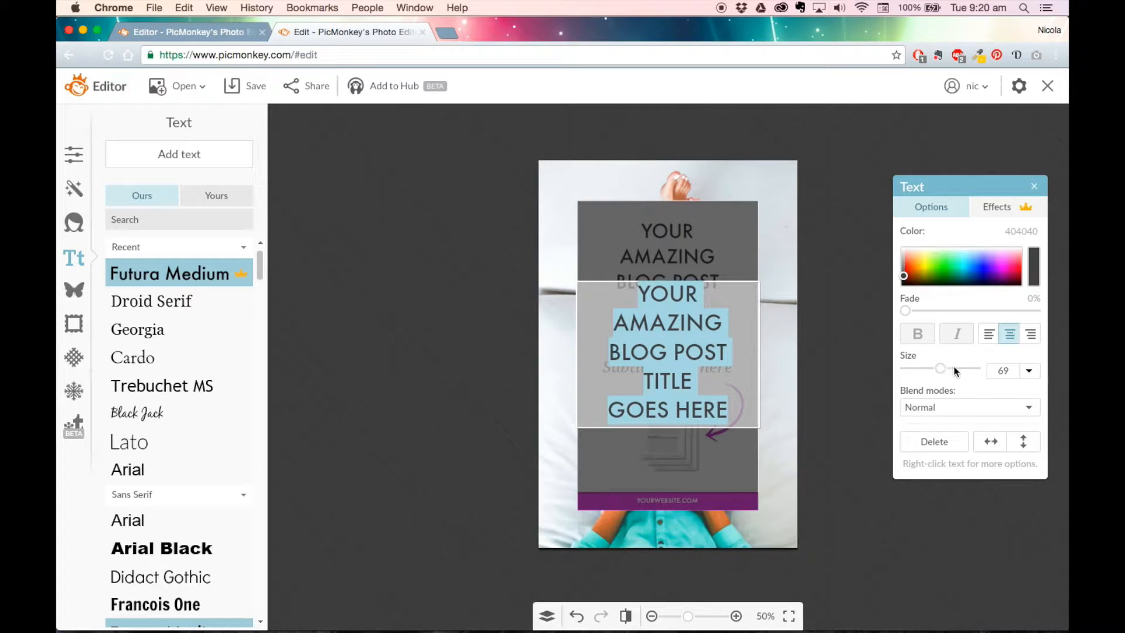
Set the title text's size to 60 to match the template's lettering.
double_click(1010, 370)
click(1029, 370)
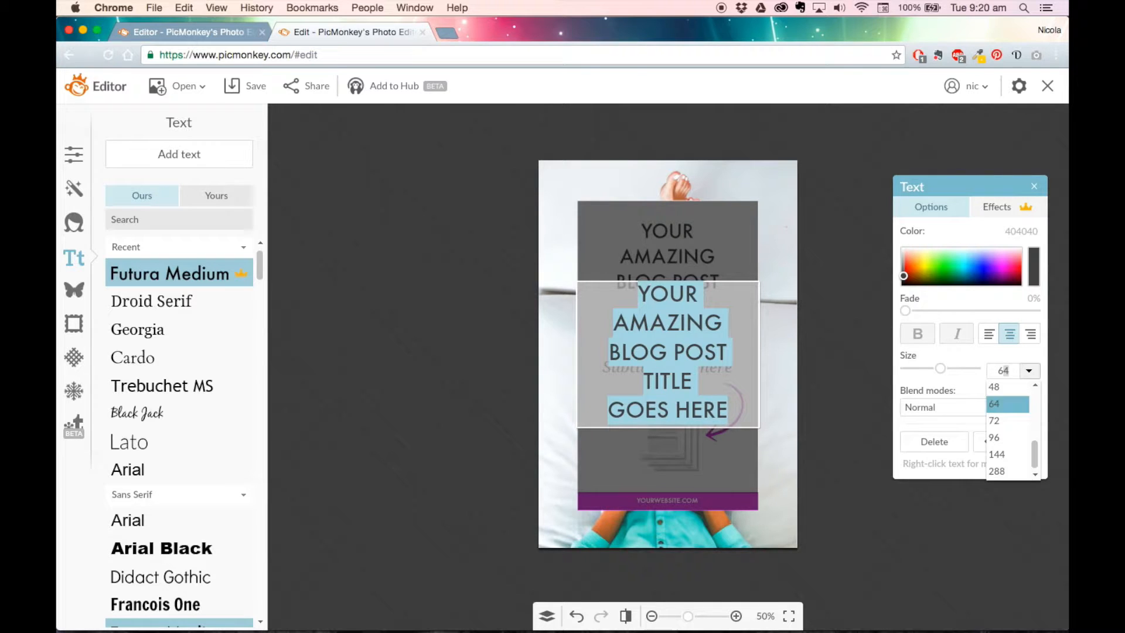
click(1003, 403)
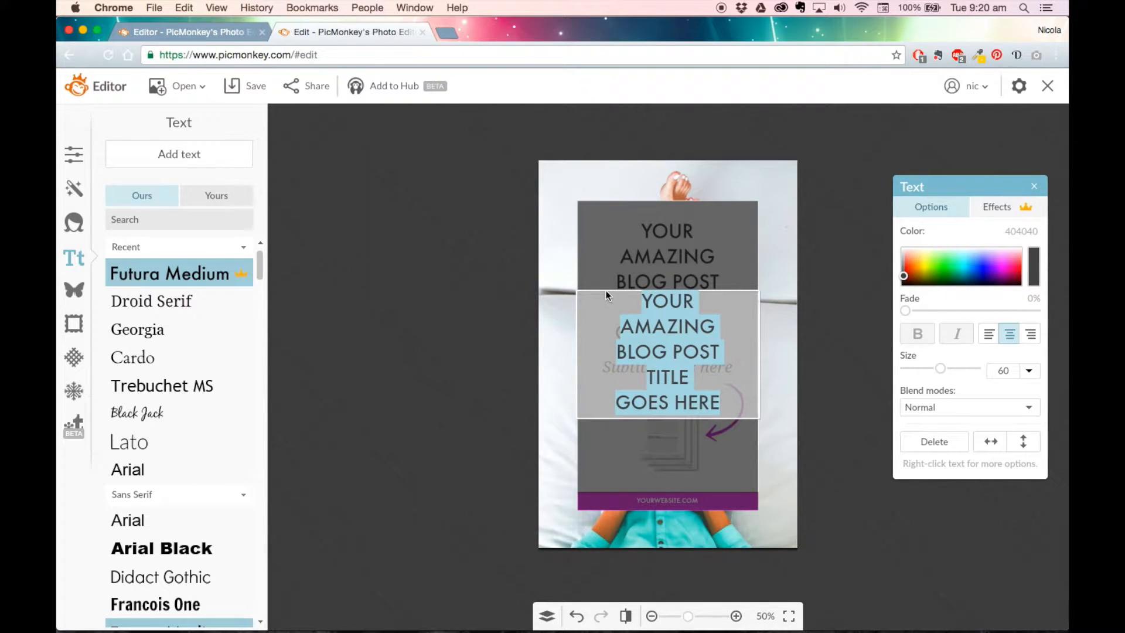
Move the title text box up so its five lines sit exactly over the template's title.
click(605, 290)
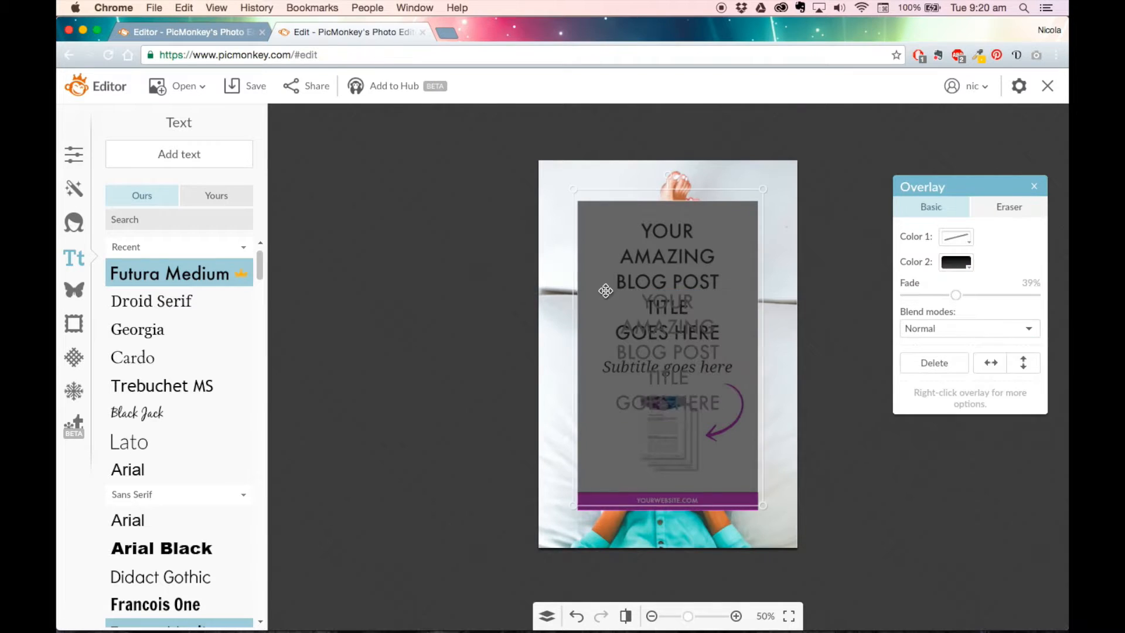
click(858, 419)
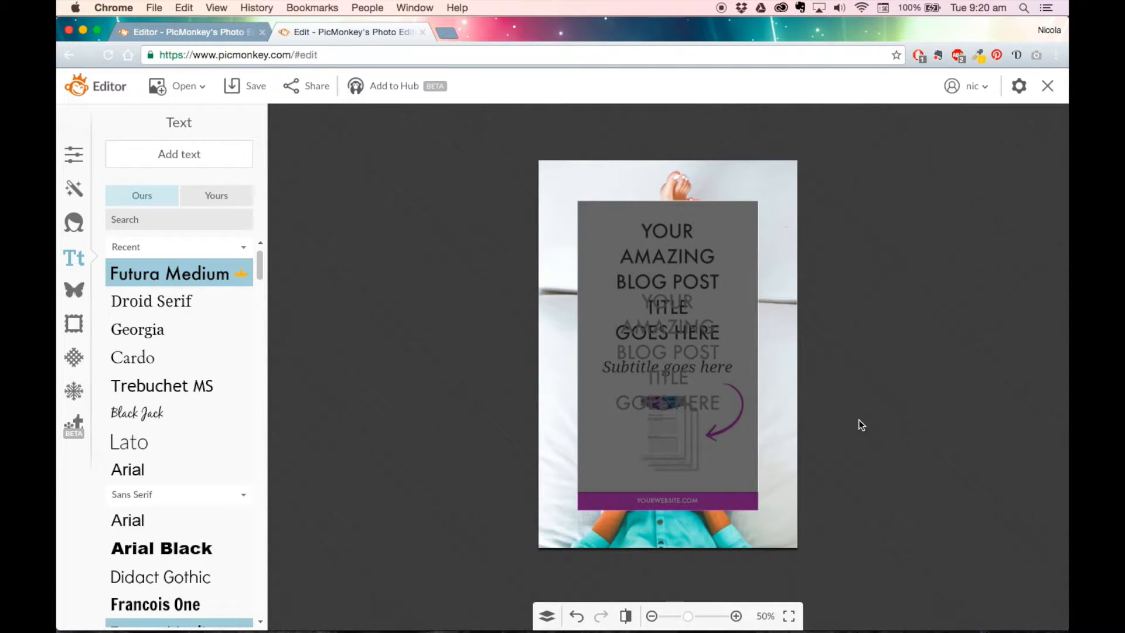
click(667, 299)
drag(666, 300, 665, 262)
key(super+z)
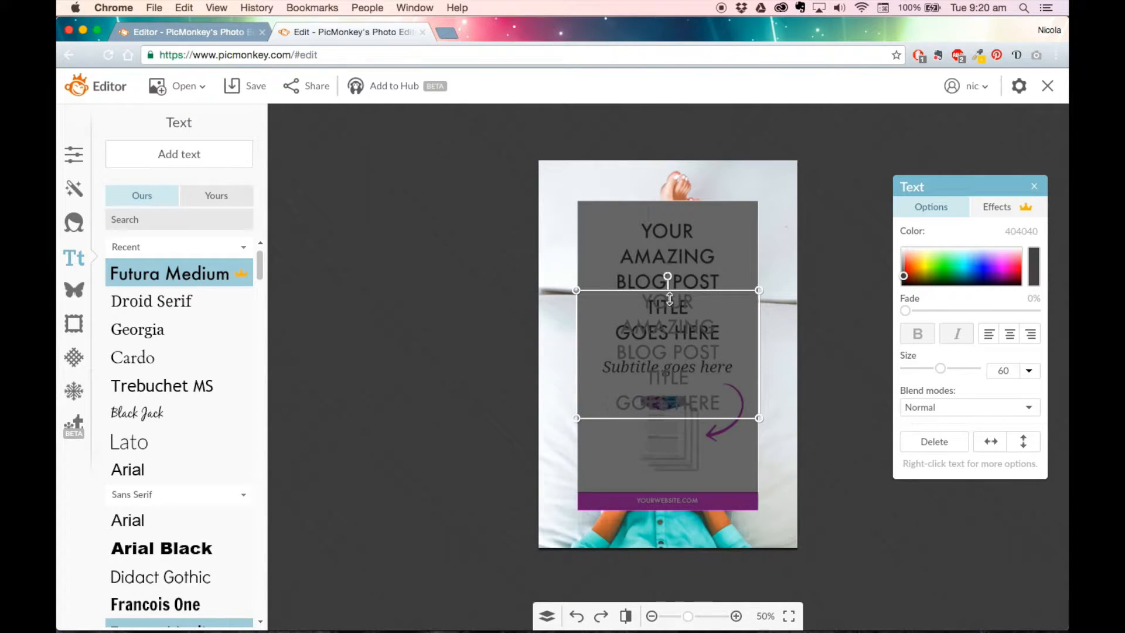
drag(669, 289, 669, 242)
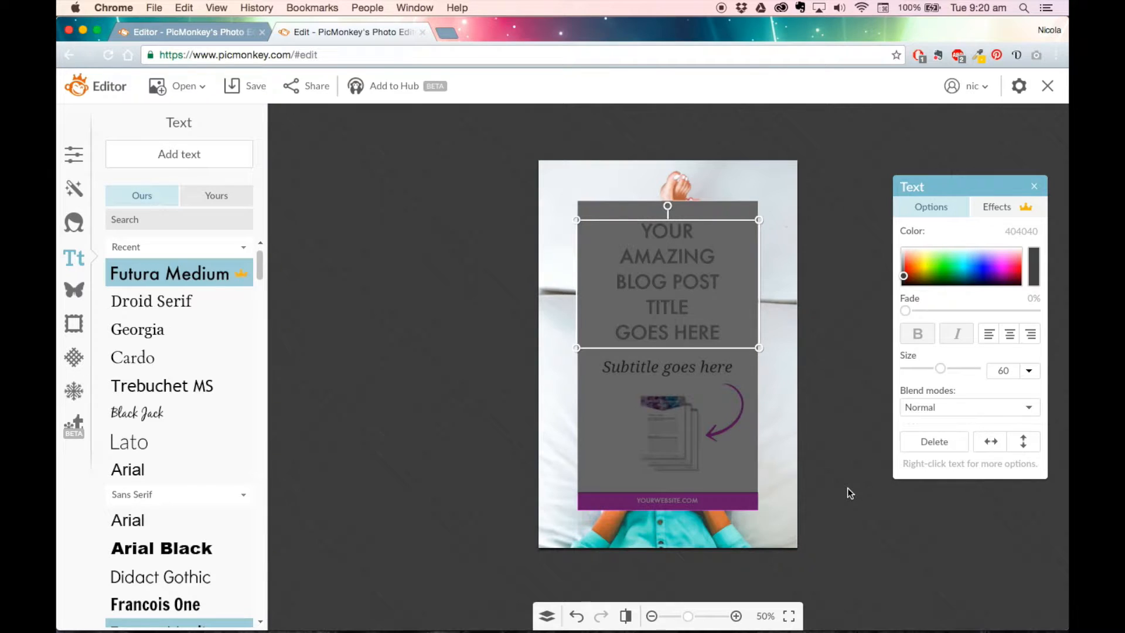
Duplicate the title text, move the copy down over the subtitle and worksheet area, and show the layers list.
right_click(686, 332)
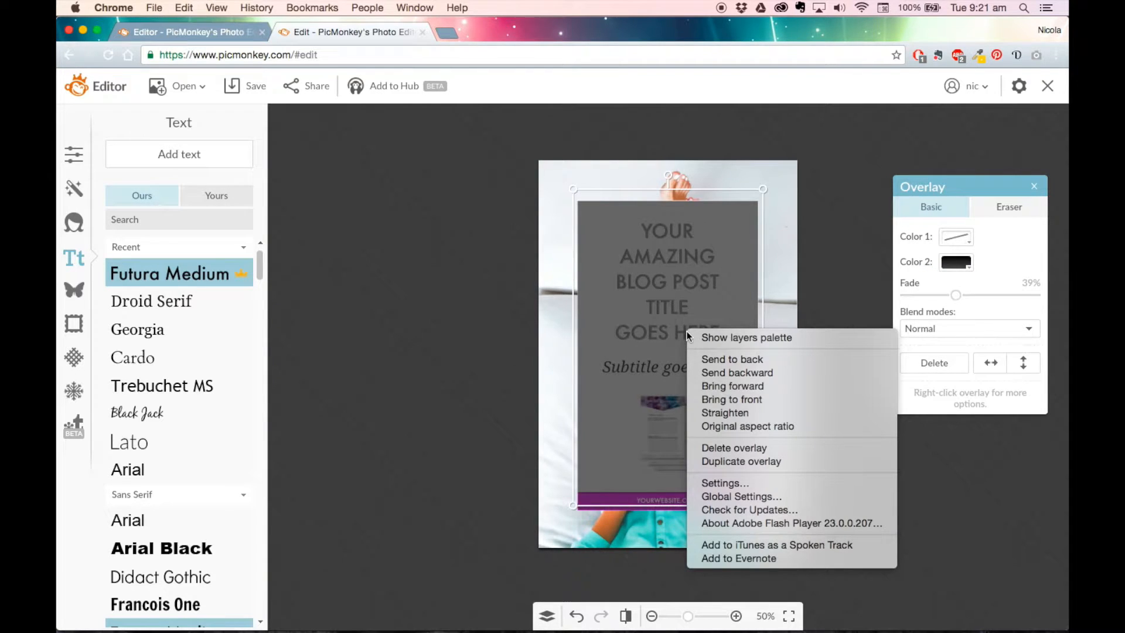
click(399, 355)
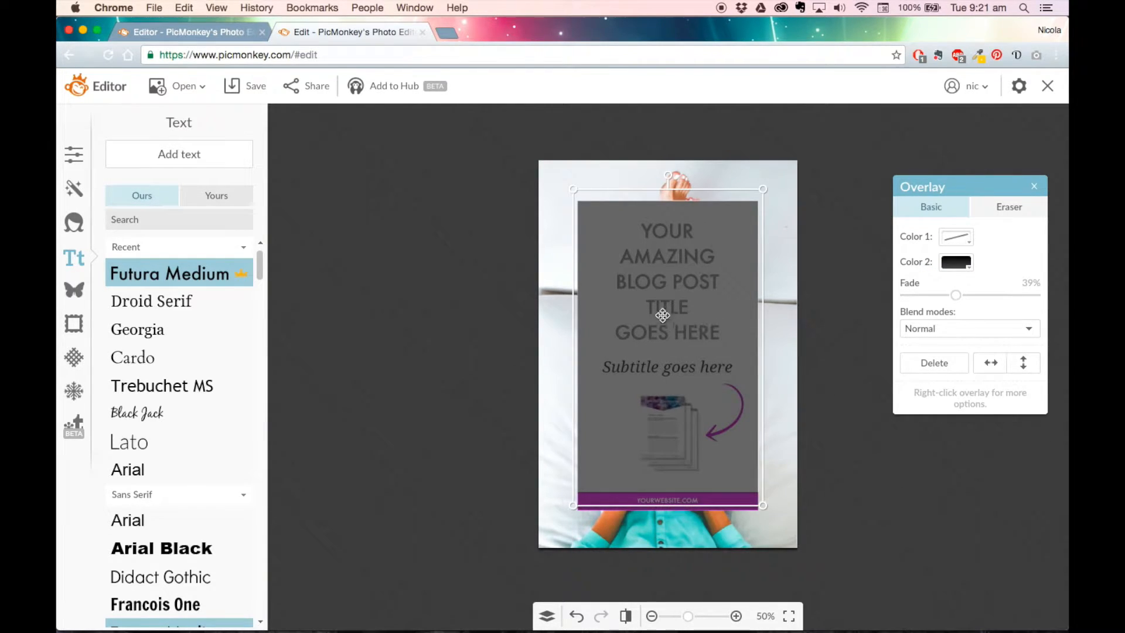
right_click(662, 286)
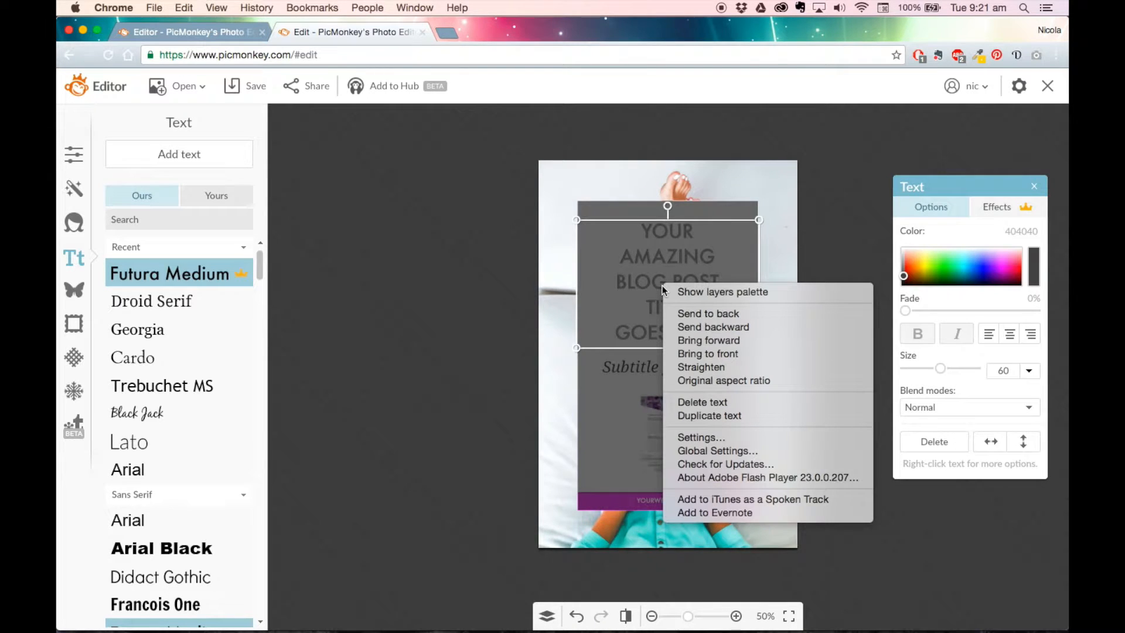
click(721, 413)
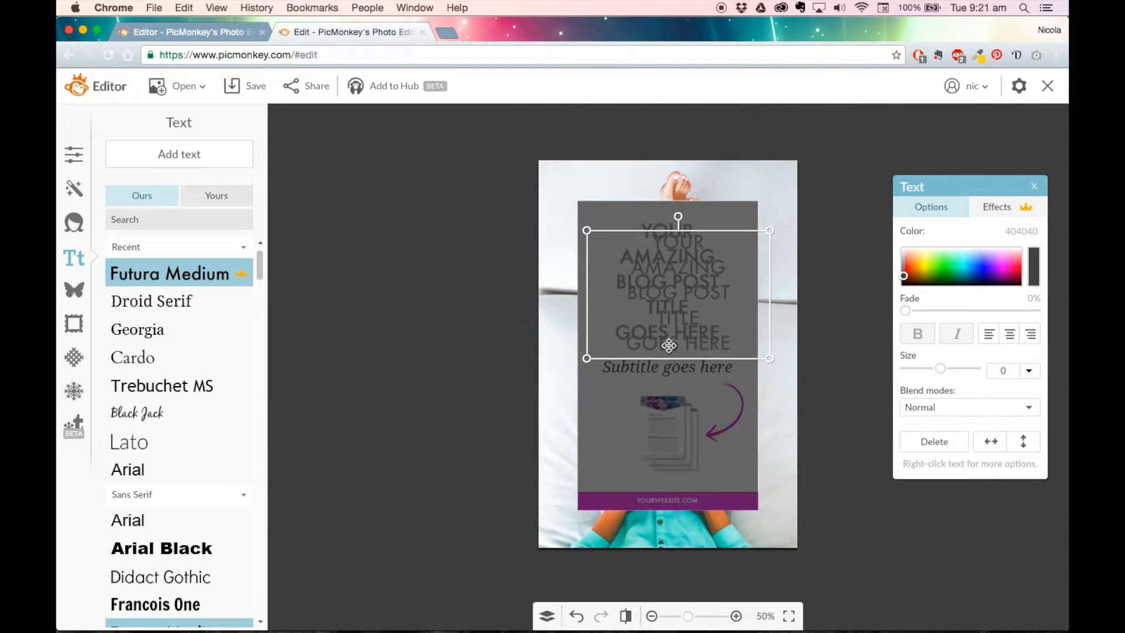
drag(675, 338, 661, 459)
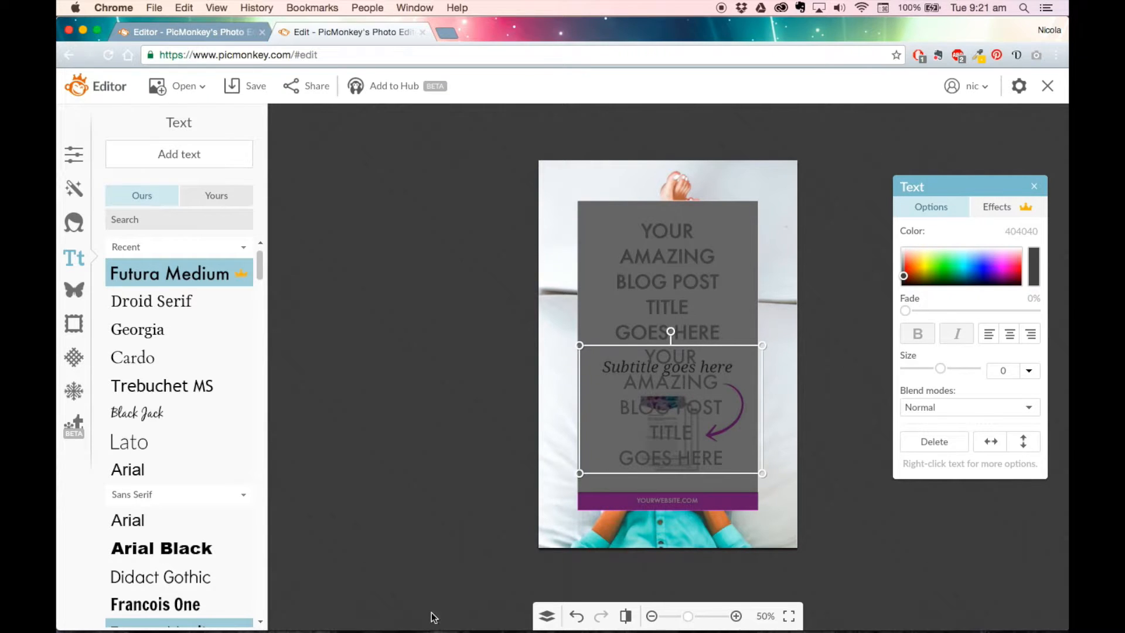
click(547, 616)
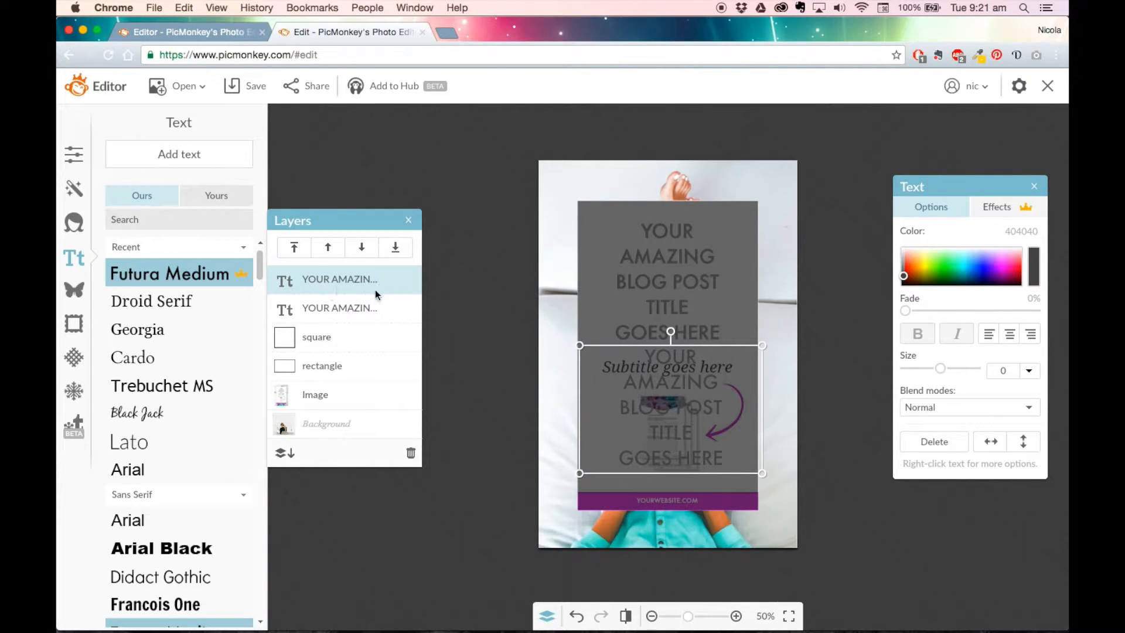
Replace all the wording in the lower copy of the title with "Subtitle goes here".
click(717, 460)
drag(724, 458, 590, 351)
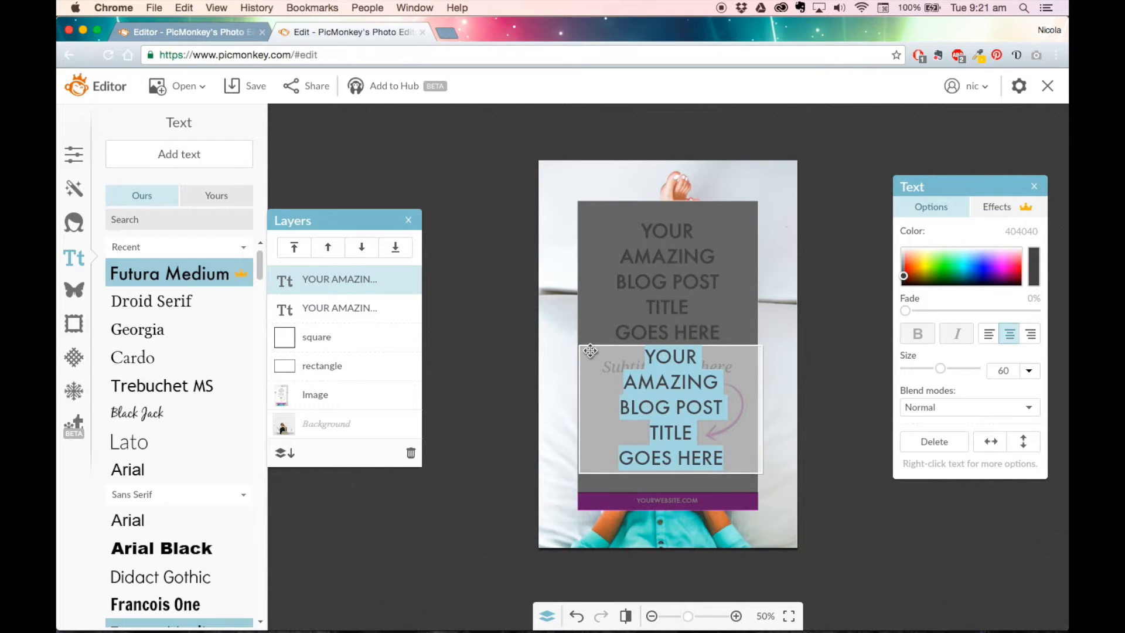
text(Subtitle)
text(goes here)
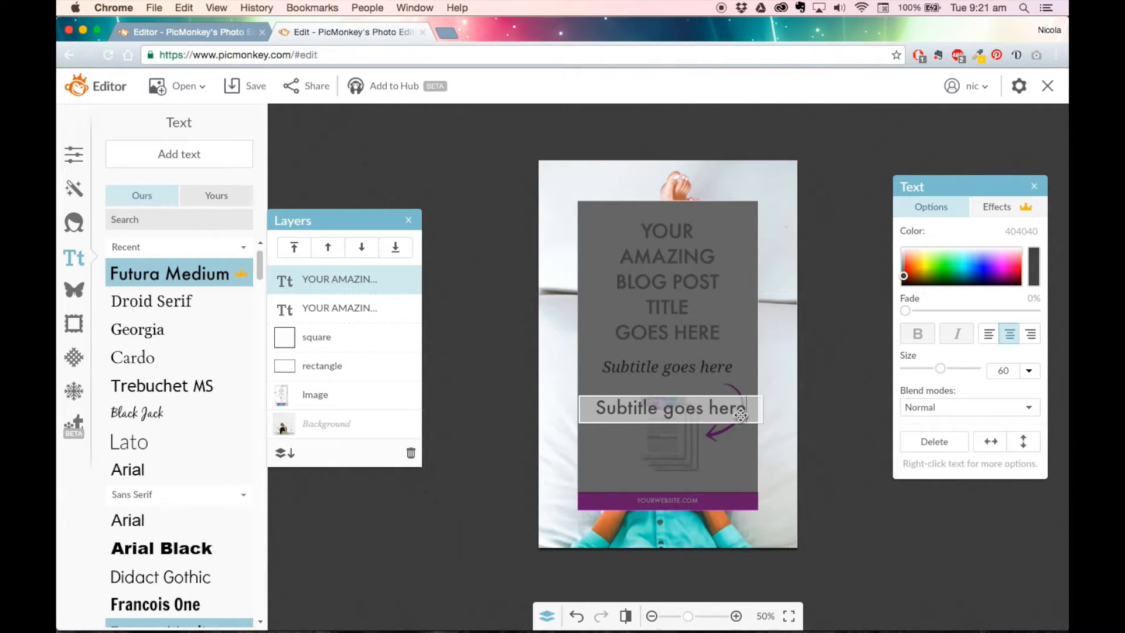
Format the new subtitle text in Droid Serif italic at size 45.
drag(751, 408, 588, 410)
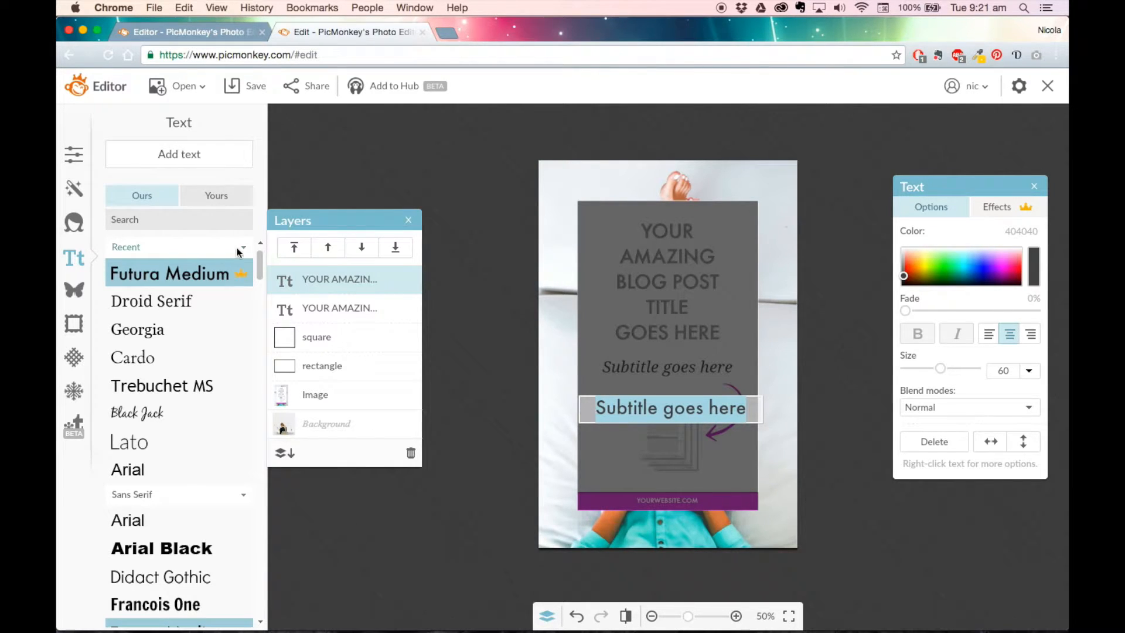
click(174, 303)
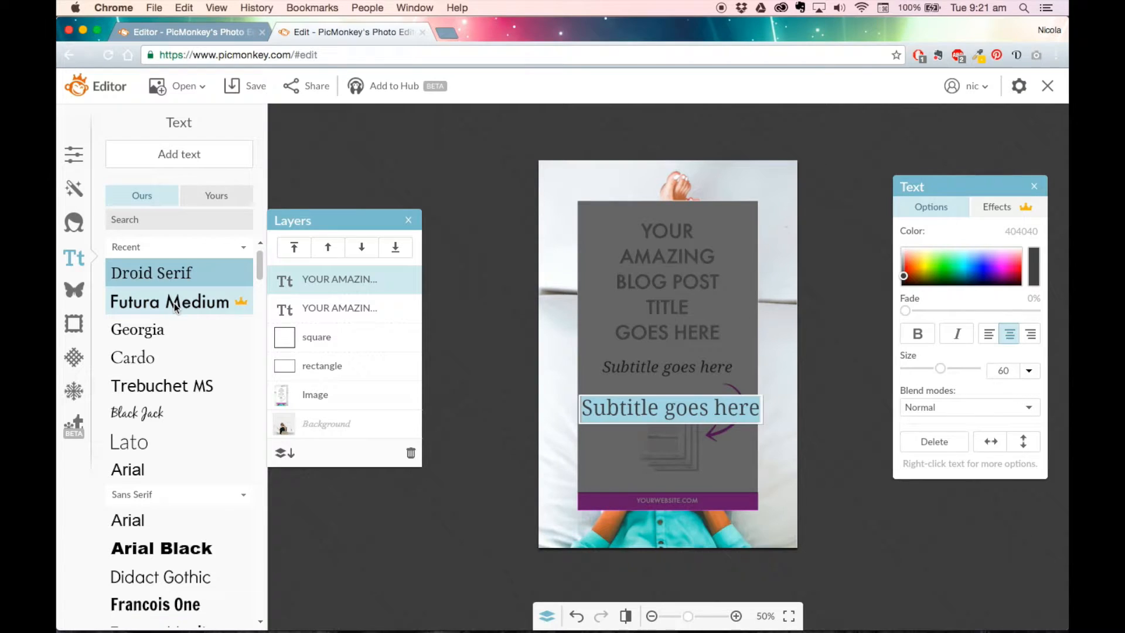
click(958, 336)
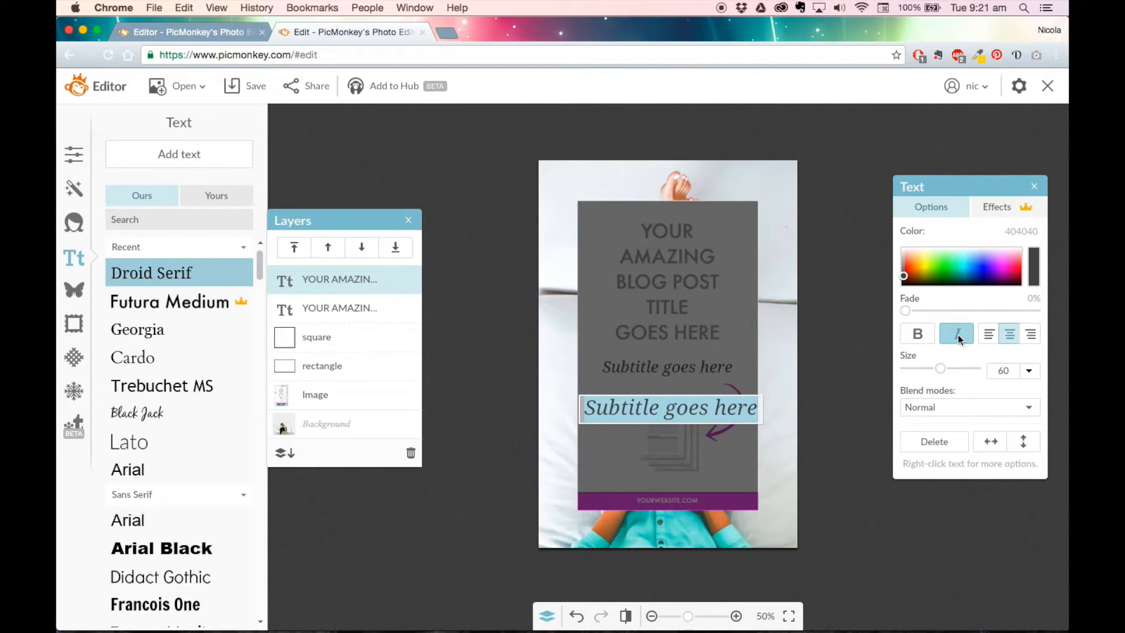
double_click(1007, 370)
text(45)
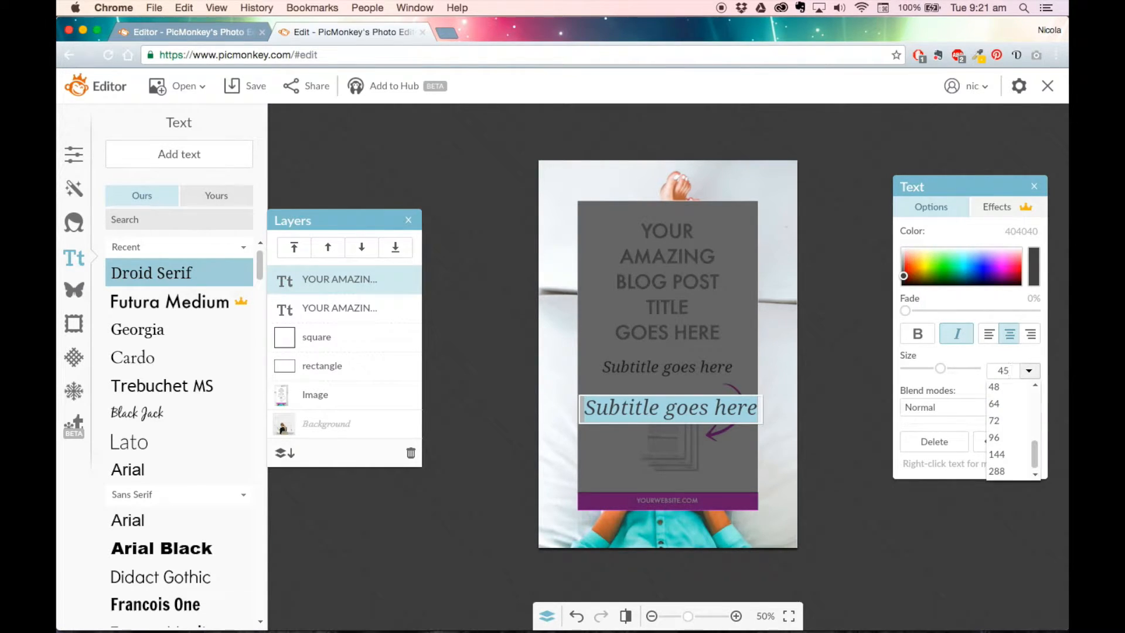
key(Return)
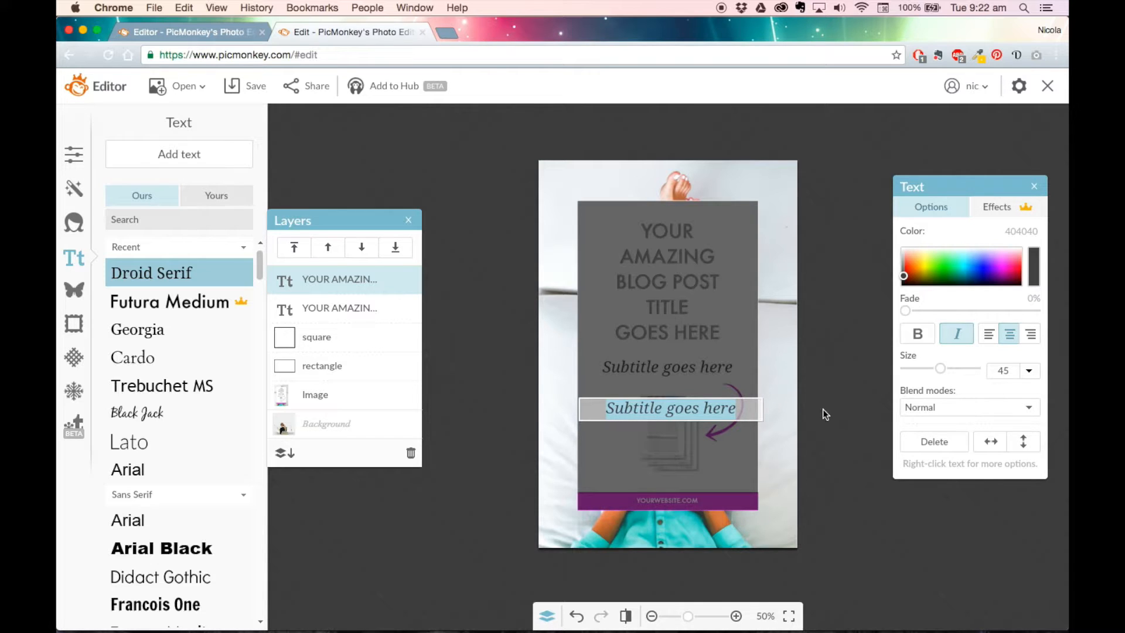
Move the subtitle text up so it sits exactly over the template's subtitle, then deselect it.
click(733, 420)
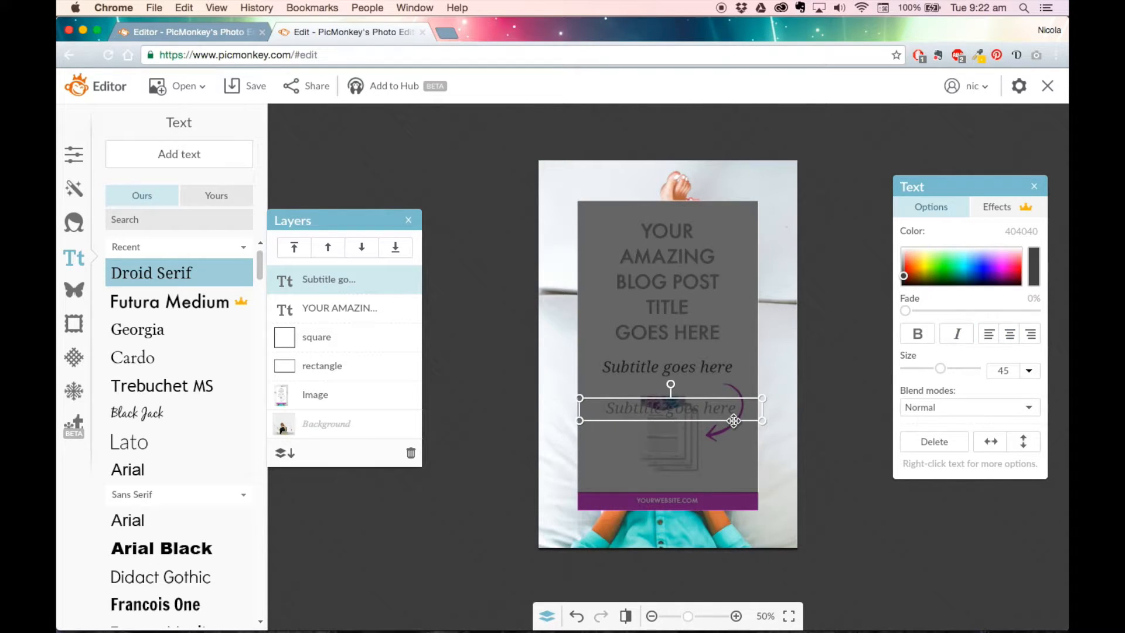
double_click(731, 405)
key(BackSpace)
key(super+z)
drag(701, 414, 697, 377)
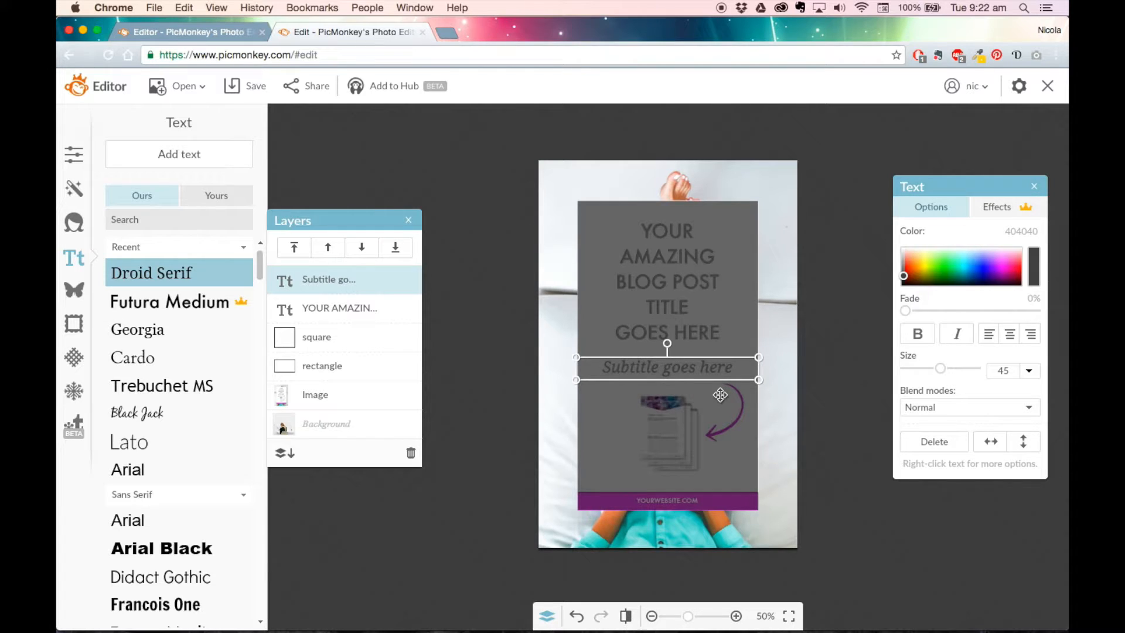
click(831, 441)
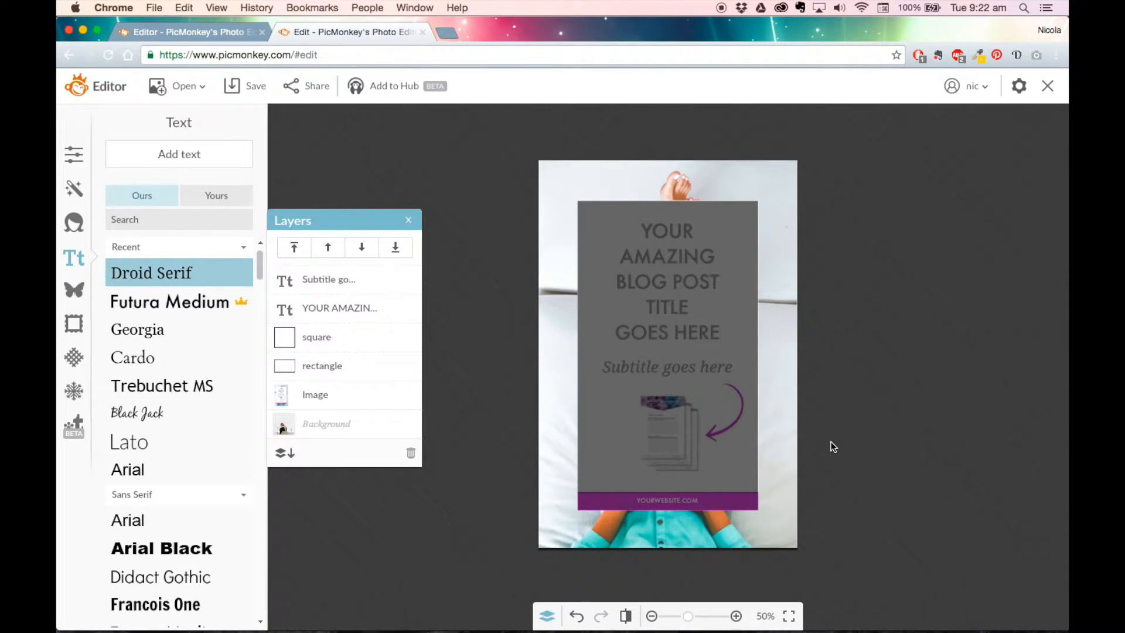
Duplicate the title text again and move the copy down over the purple bar at the template's base.
right_click(665, 334)
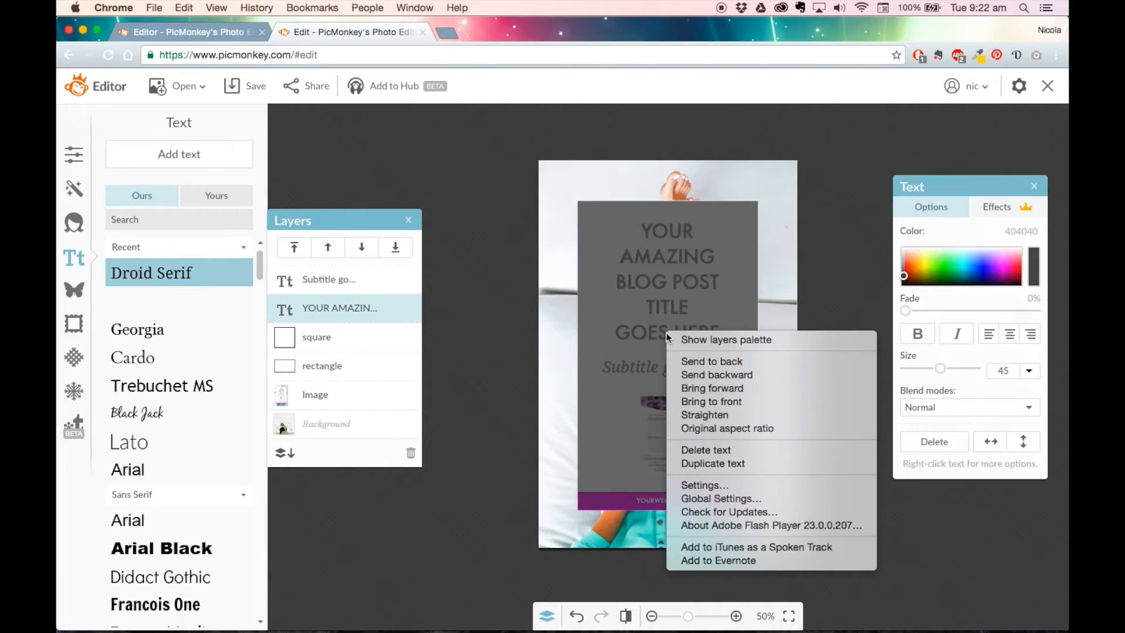
click(715, 463)
drag(660, 346, 660, 551)
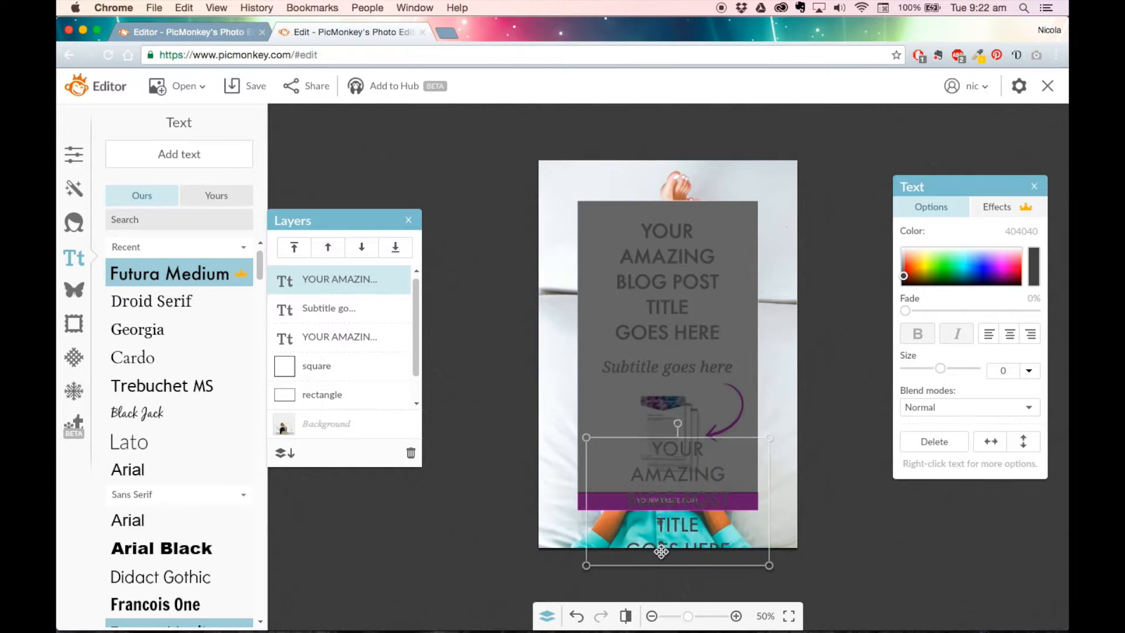
Replace the text of the new title copy over the purple bar with YOURWEBSITE.COM.
double_click(724, 545)
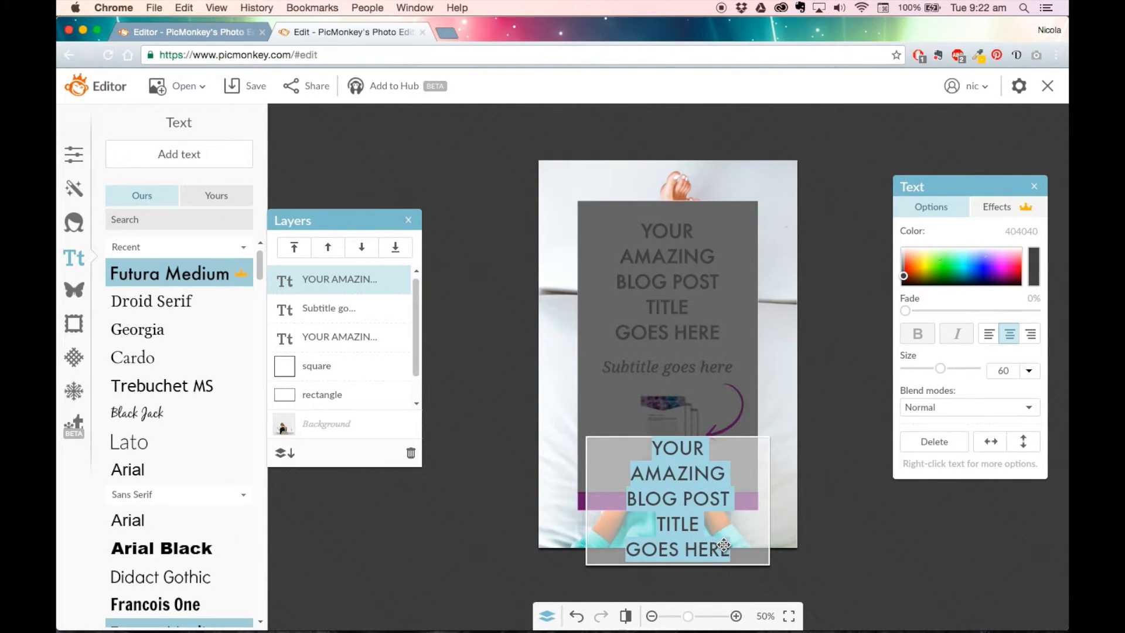
text(yo)
key(BackSpace)
key(BackSpace)
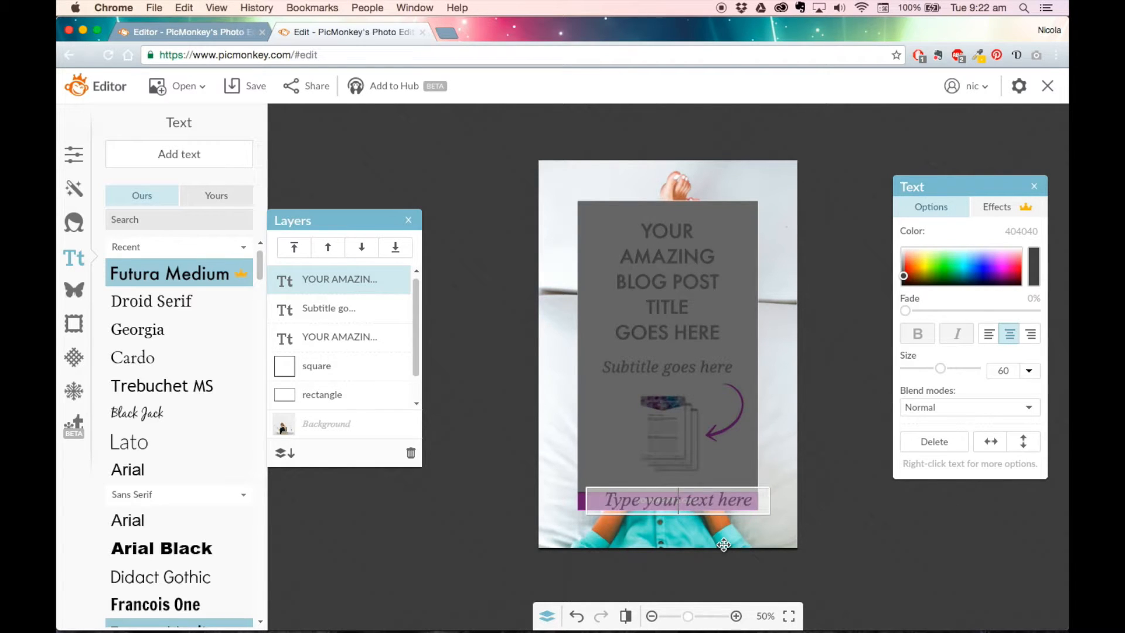
text(YOURWEBSITE.COM)
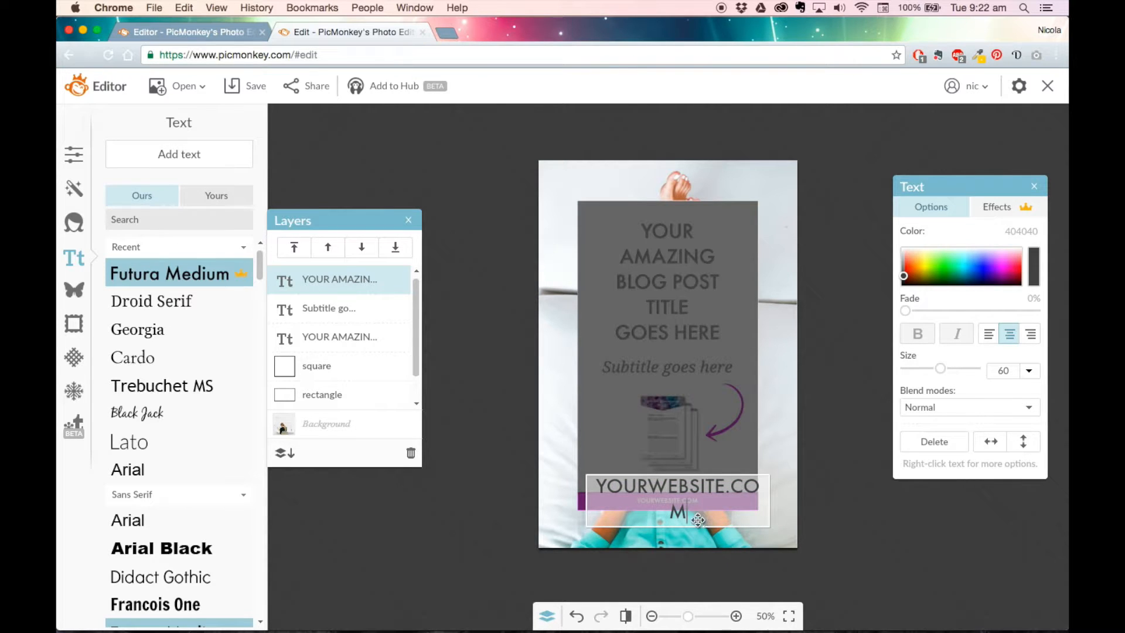
Set the website text's size to 20 and colour it white (ffffff).
drag(702, 519, 594, 477)
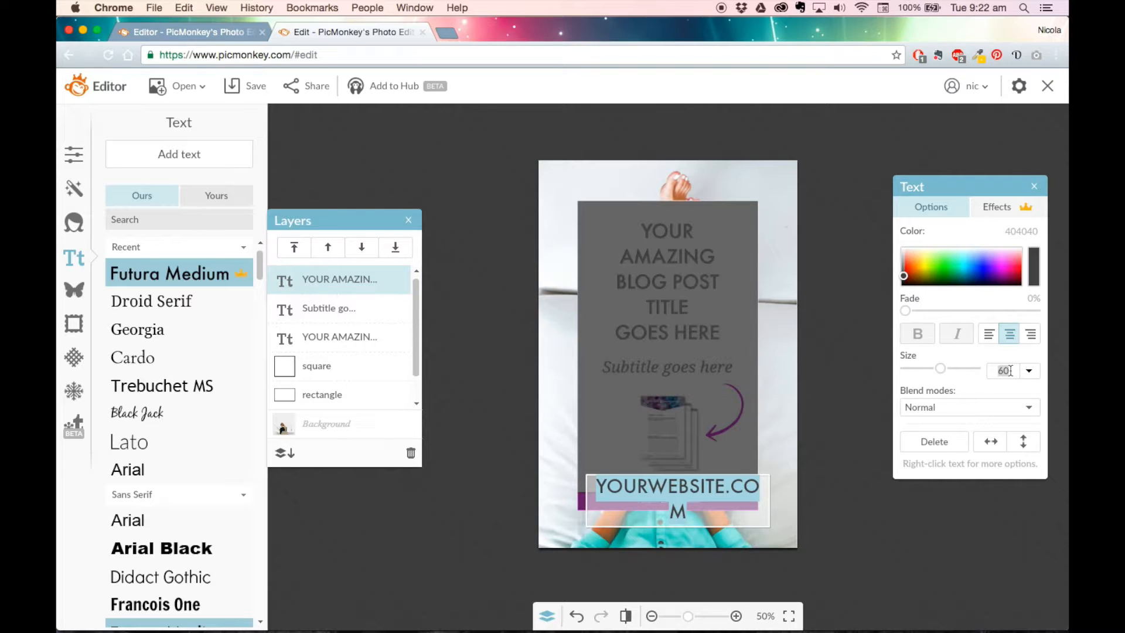
text(20)
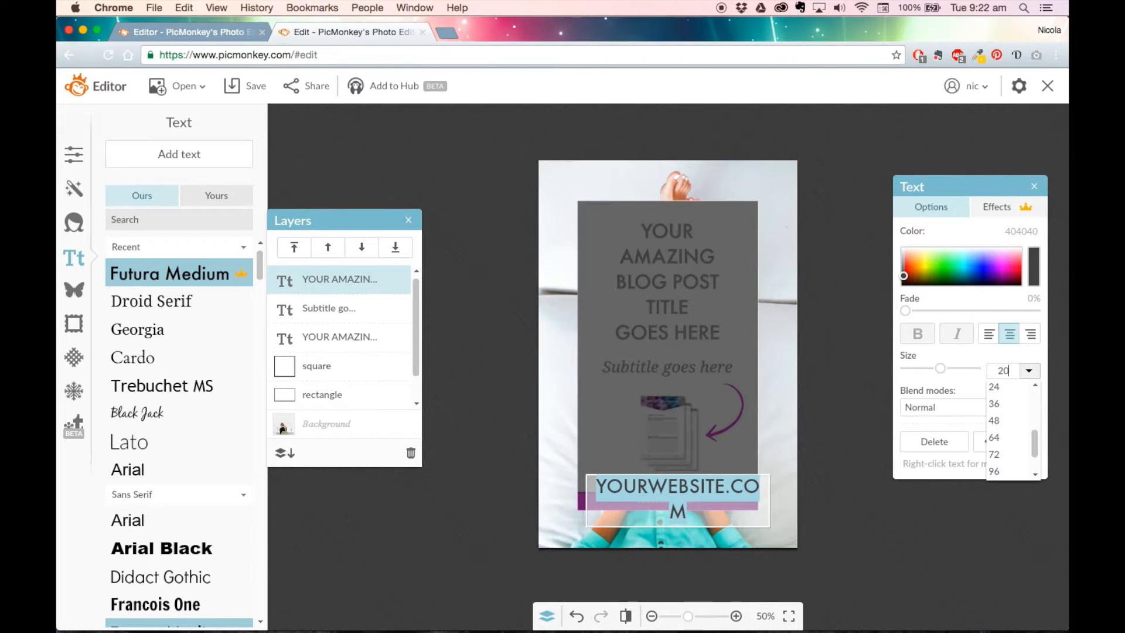
key(Return)
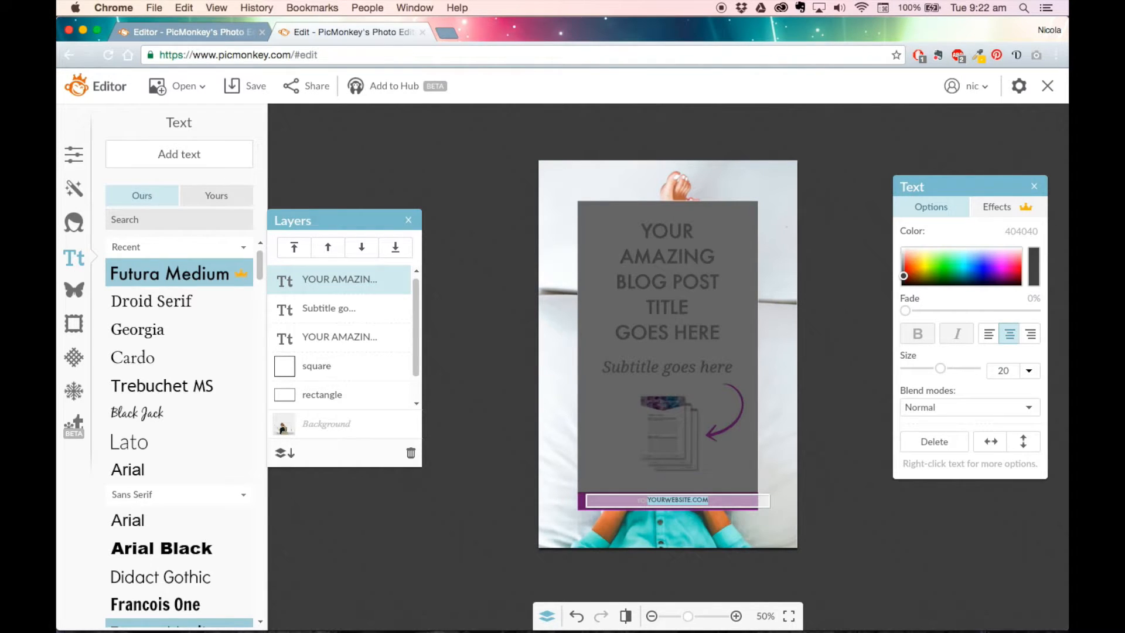
click(903, 272)
drag(891, 252, 883, 231)
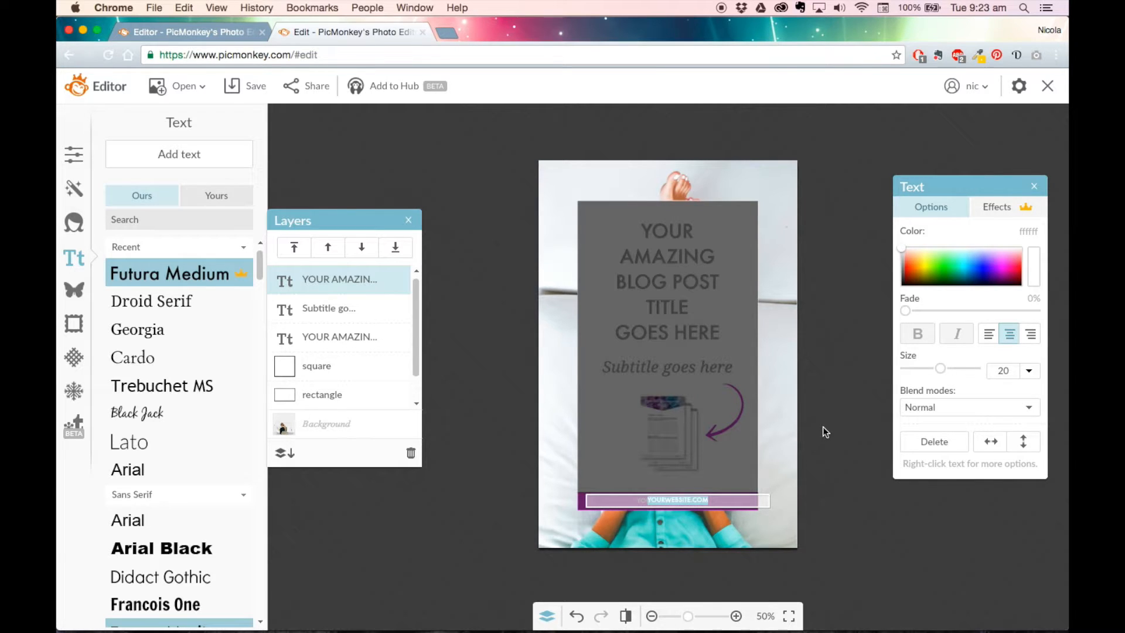
click(835, 498)
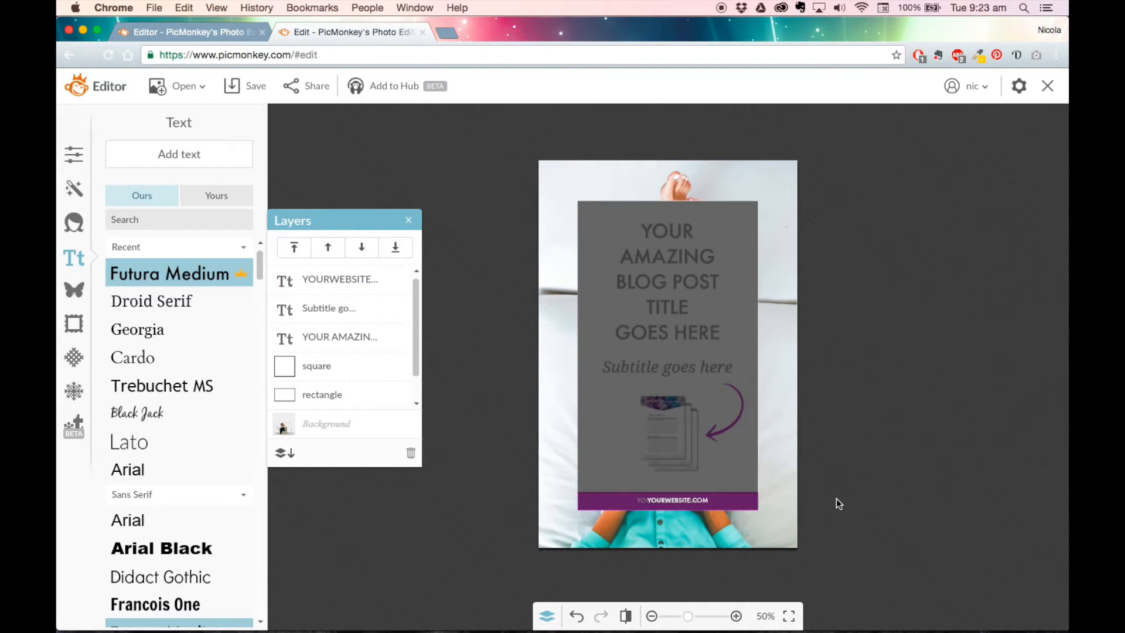
Select the YOURWEBSITE.COM text layer and align it over the template's website address in the purple bar.
click(686, 499)
click(966, 542)
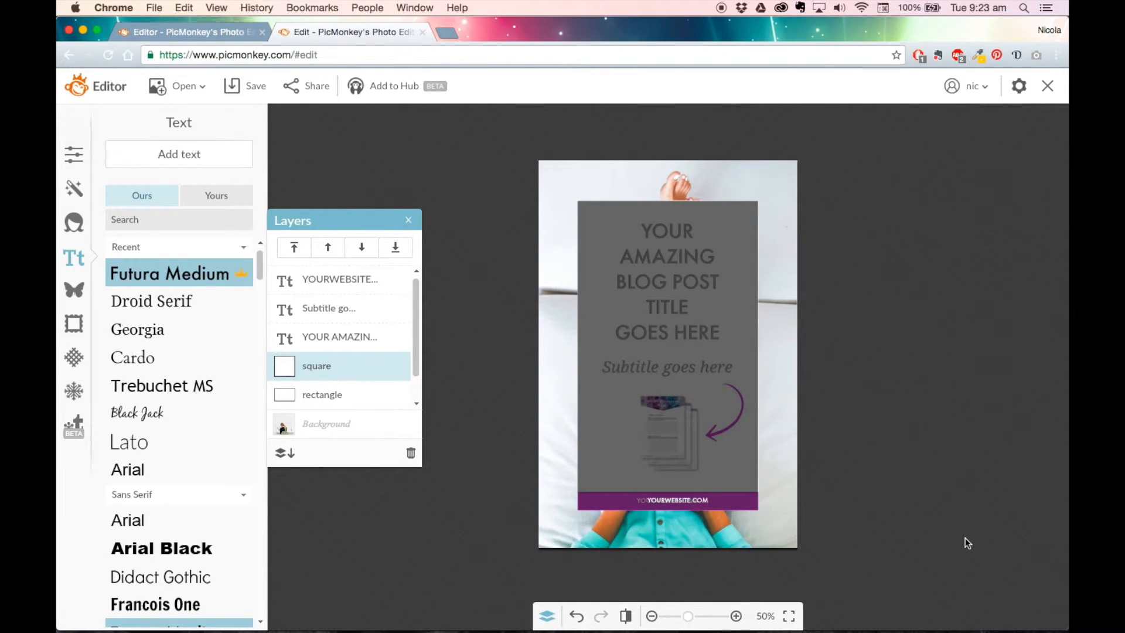
click(326, 282)
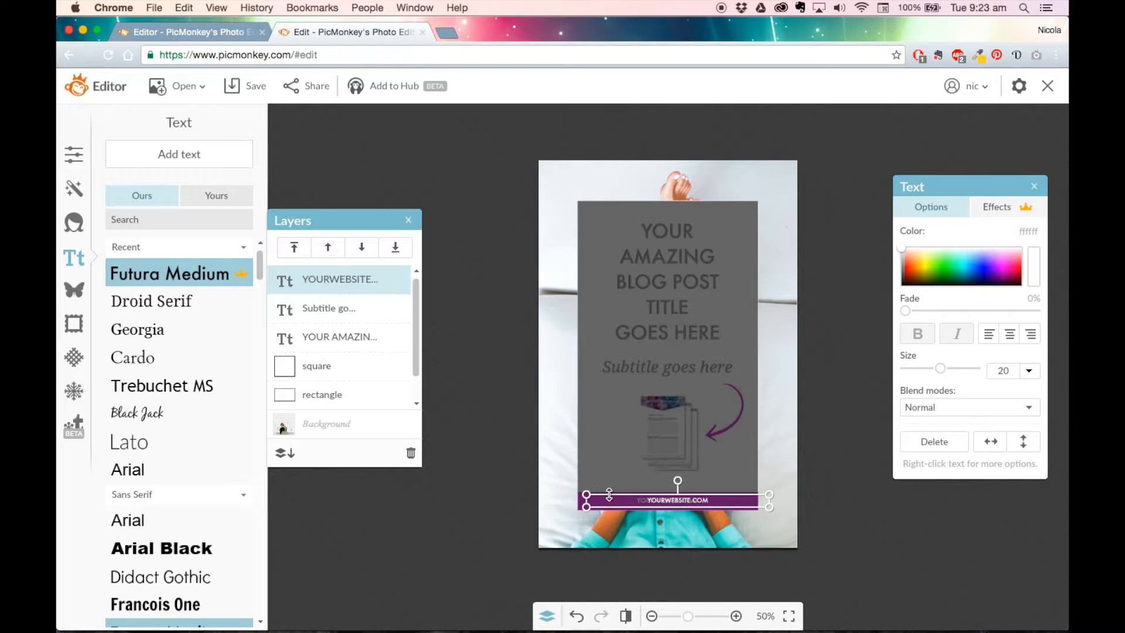
drag(609, 497, 600, 497)
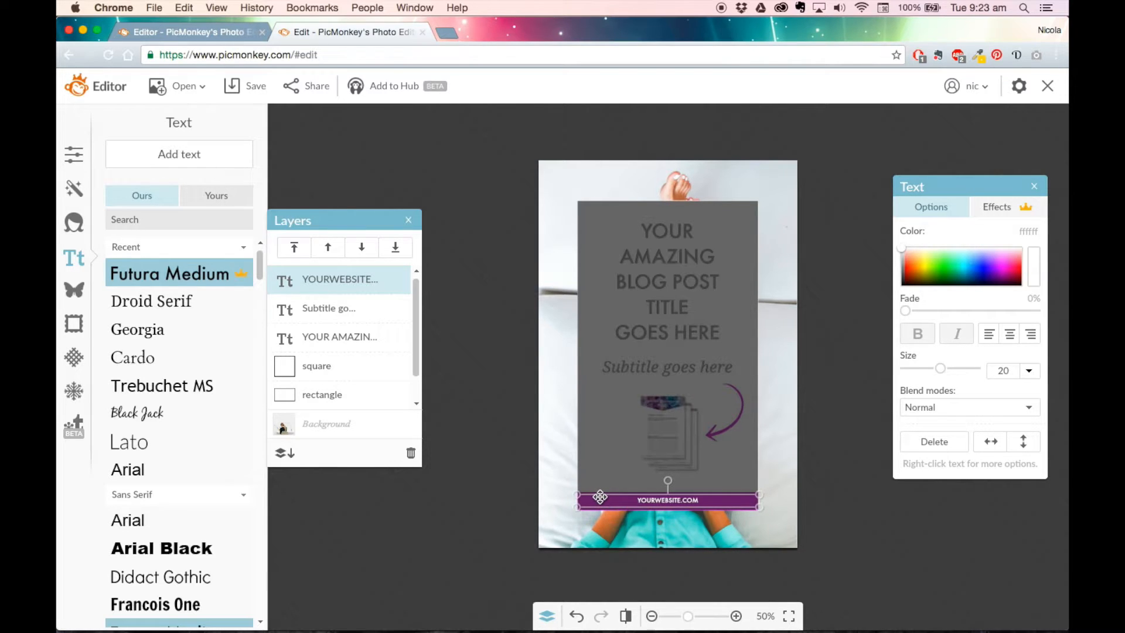
double_click(600, 497)
click(599, 496)
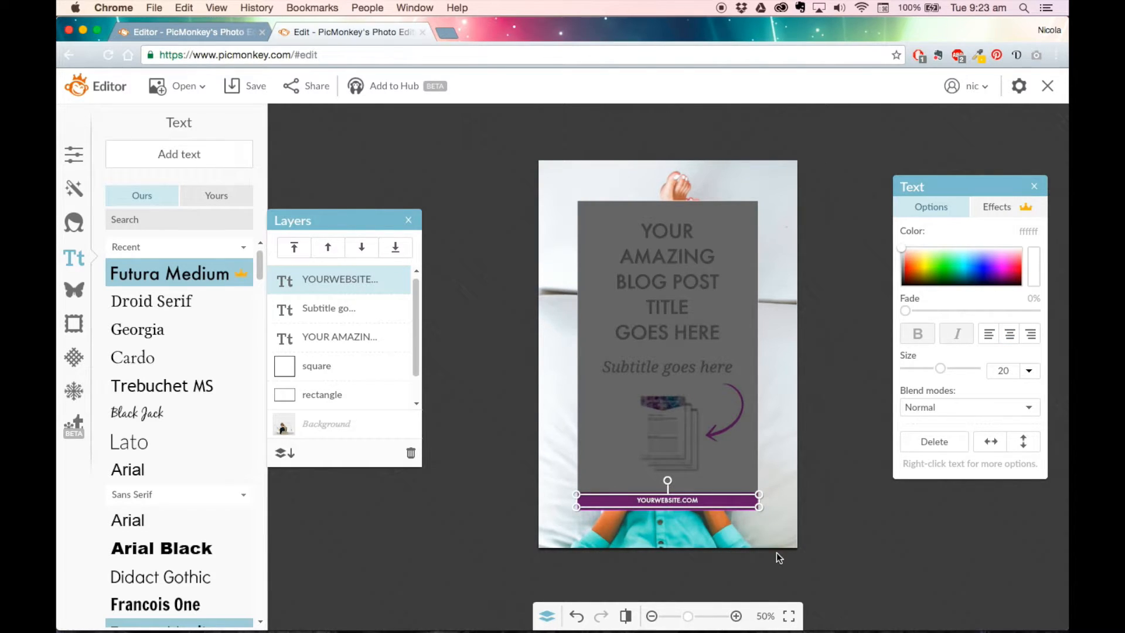
click(874, 553)
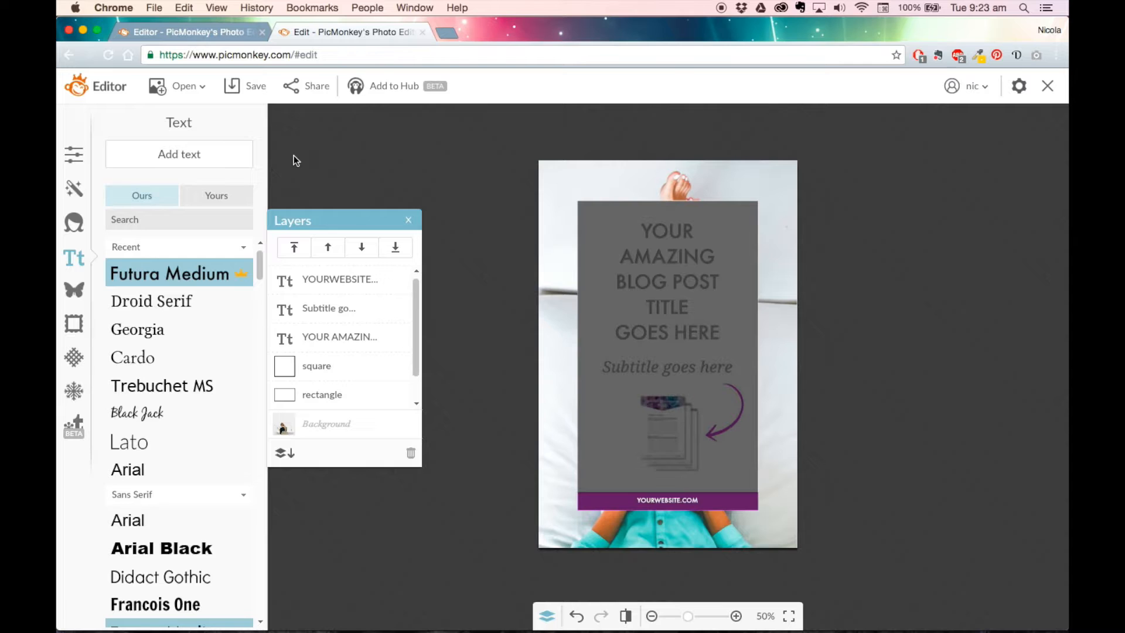
Add the image file Naming Your Brand Worksheet pg3.png to the design as an overlay.
click(72, 291)
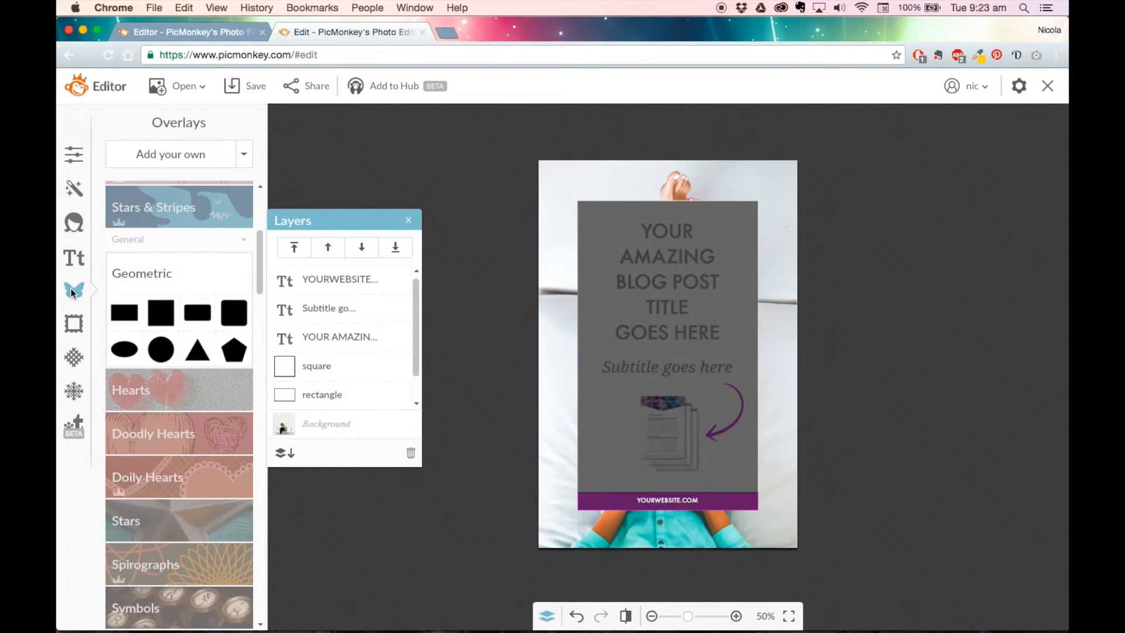
click(150, 157)
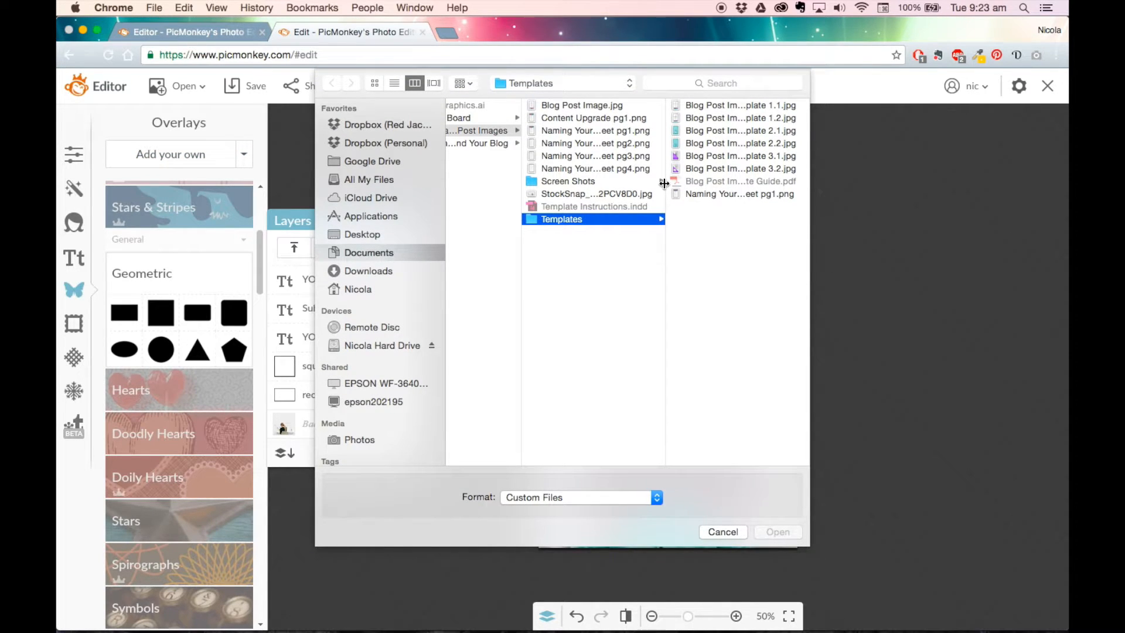
click(628, 156)
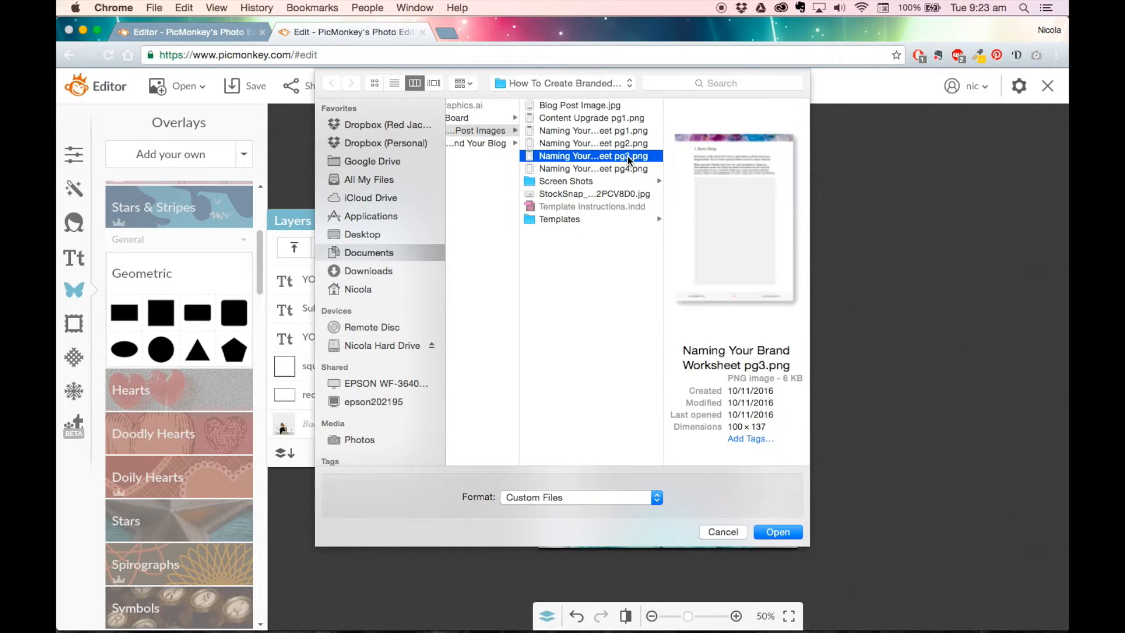
click(778, 532)
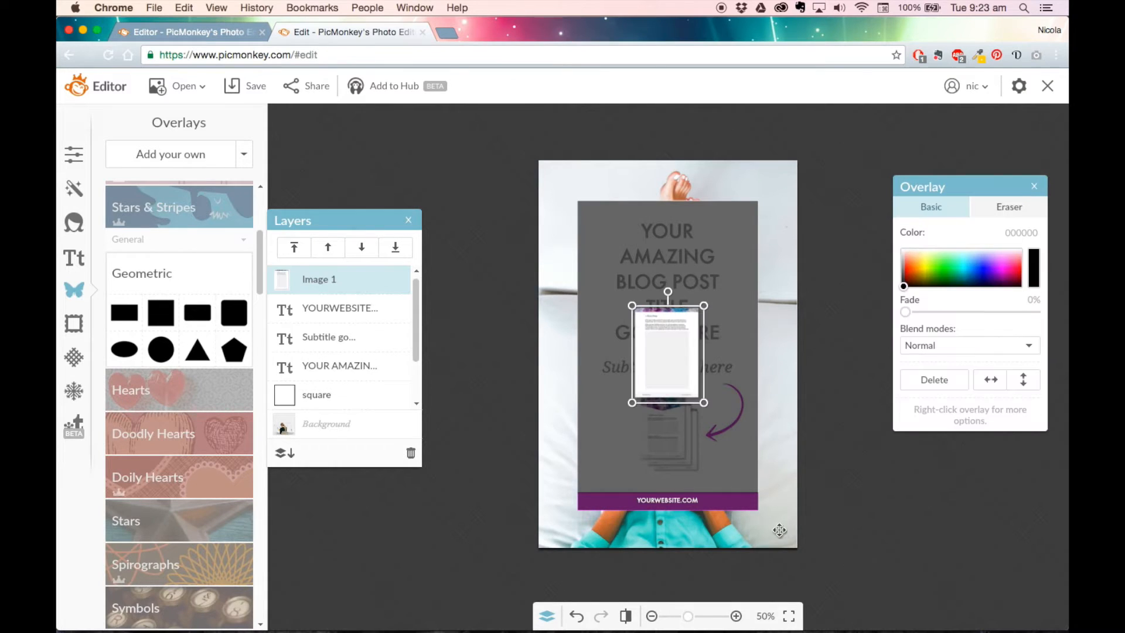
Move the pg3 worksheet overlay over the template's rearmost worksheet page and shrink it to match that page.
click(736, 615)
click(736, 615)
click(737, 615)
drag(688, 350, 684, 572)
drag(965, 579, 969, 460)
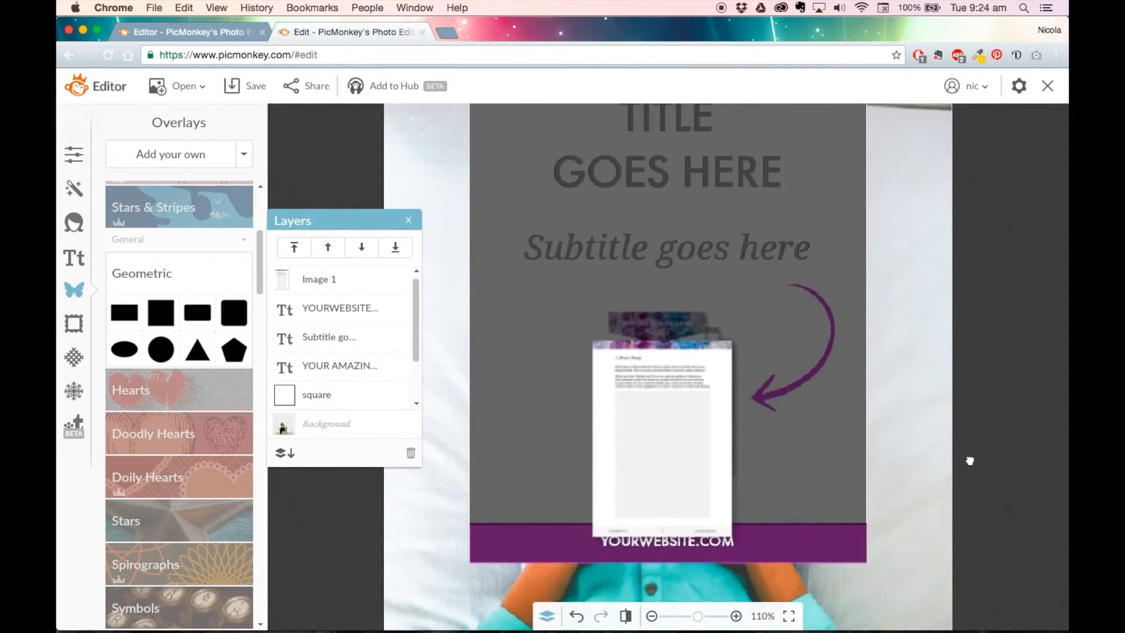
click(636, 457)
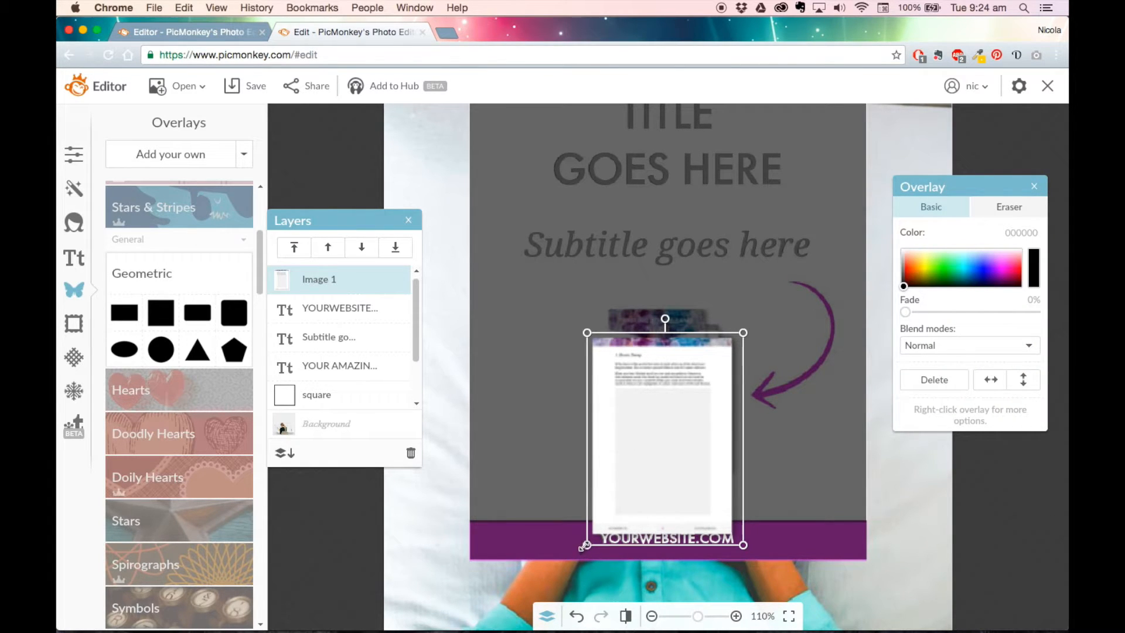
drag(586, 545, 637, 476)
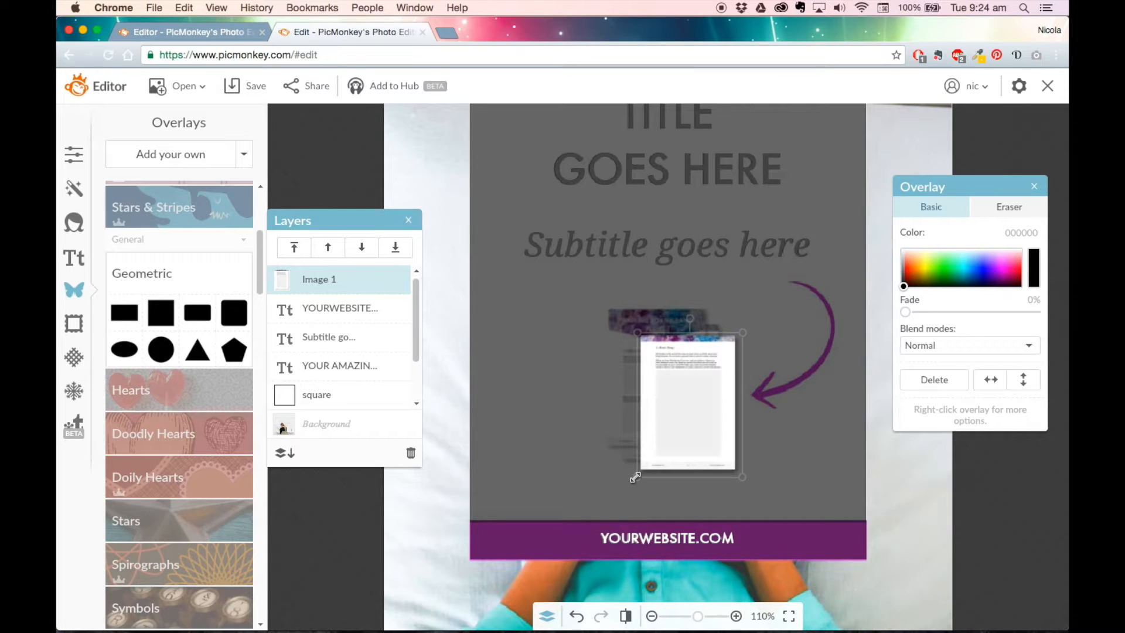
click(1037, 530)
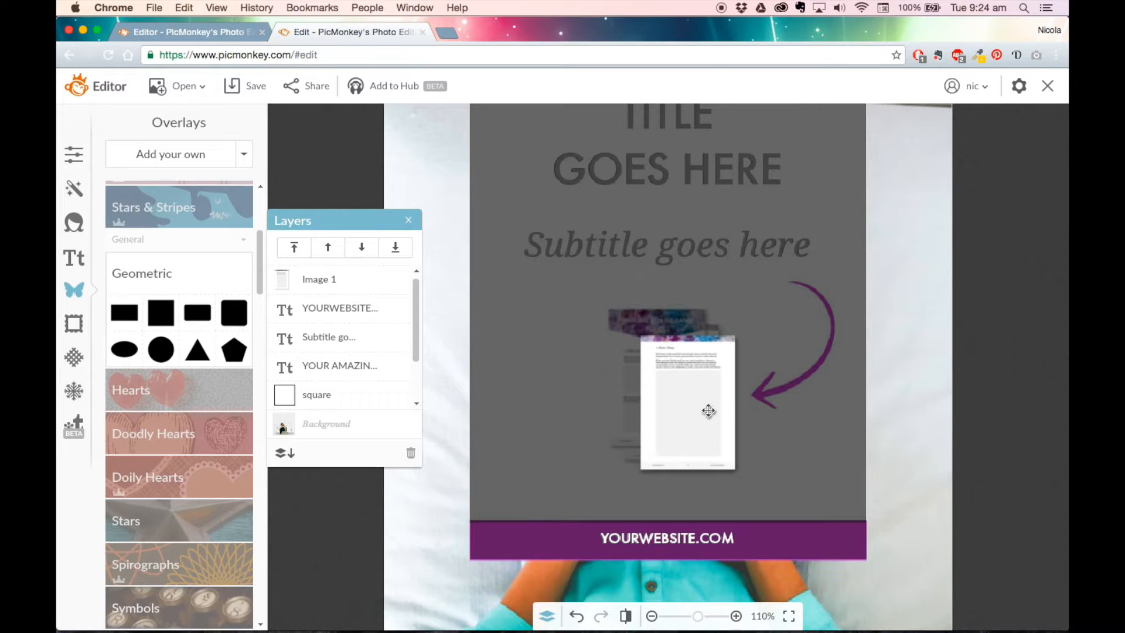
Add Naming Your Brand Worksheet pg2.png as an overlay and fit it over the template's middle worksheet page.
click(168, 155)
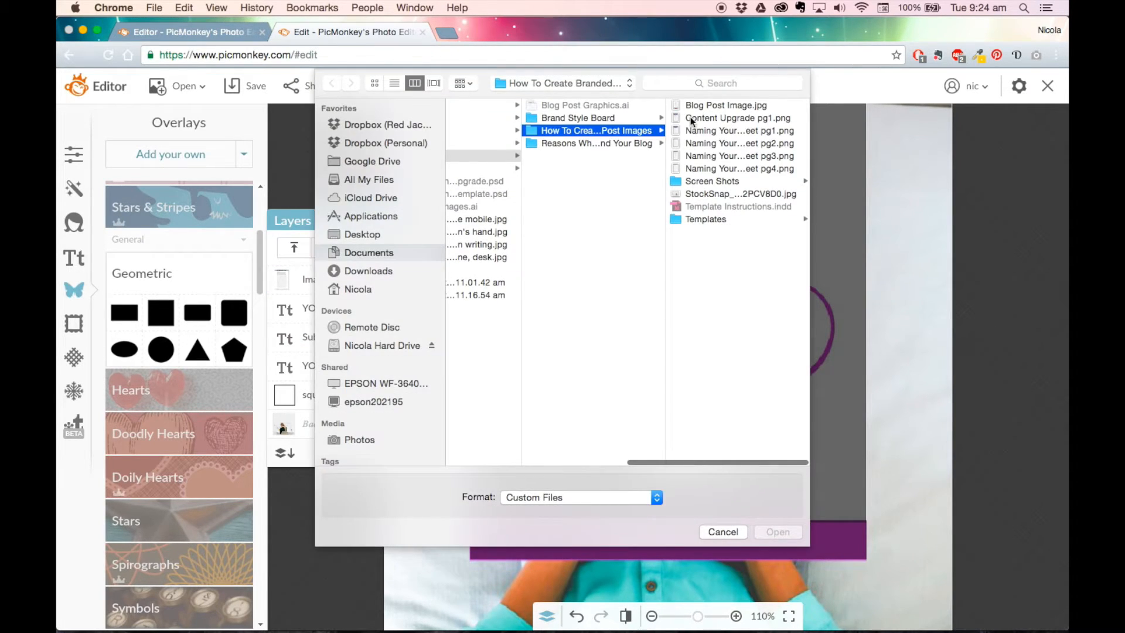
click(712, 144)
click(785, 532)
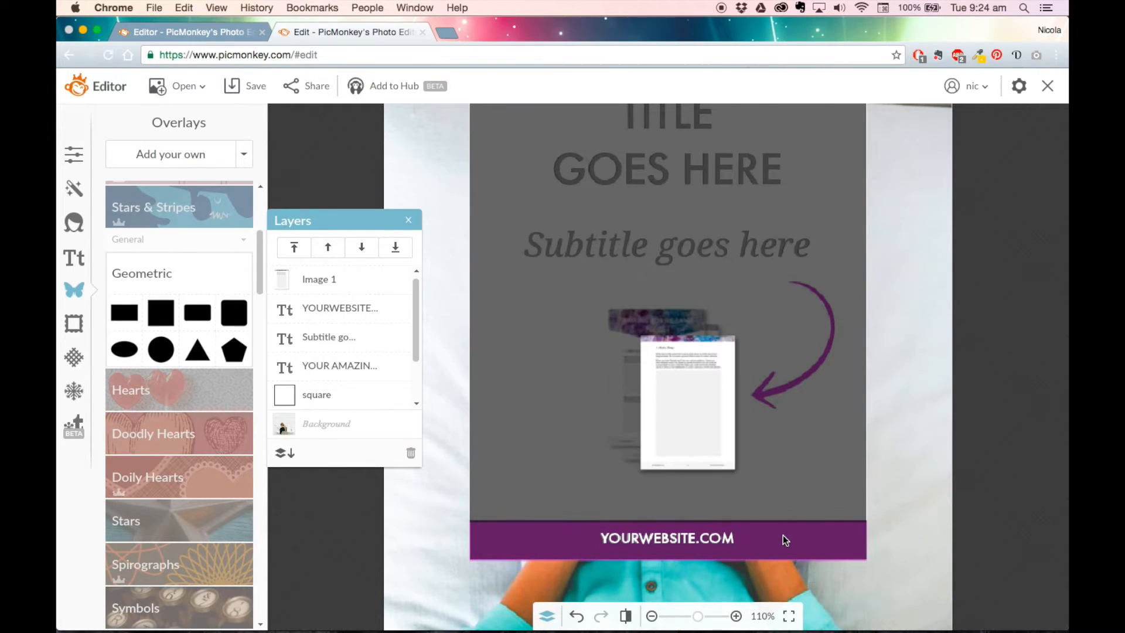
mouse_move(666, 361)
mouse_down()
mouse_move(661, 353)
mouse_move(687, 354)
mouse_up()
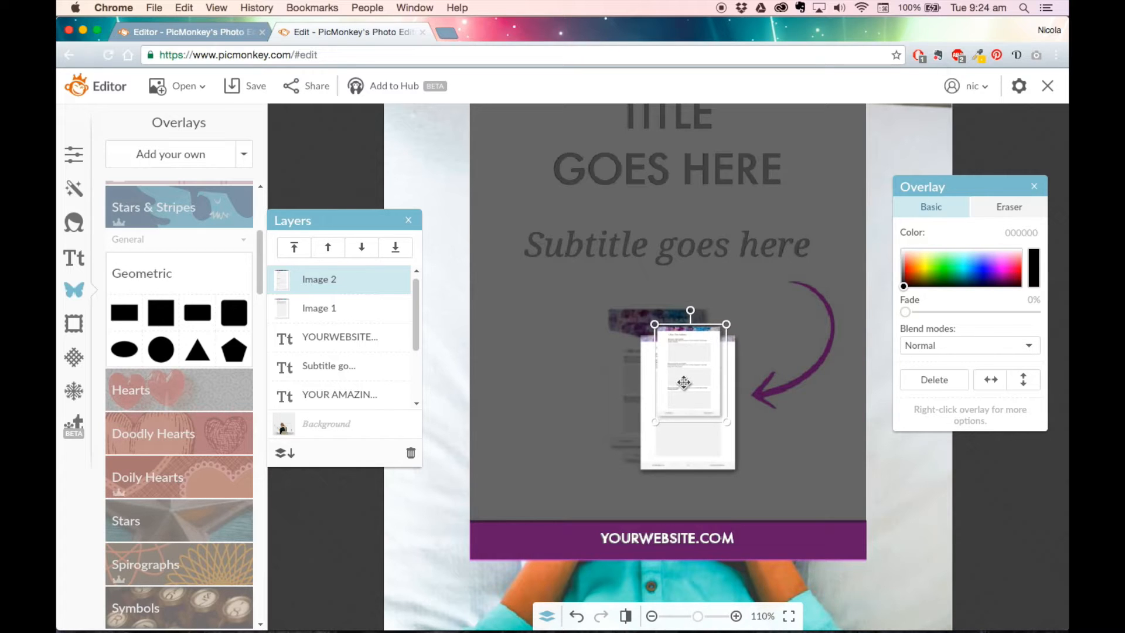
drag(655, 421, 620, 467)
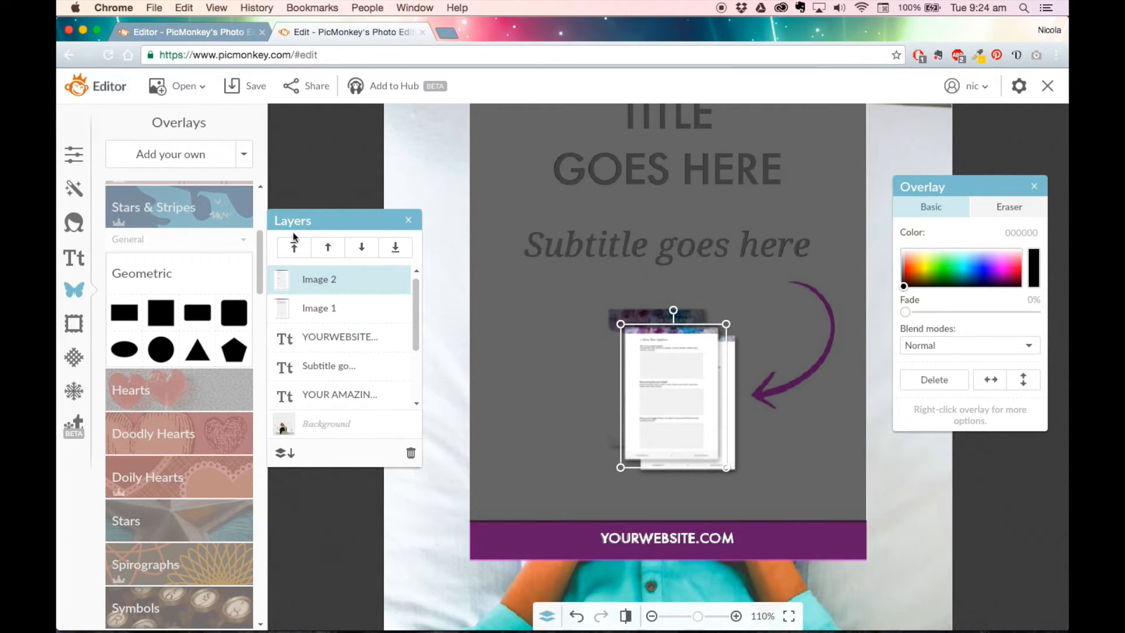
click(326, 175)
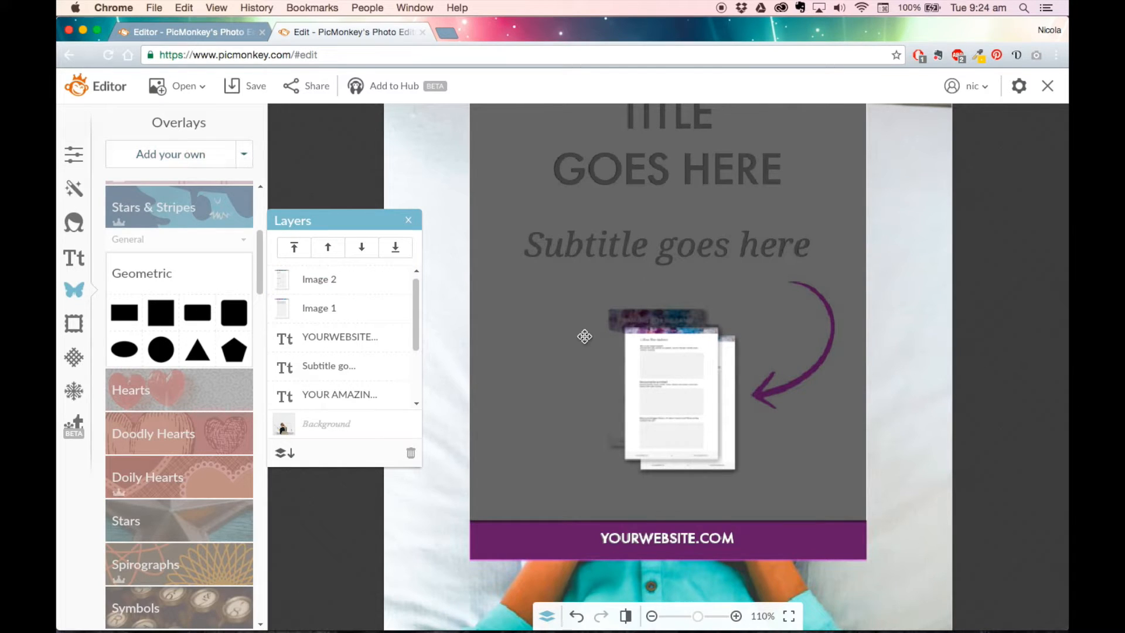
Fine-tune the pg2 worksheet overlay by nudging it slightly up and to the right and enlarging it a little.
click(688, 373)
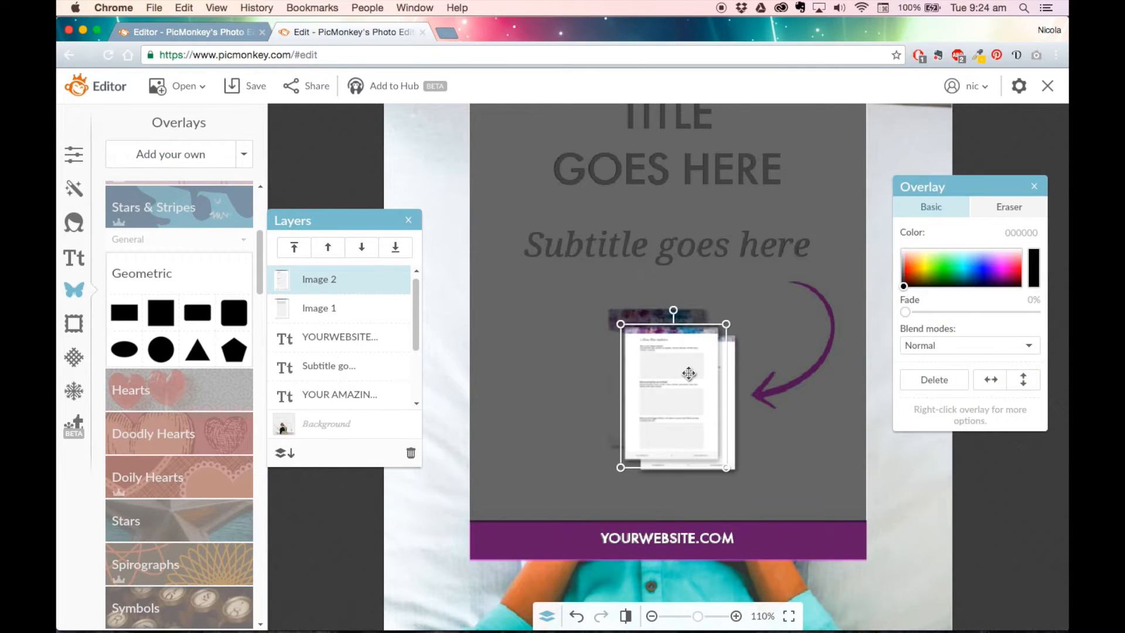
key(Up)
key(Right)
key(Right)
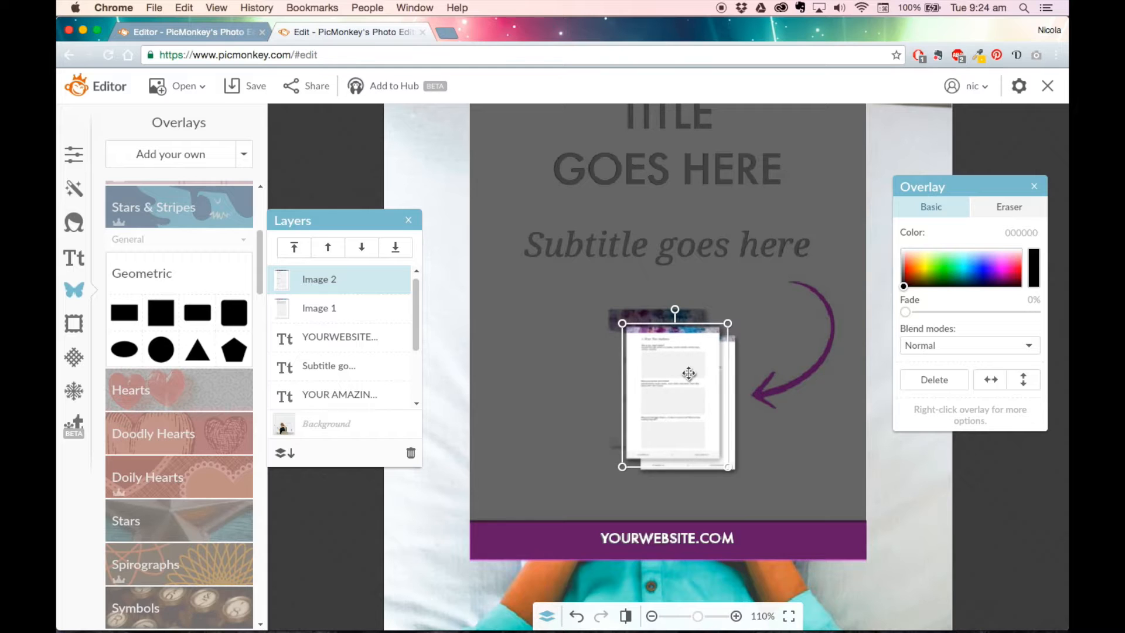
click(991, 554)
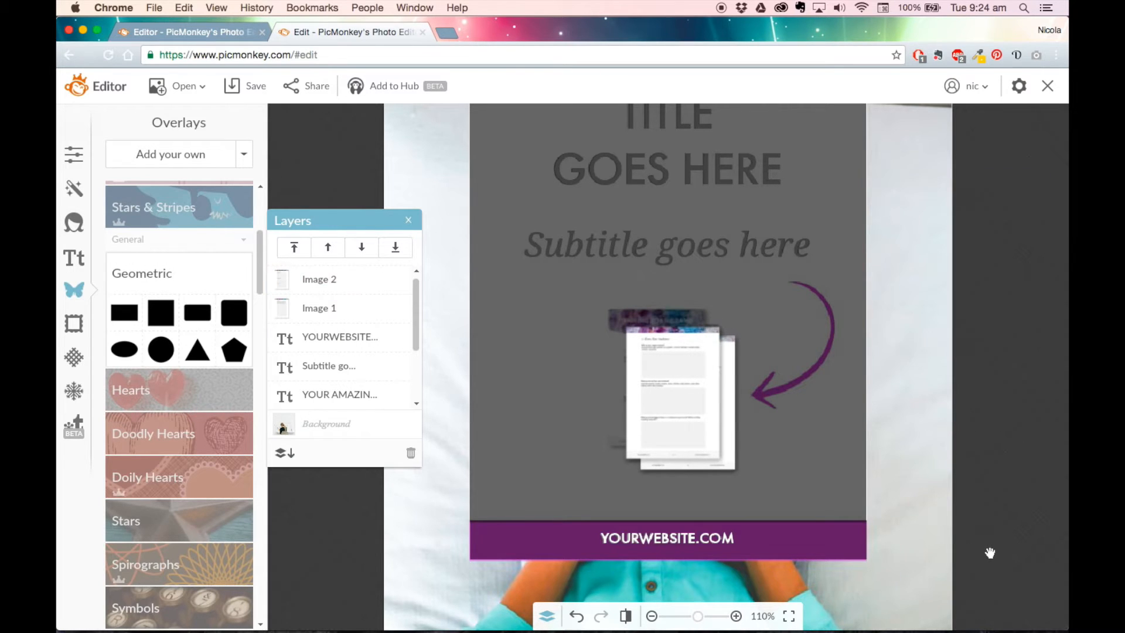
click(673, 394)
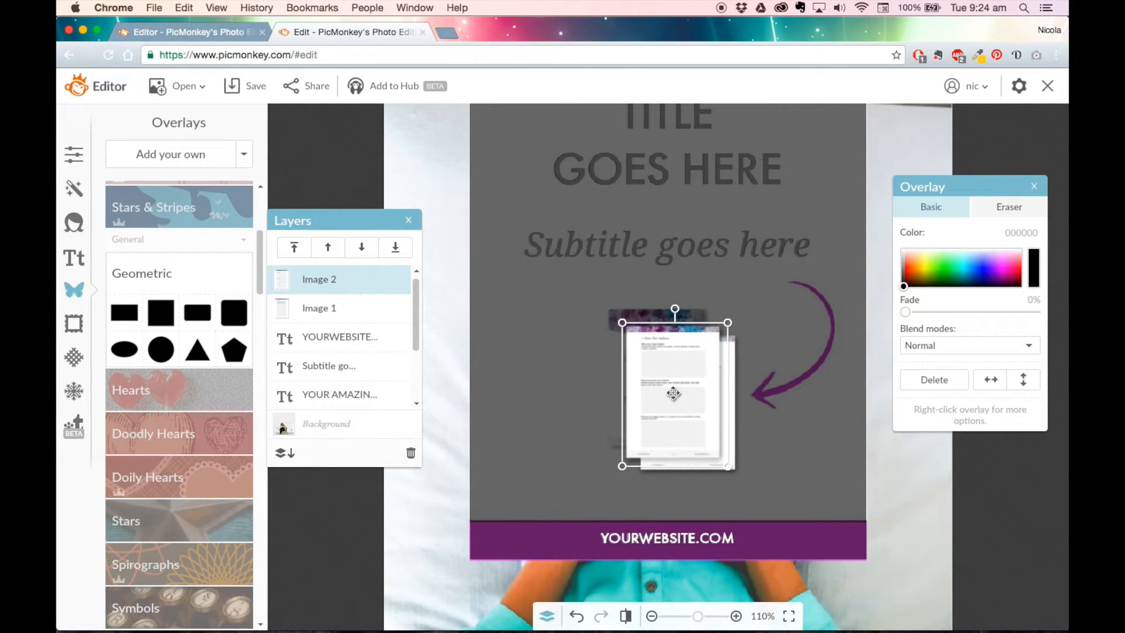
click(992, 523)
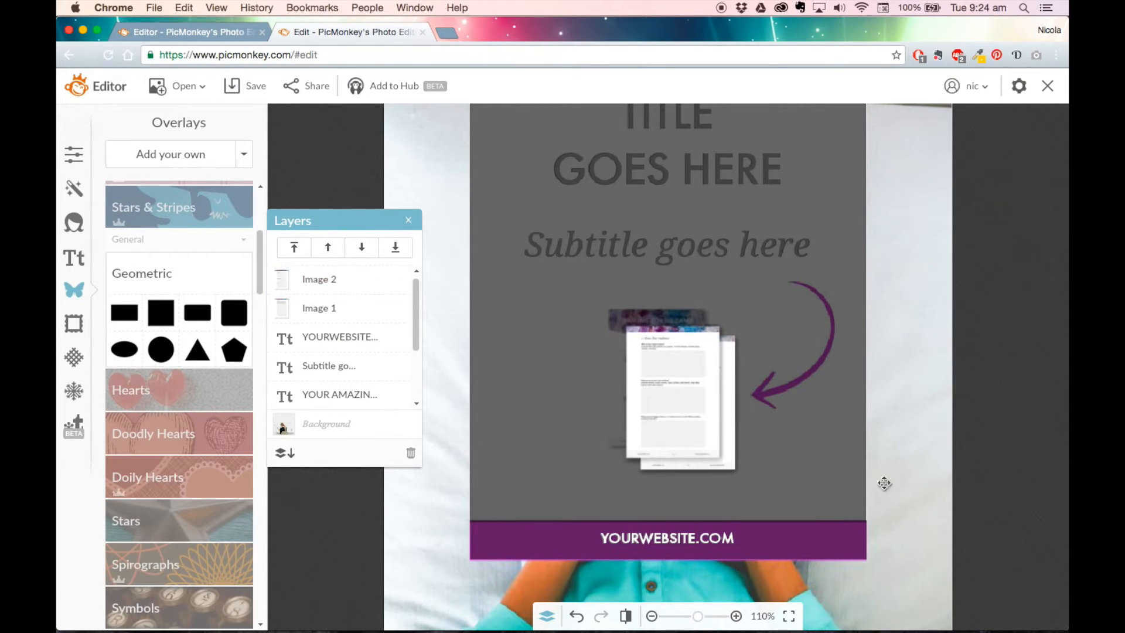
click(672, 380)
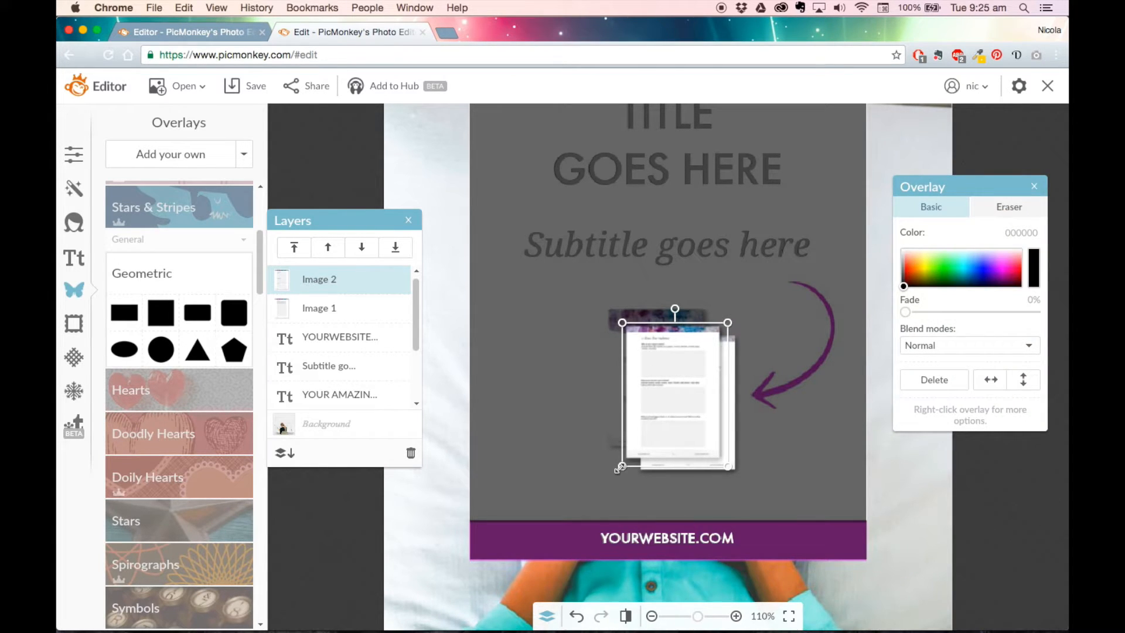
drag(620, 467, 618, 468)
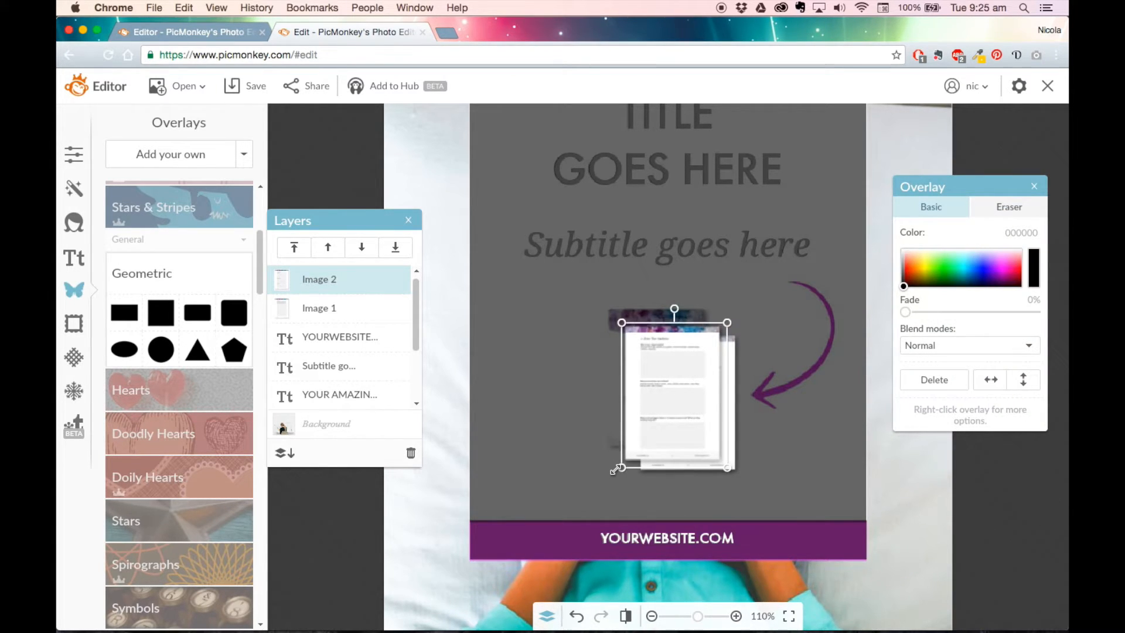
click(1005, 537)
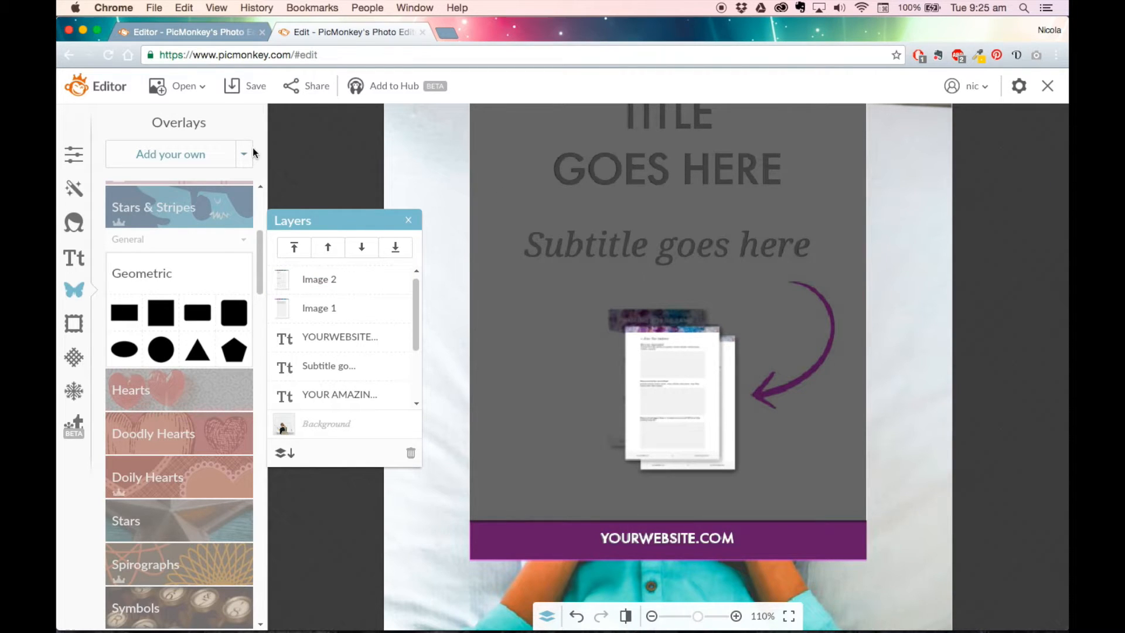
Add Naming Your Brand Worksheet pg1.png as an overlay and fit it over the template's front worksheet page.
click(157, 152)
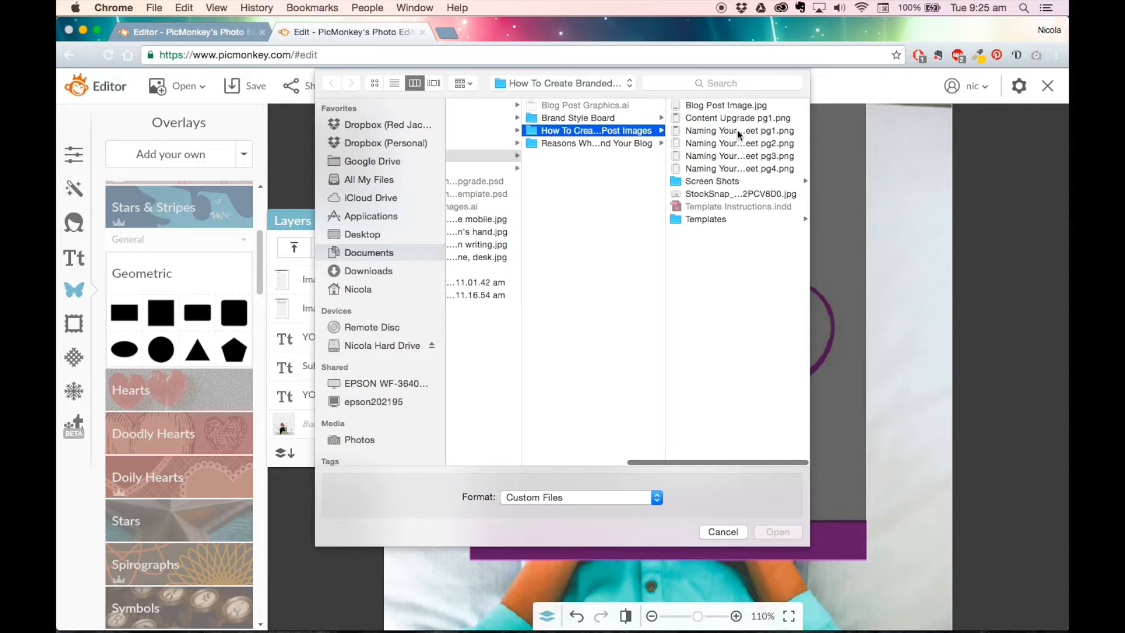
click(737, 131)
click(779, 531)
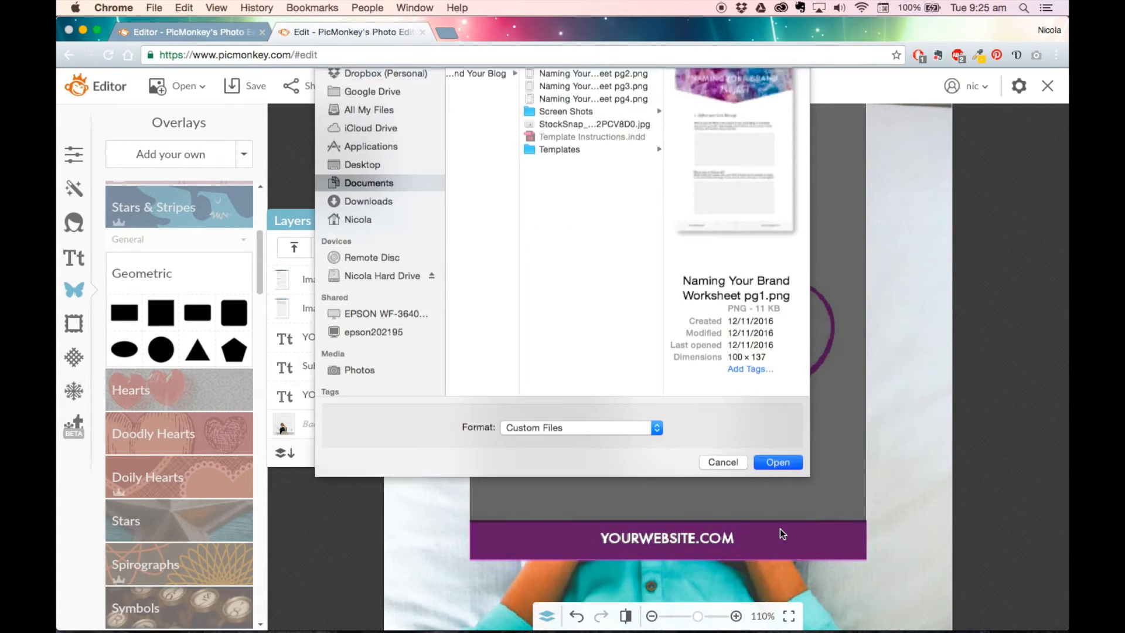
drag(664, 372, 636, 347)
drag(678, 404, 750, 455)
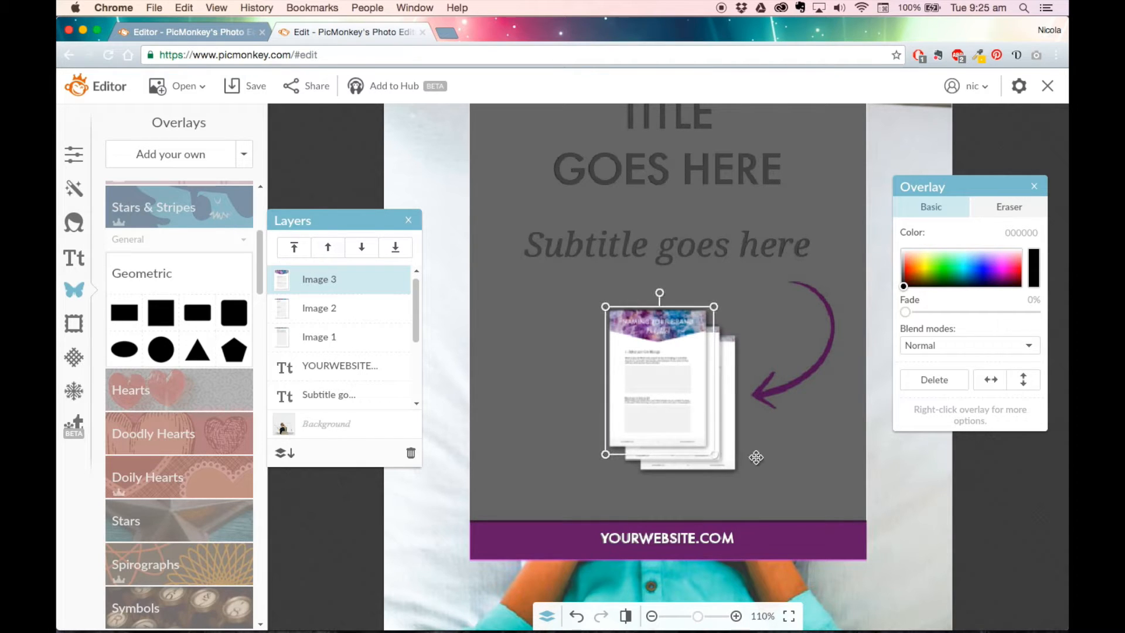
Nudge the rearmost worksheet page, layer Image 1, slightly to the left to even out the stack.
shift+click(342, 319)
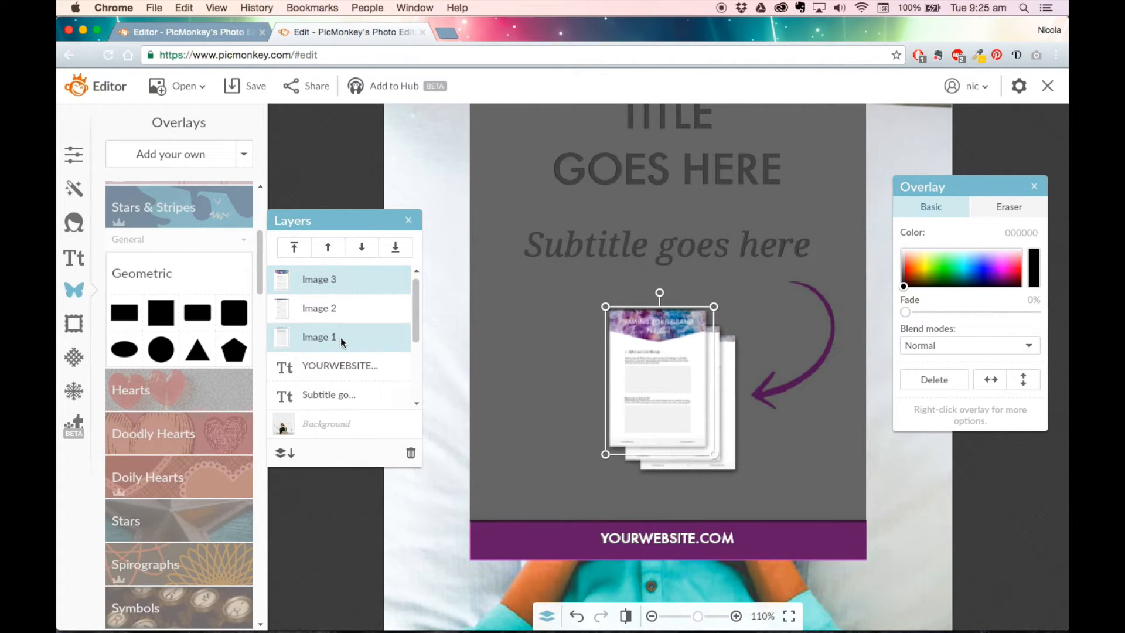
click(341, 337)
key(Left)
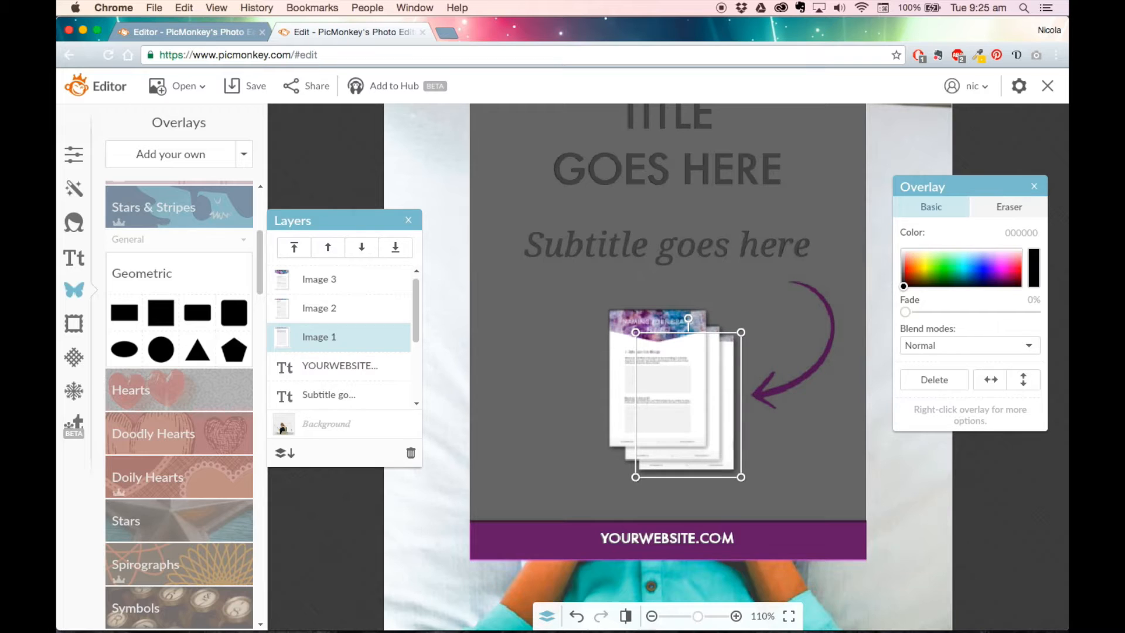
click(1025, 536)
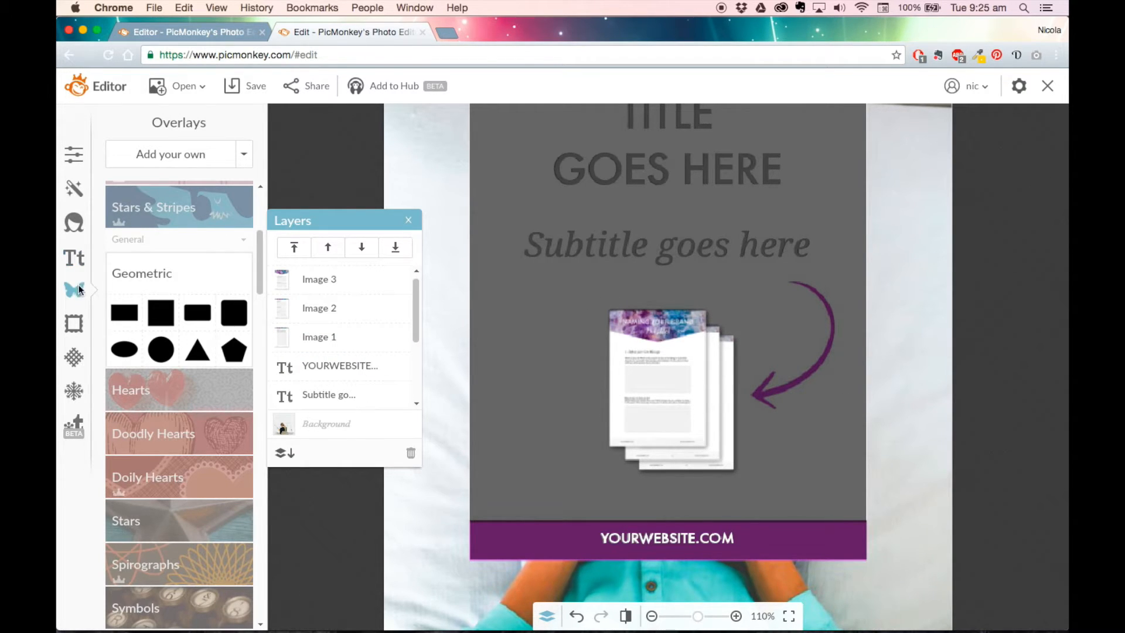
Add the curved arrow from the Correction Marks overlays to the design.
drag(259, 258, 256, 430)
click(191, 353)
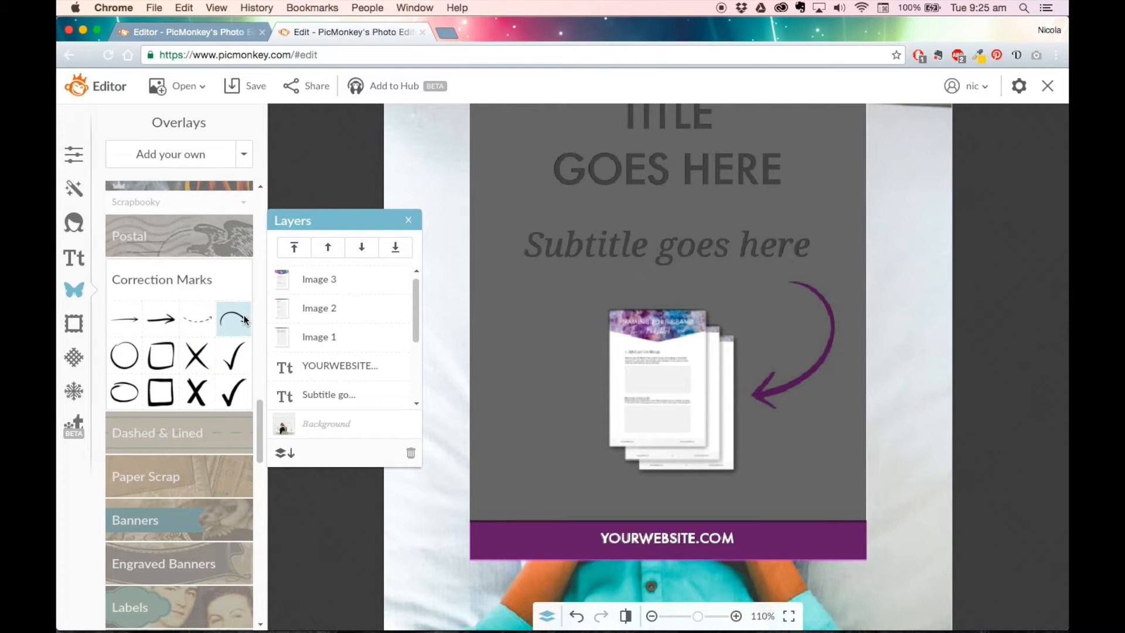
click(245, 319)
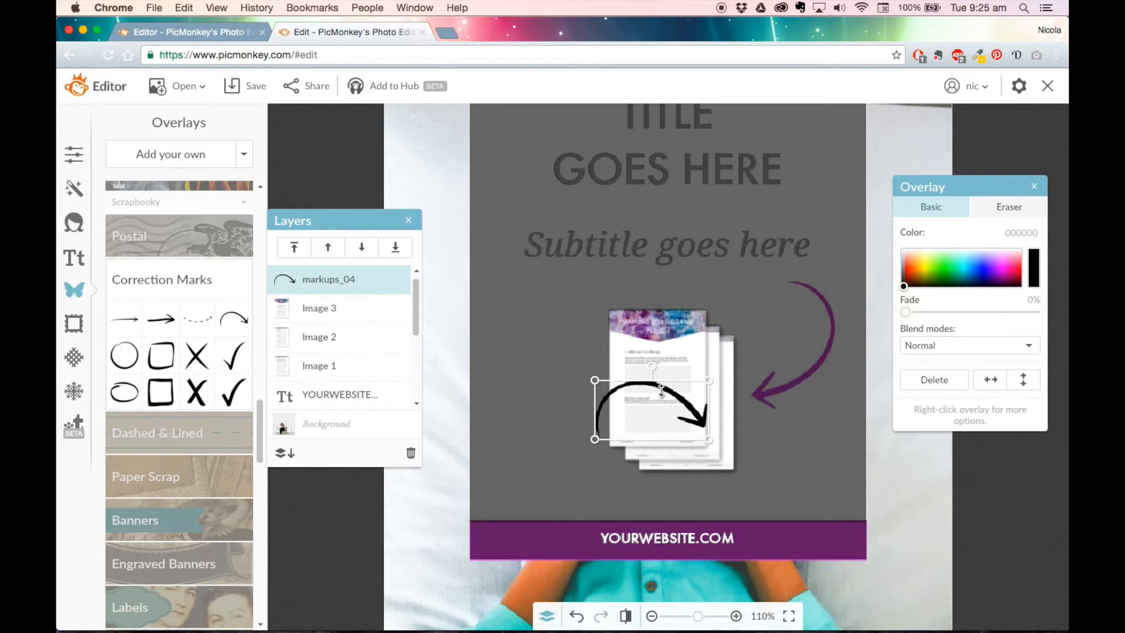
Move, rotate and enlarge the curved arrow so it covers the template's purple arrow pointing at the worksheets.
drag(655, 401, 785, 321)
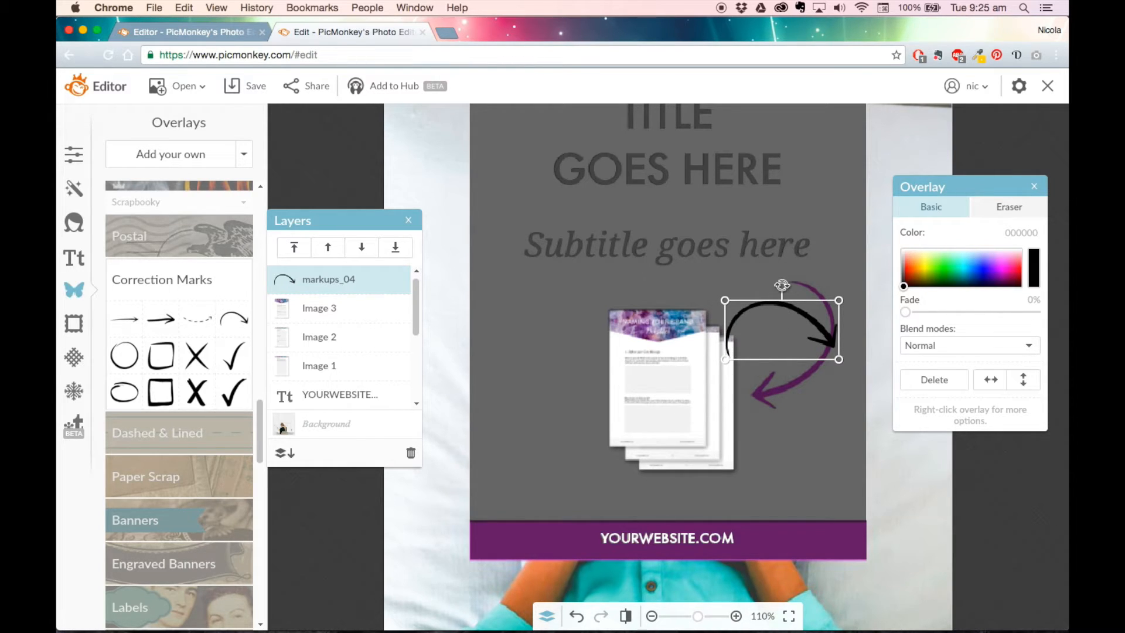
drag(782, 285, 829, 354)
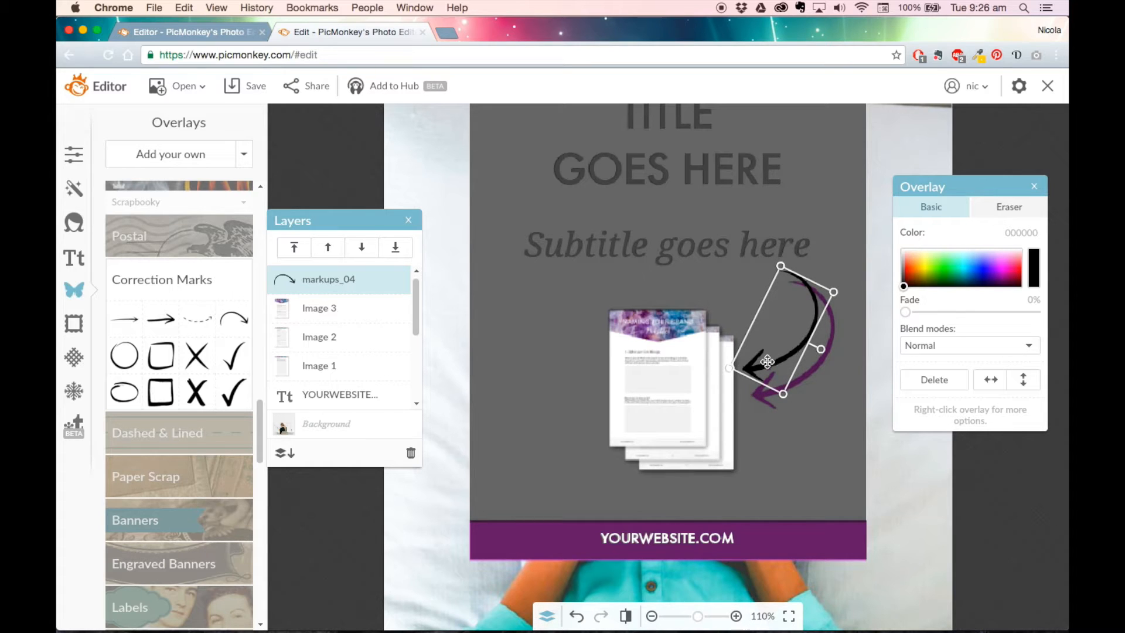
drag(771, 362, 785, 374)
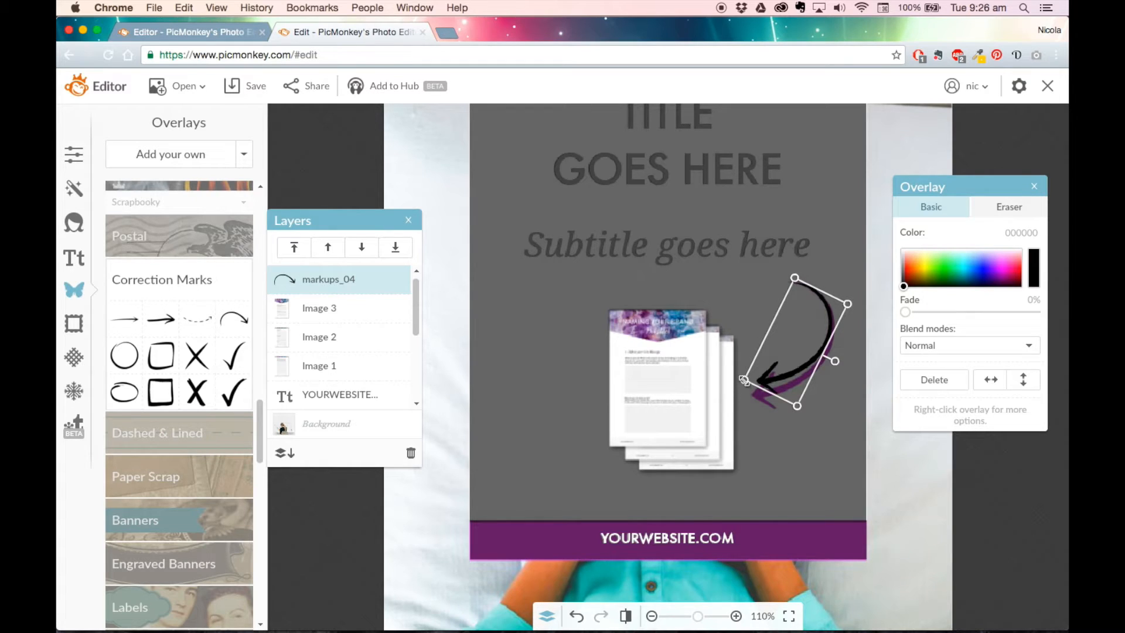
drag(741, 378, 690, 371)
drag(780, 386, 786, 389)
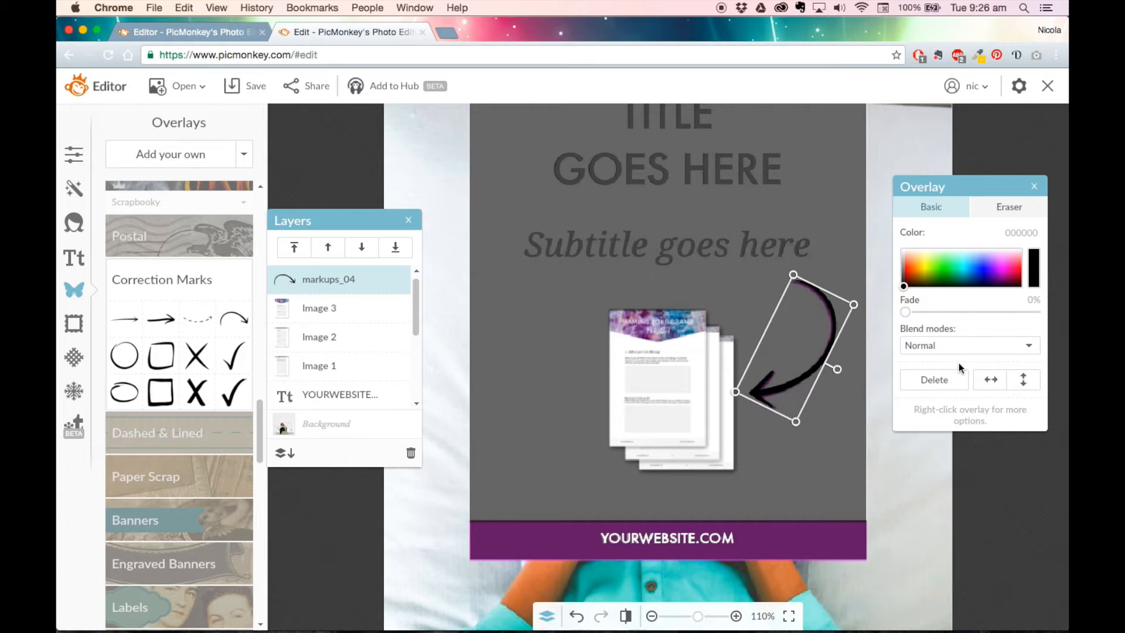
Set the curved arrow's colour to c232c6.
double_click(1032, 233)
text(C232C6)
key(Return)
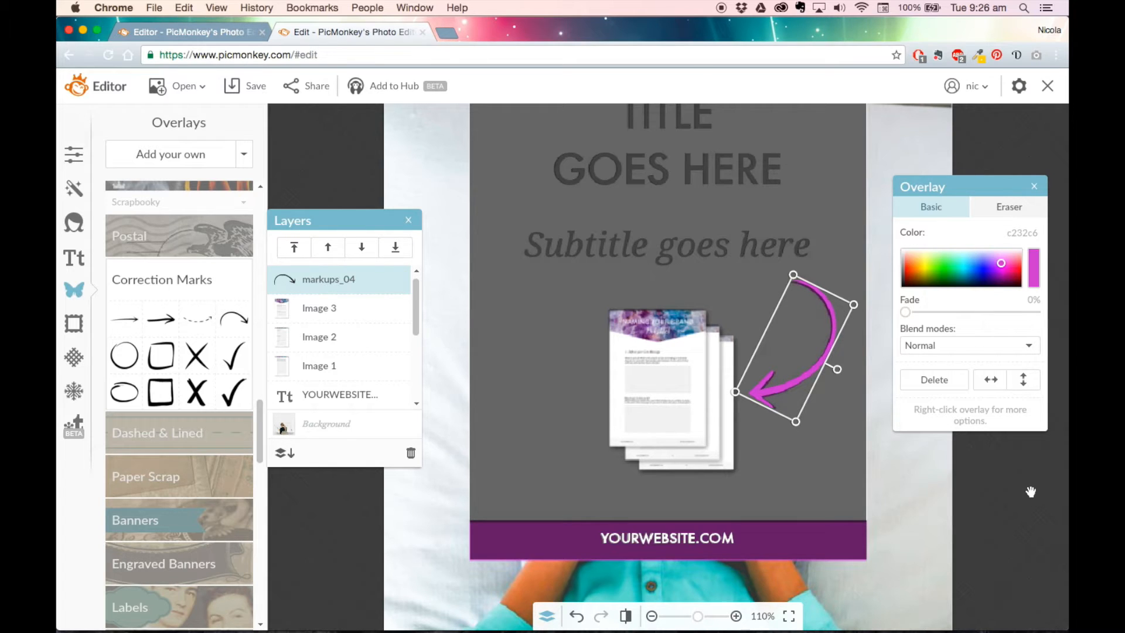
click(1030, 492)
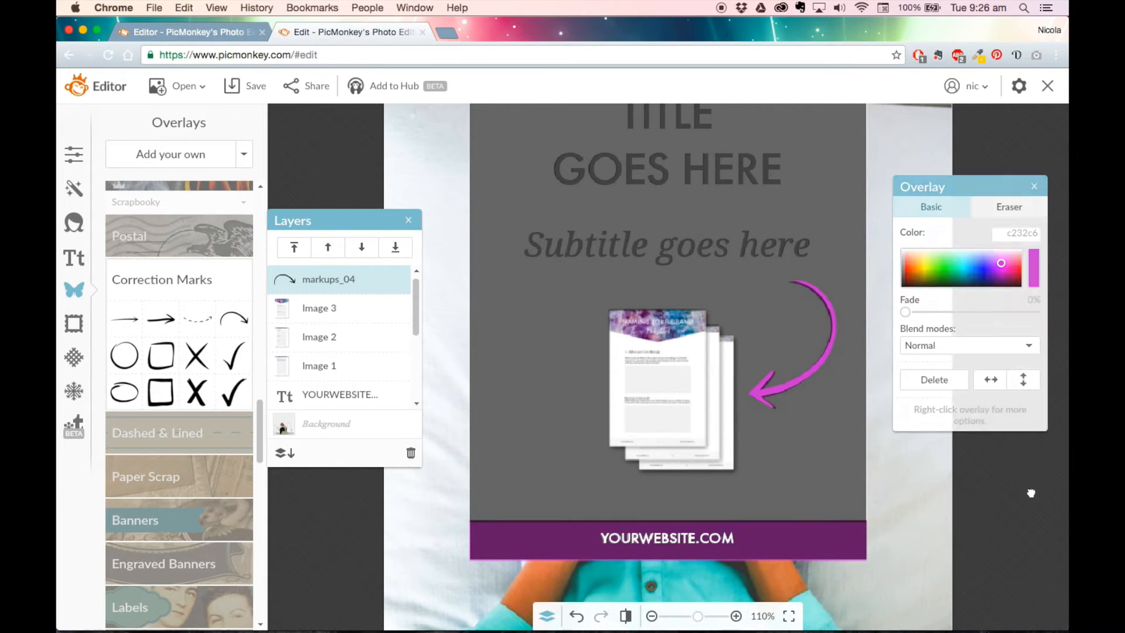
Delete the reference template's Image layer directly above the background.
click(653, 616)
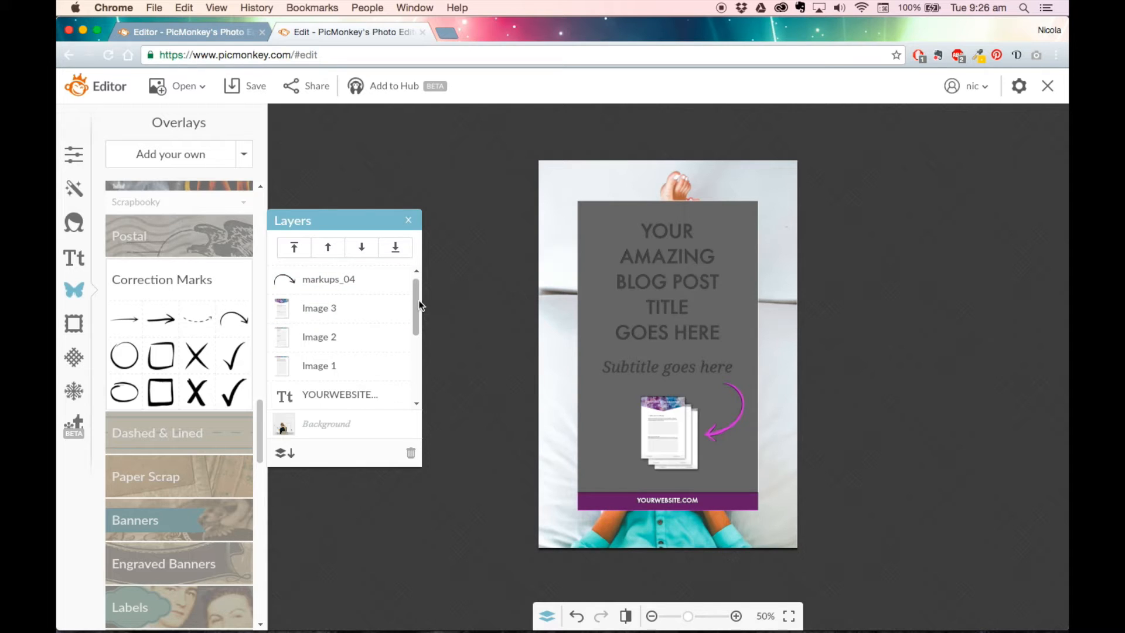
drag(417, 300, 416, 367)
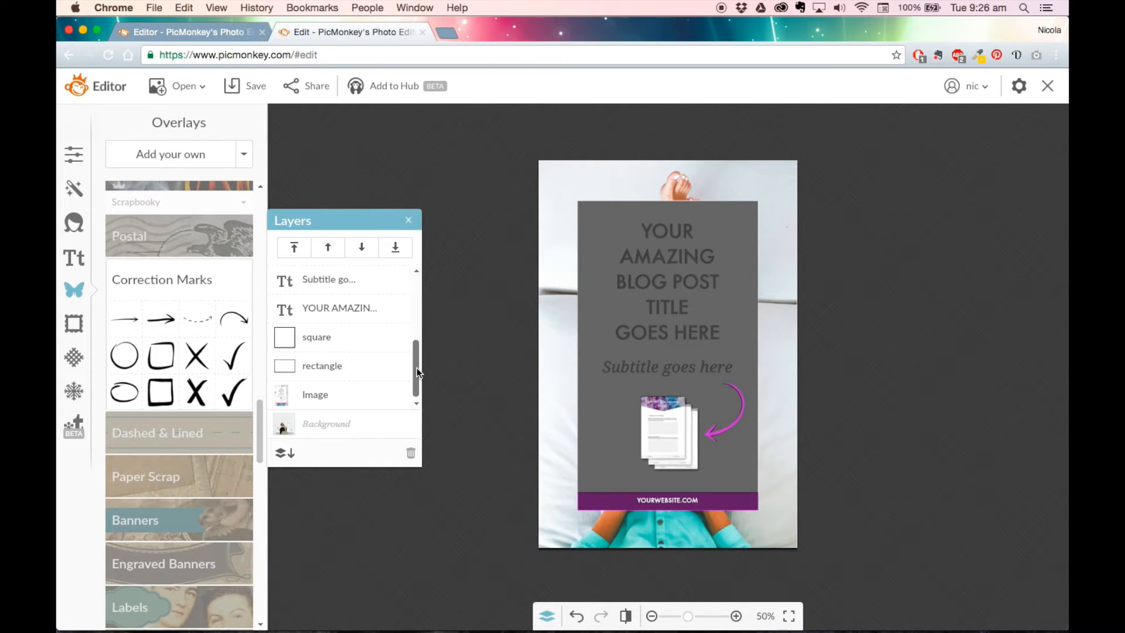
click(360, 395)
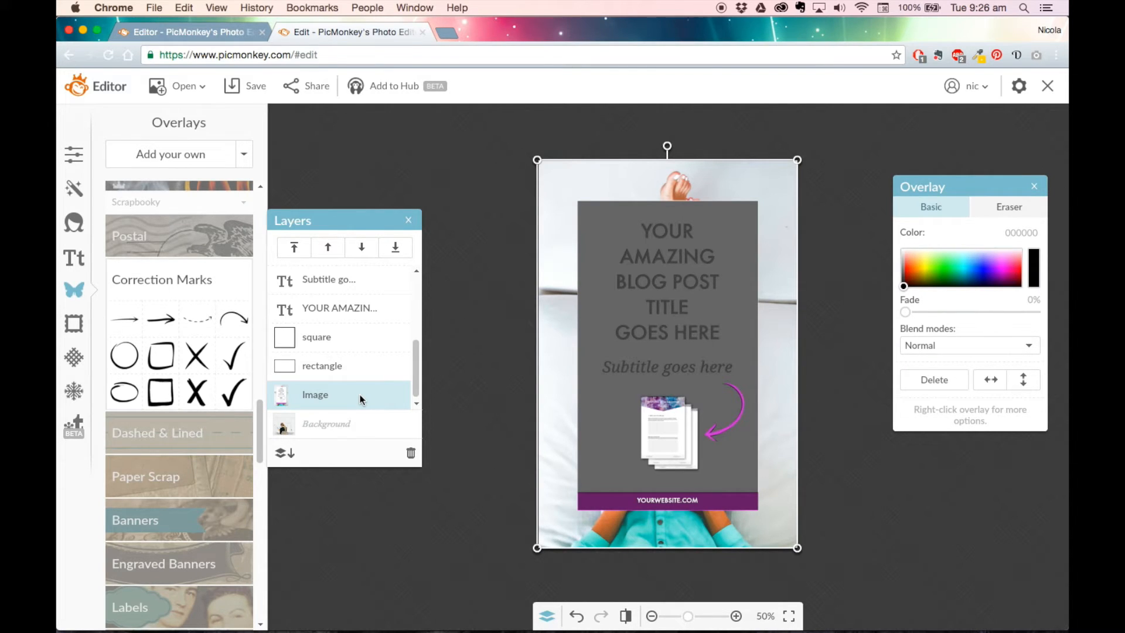
click(411, 455)
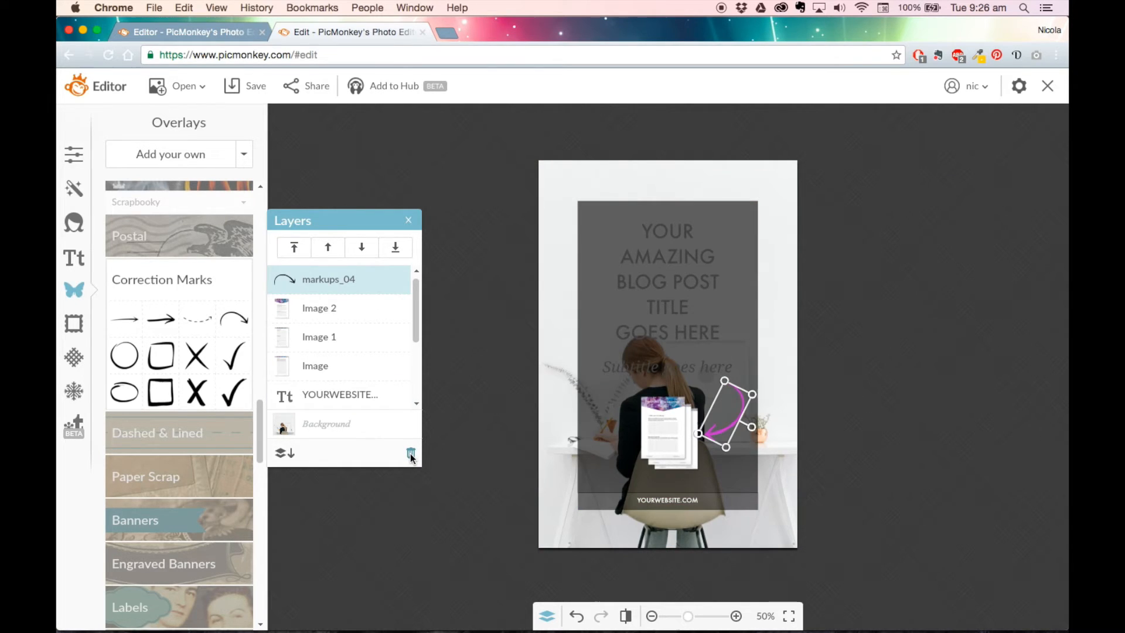
Recolour the large rectangle behind the title text to white and set its fade to 0%.
click(965, 466)
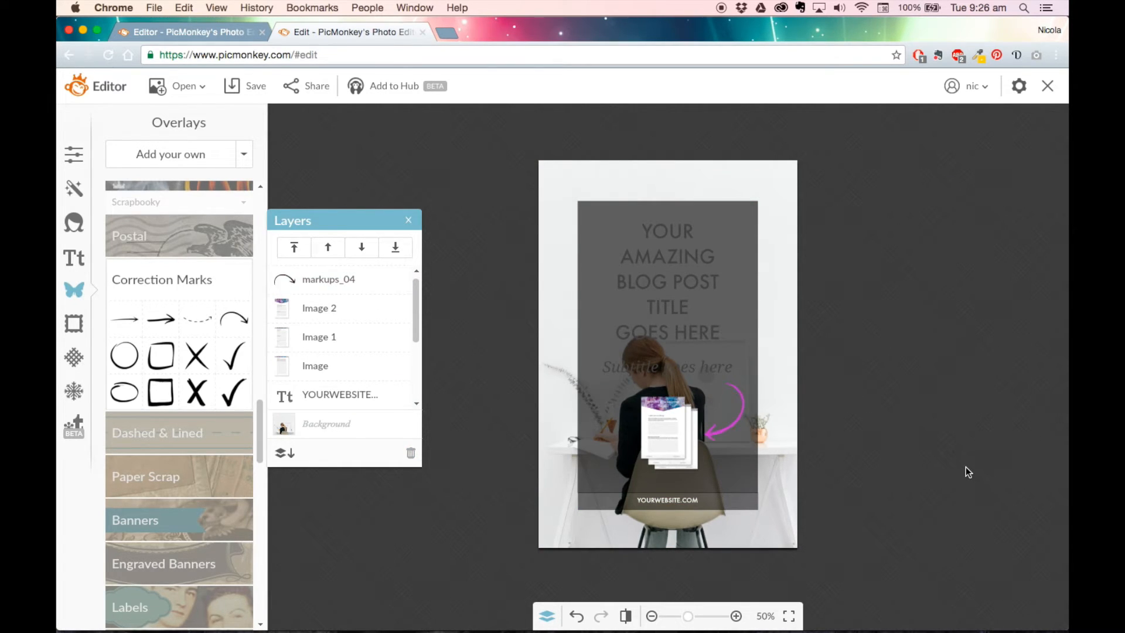
click(732, 221)
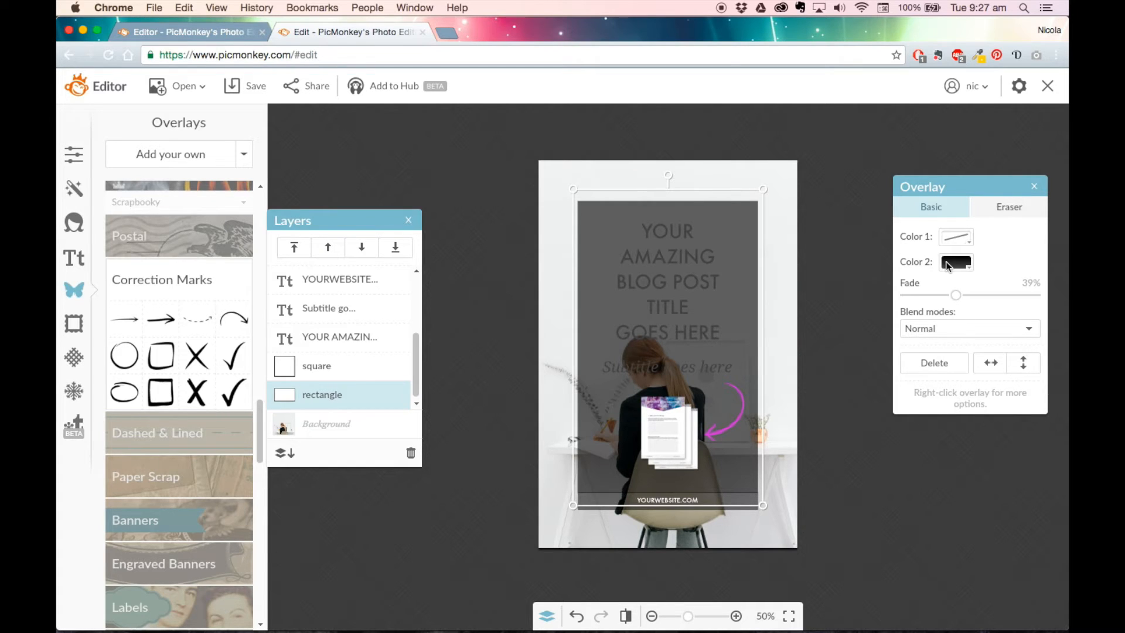
click(954, 263)
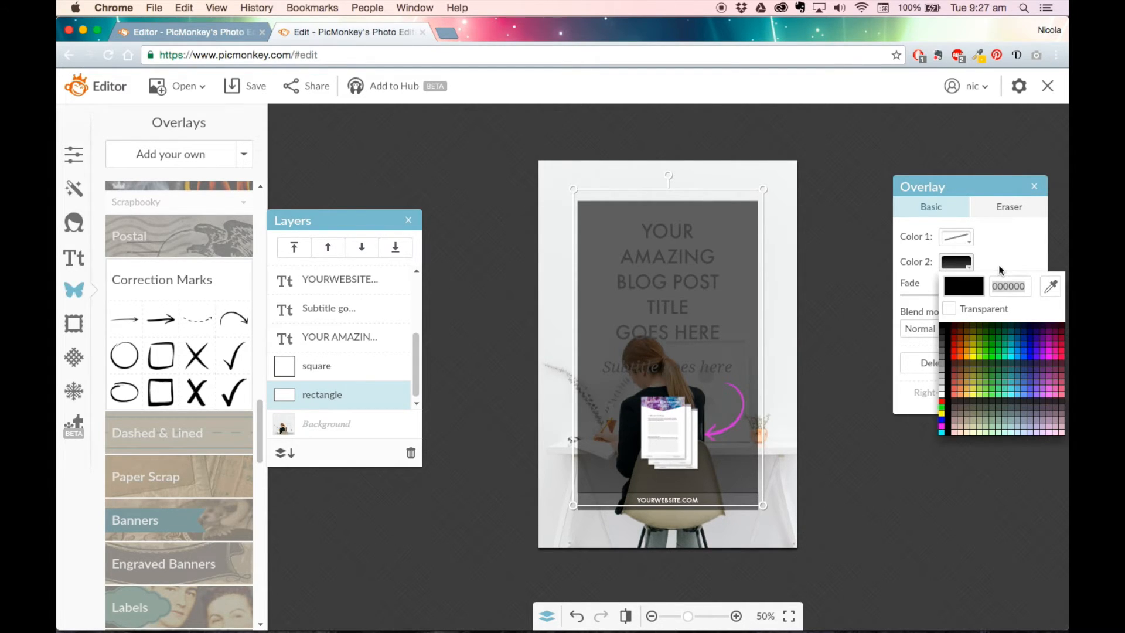
click(940, 393)
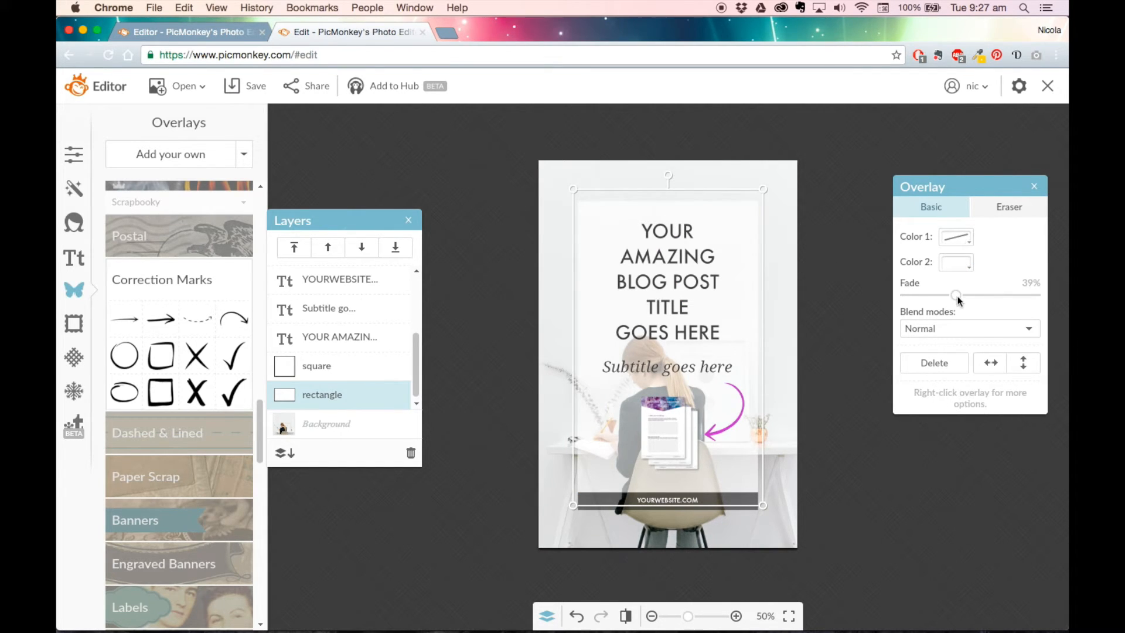
drag(958, 293, 891, 298)
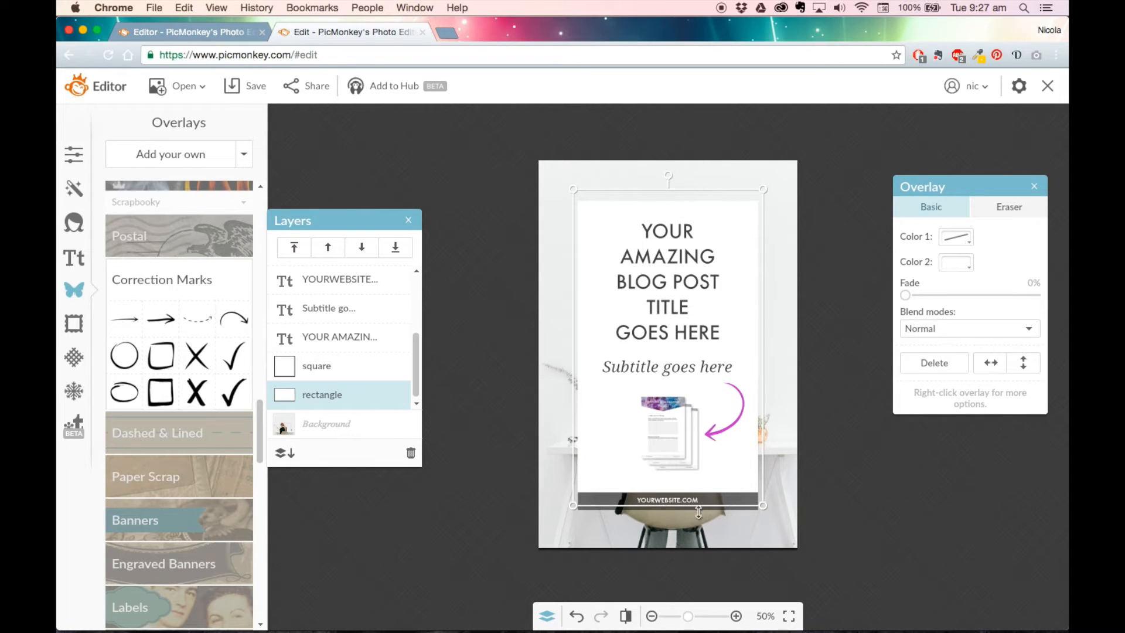
Set the website banner square's fill colour to c232c6 and reduce its fade to make it fully opaque.
shift+click(321, 378)
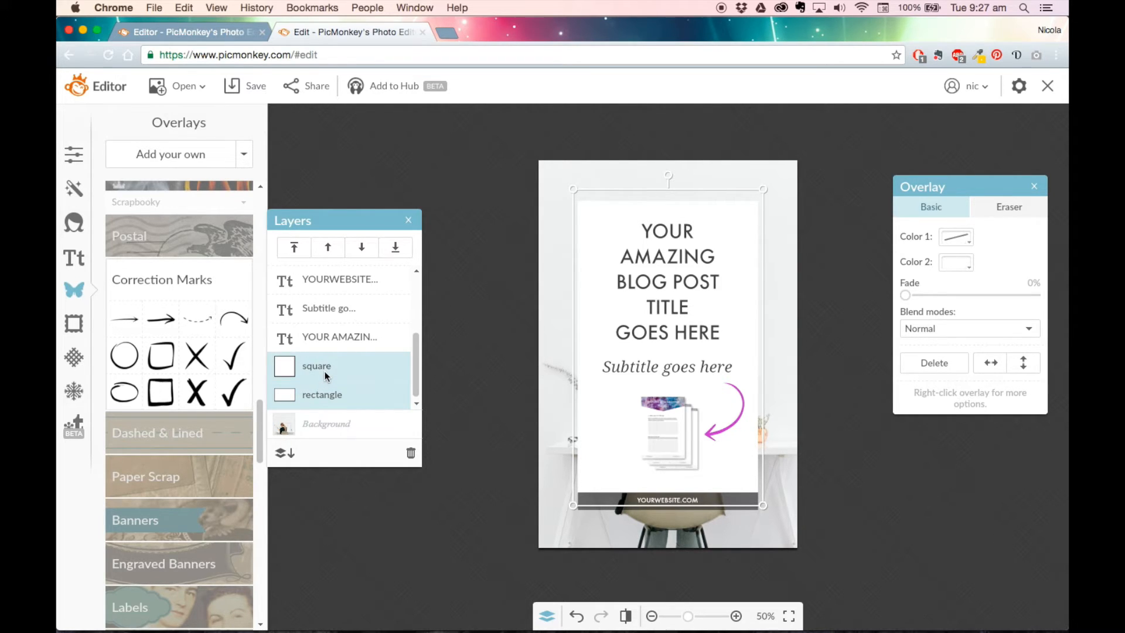
click(326, 376)
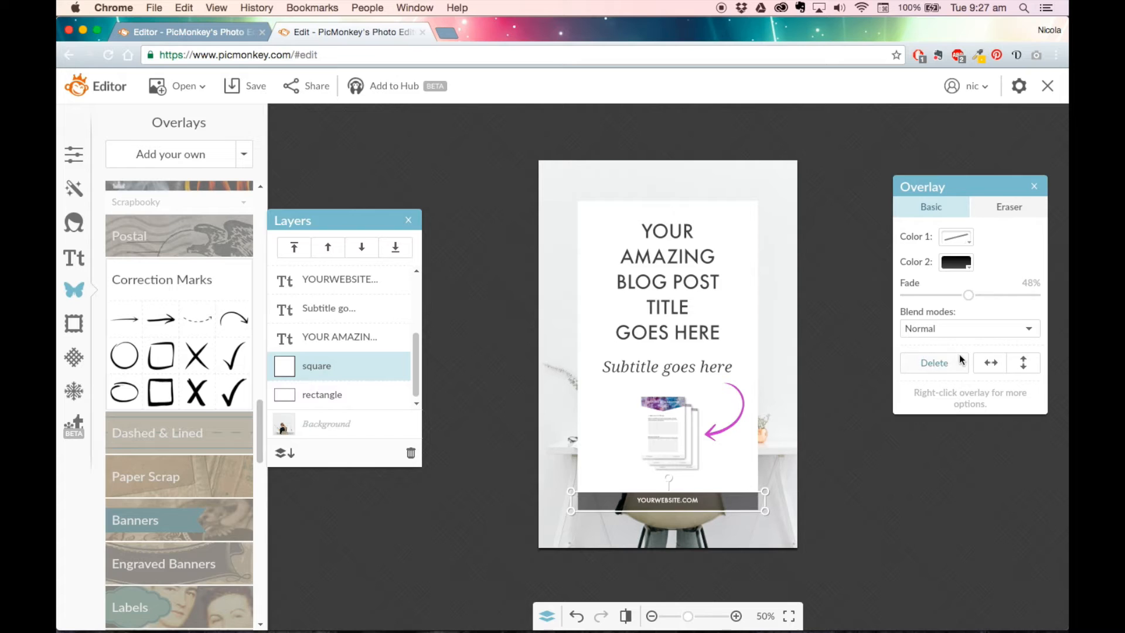
click(955, 265)
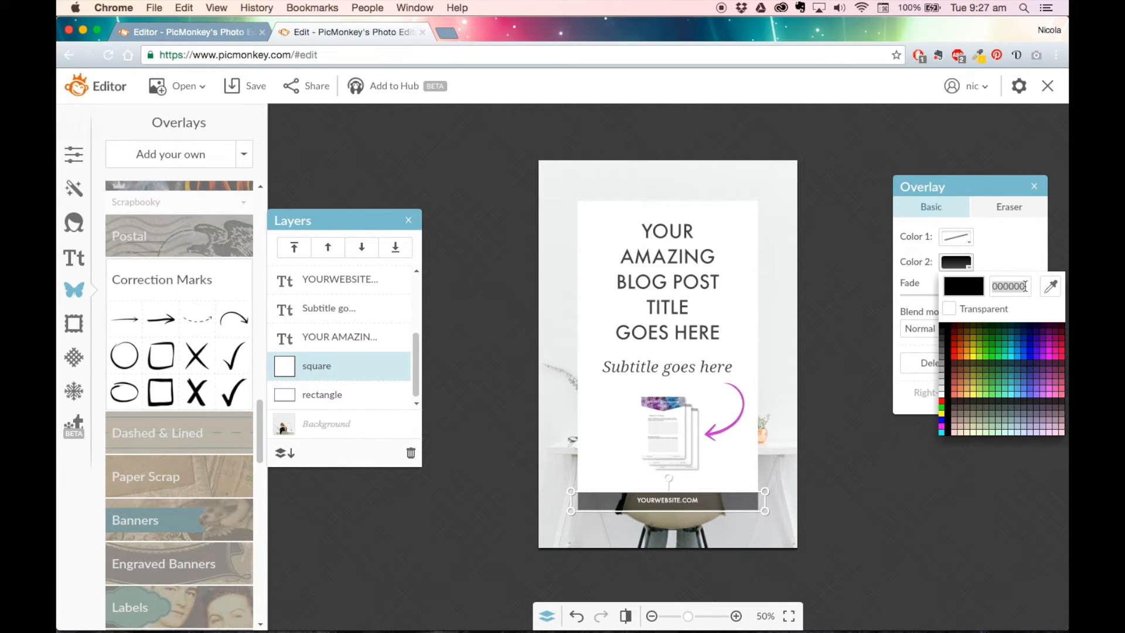
text(c232c6)
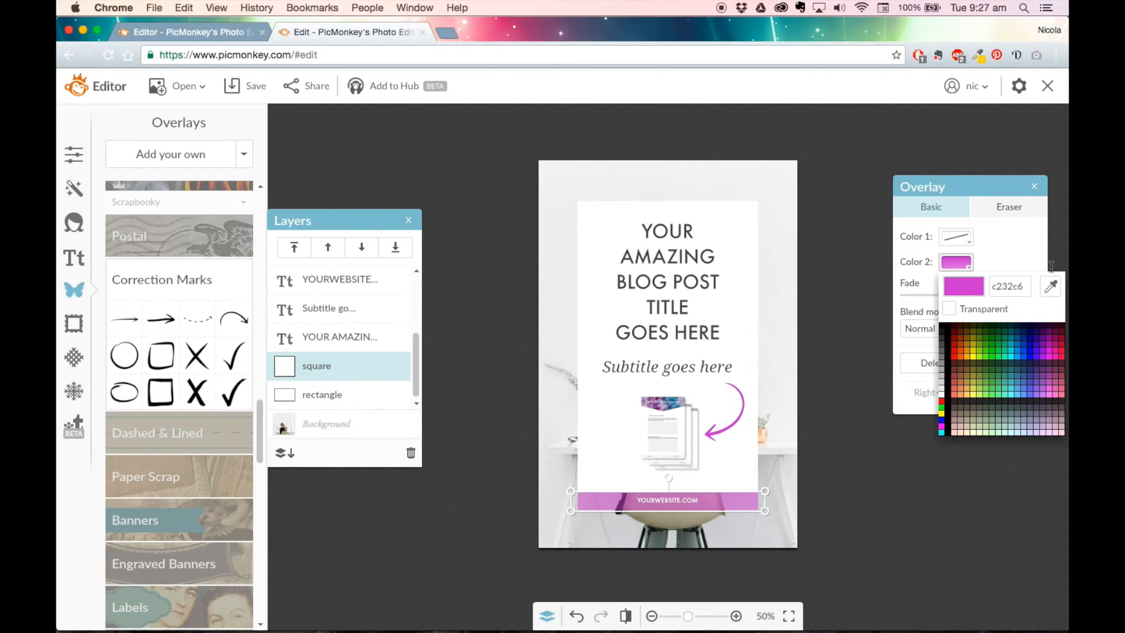
click(1057, 242)
drag(968, 298, 882, 299)
click(880, 500)
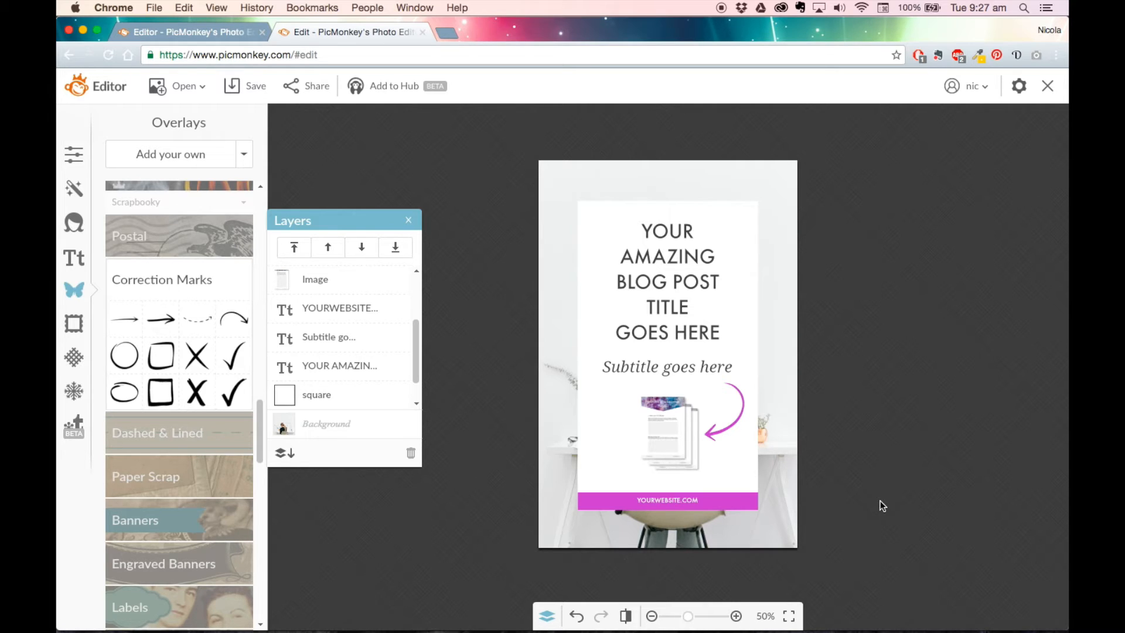
click(387, 92)
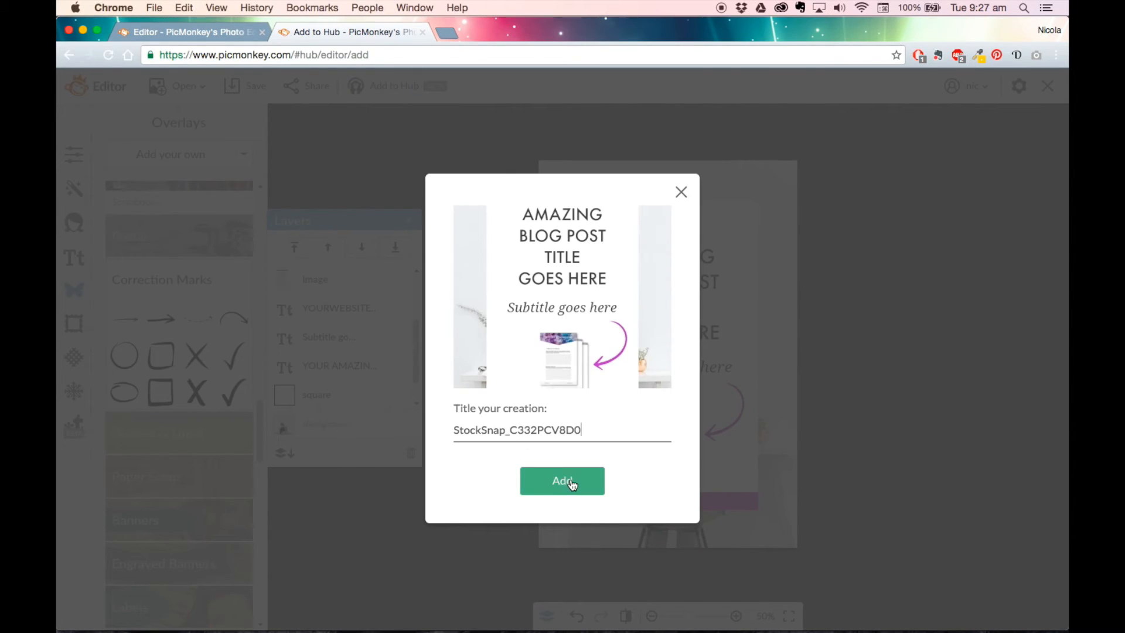
drag(597, 431, 454, 437)
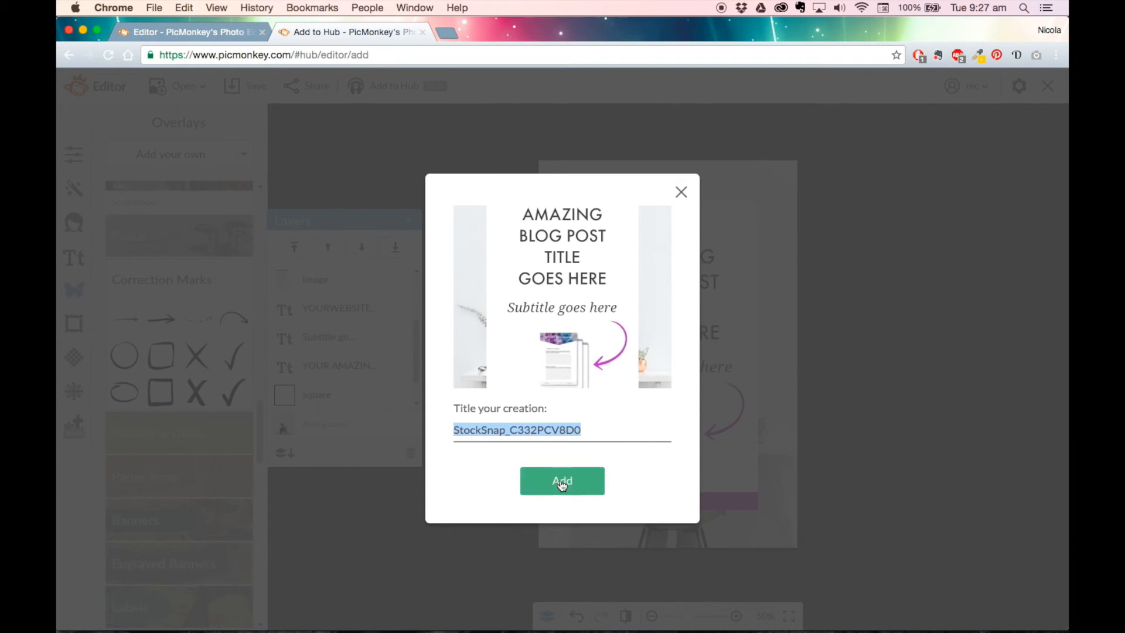
click(681, 192)
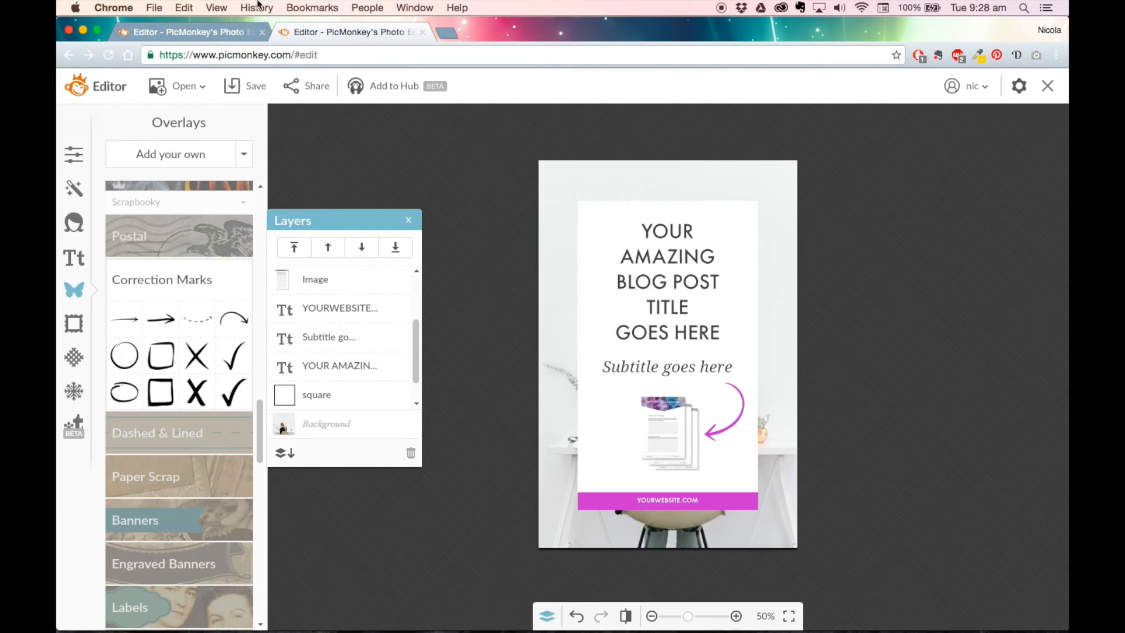
Close the template in the other browser tab and open the teal Pinterest Template 2 with worksheets and arrow from the Hub.
click(178, 33)
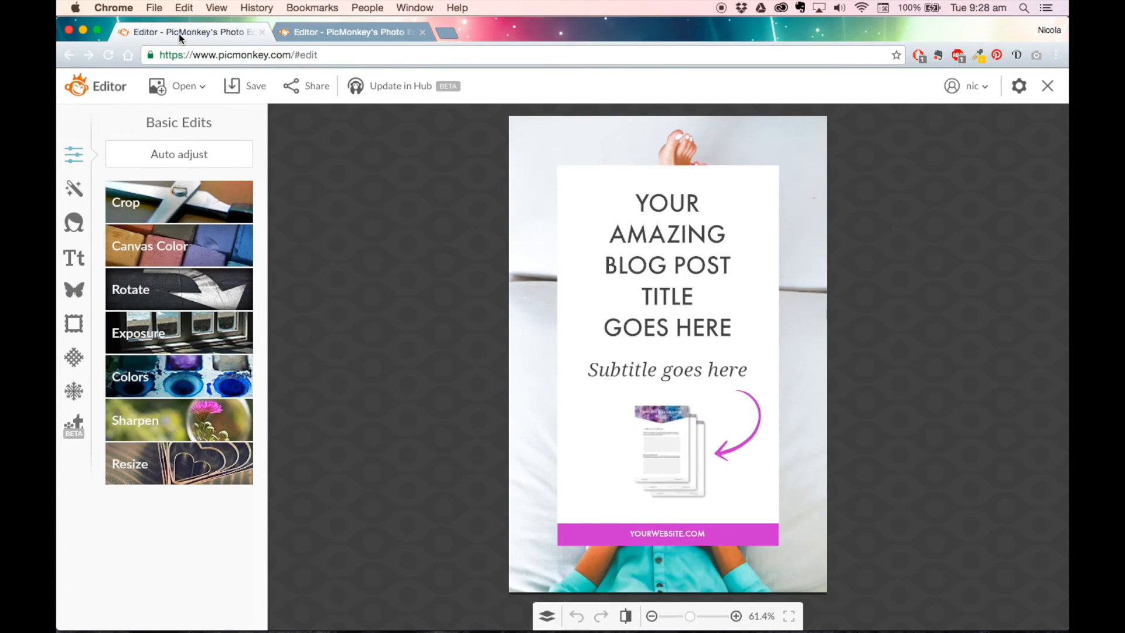
click(1048, 86)
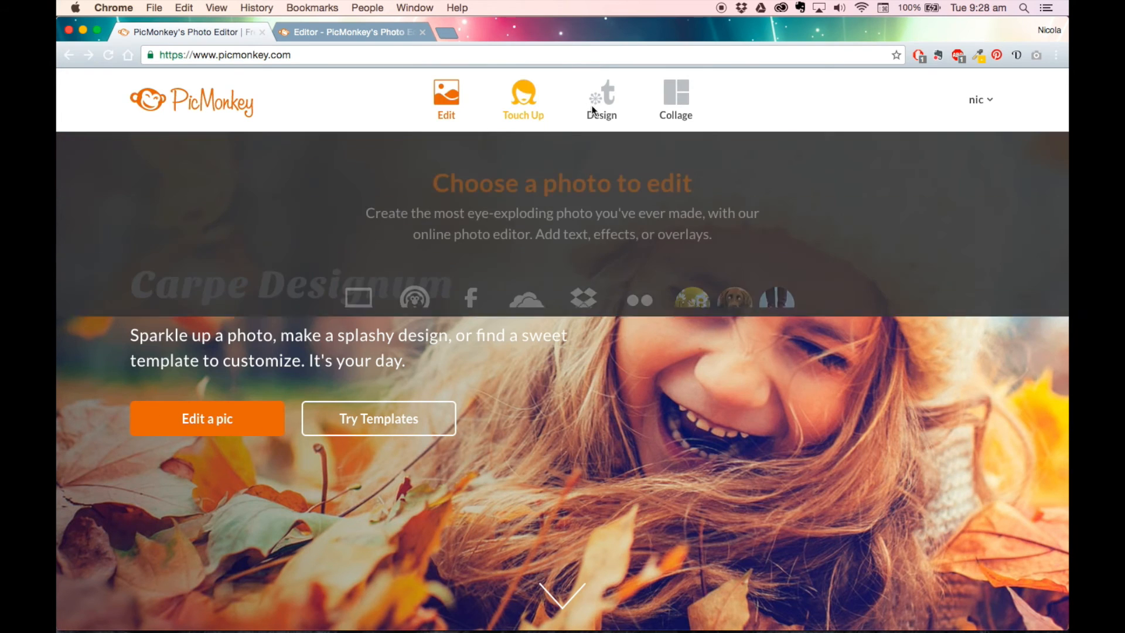
mouse_move(450, 101)
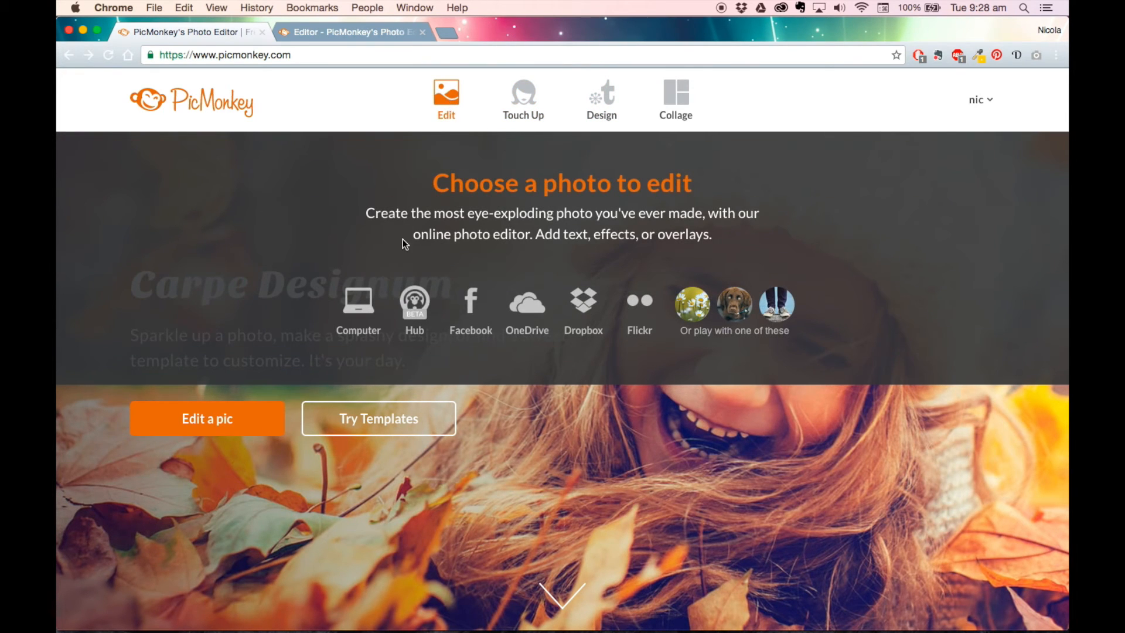
click(417, 300)
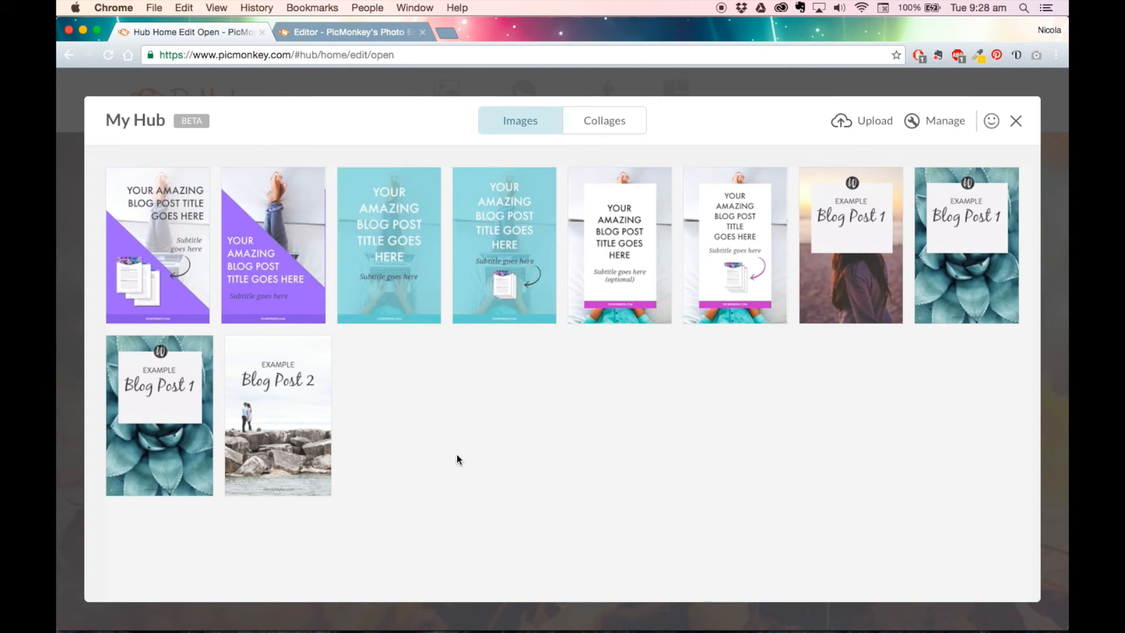
click(508, 252)
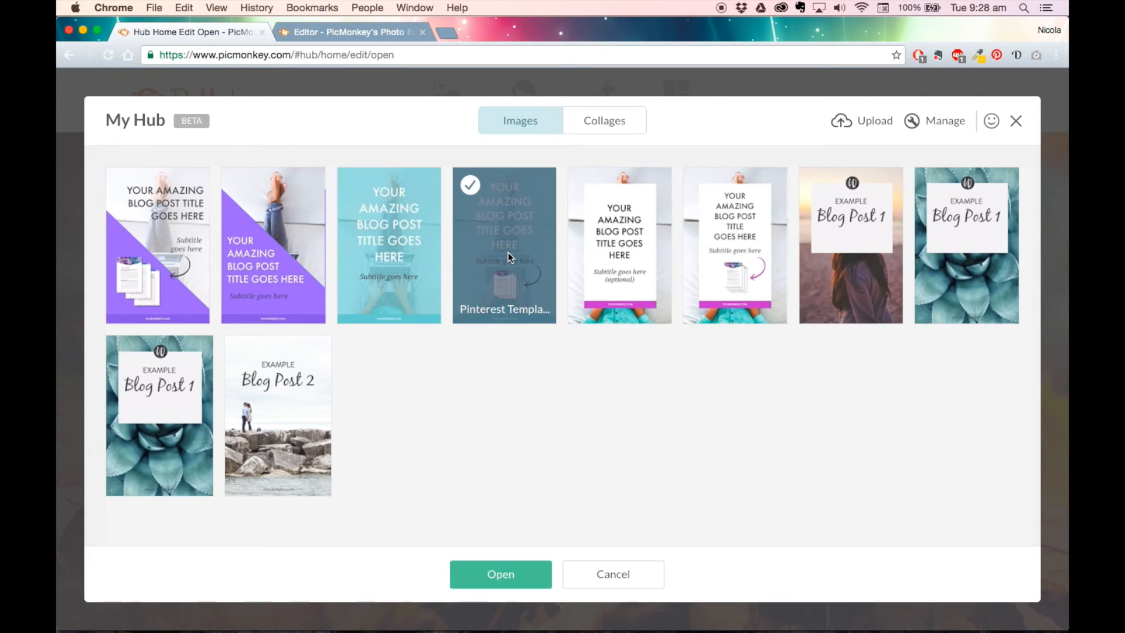
click(487, 577)
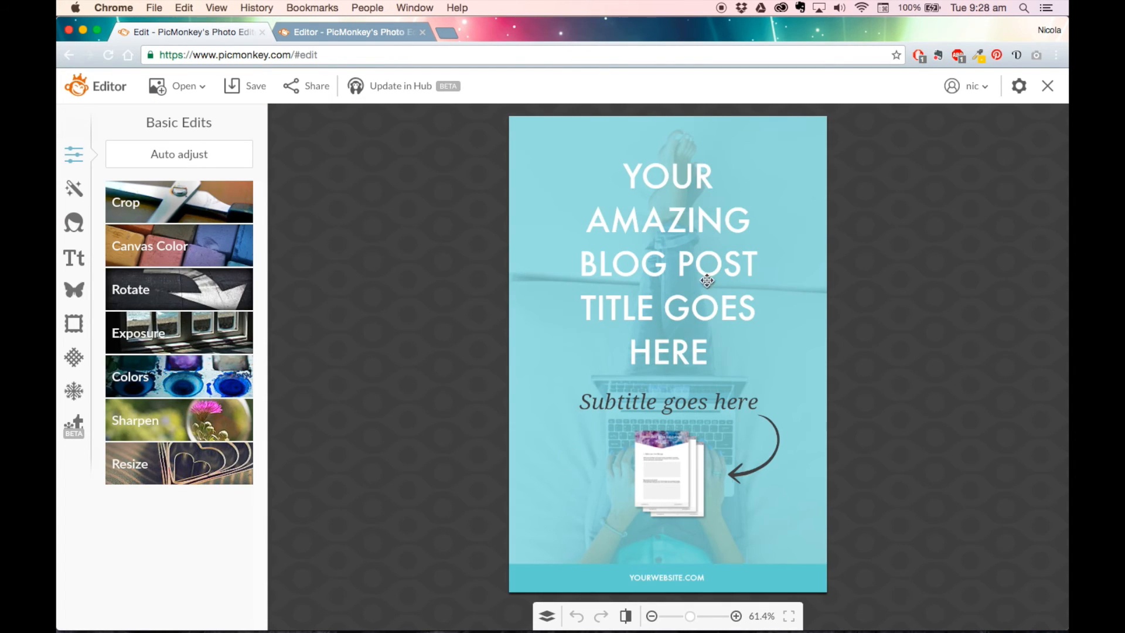
click(655, 262)
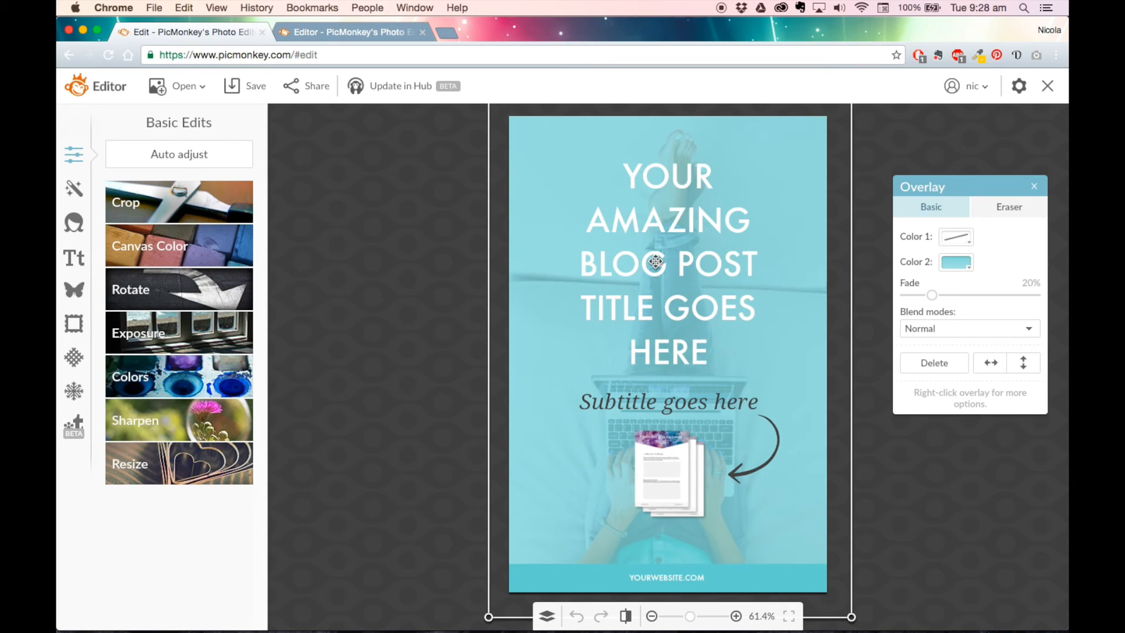
click(438, 273)
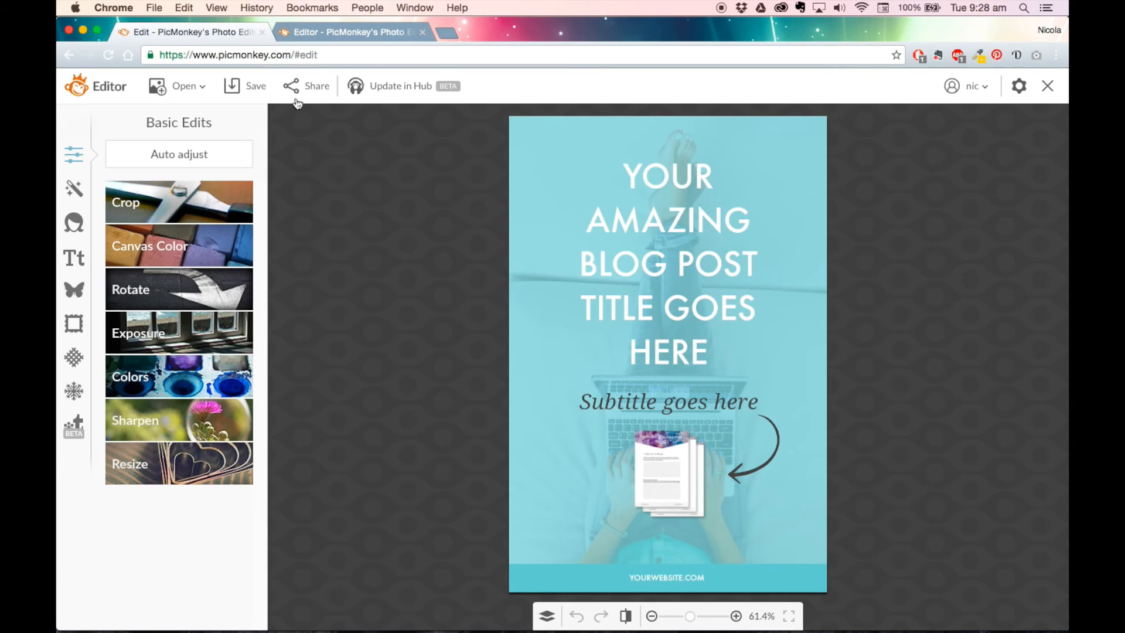
Review the teal template's options for saving to the computer and for updating or copying it in the Hub, without saving.
click(259, 91)
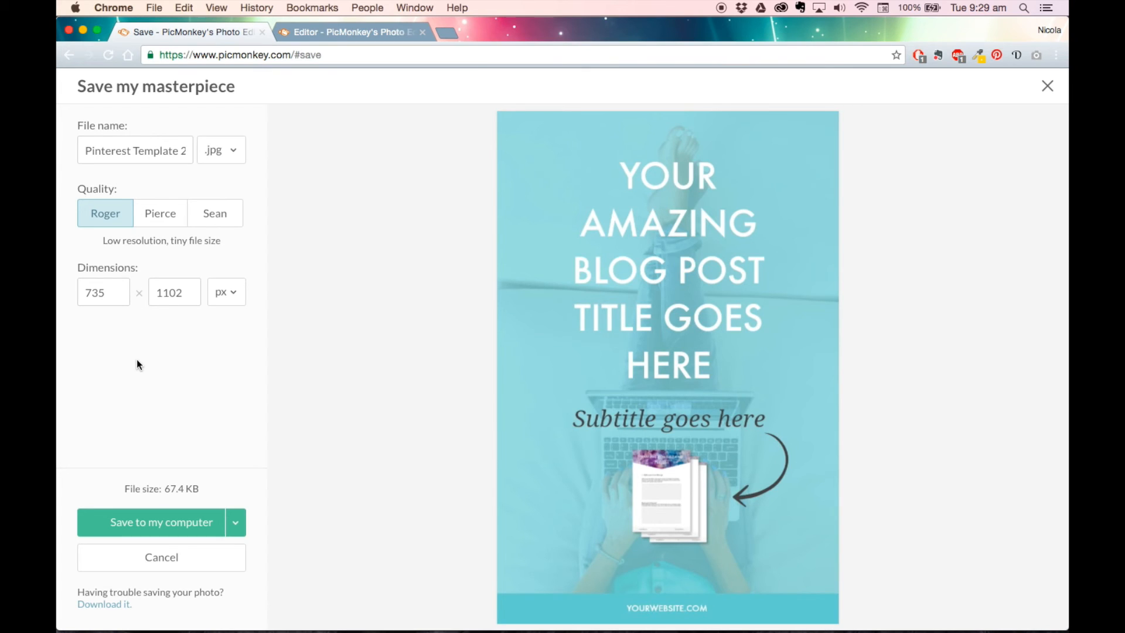
click(158, 564)
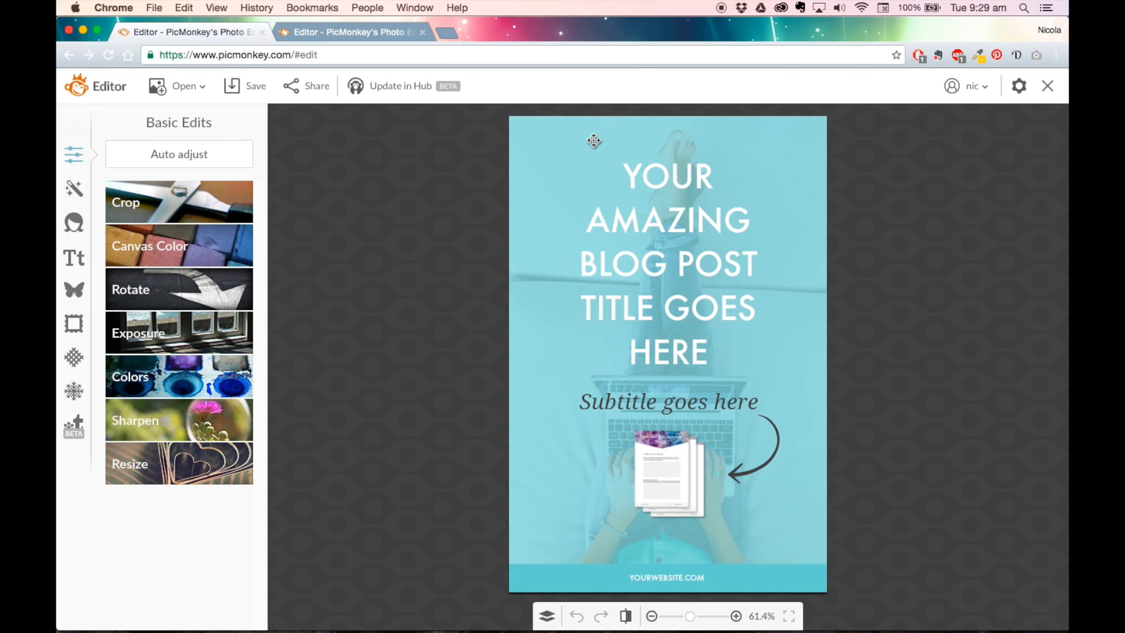
click(406, 91)
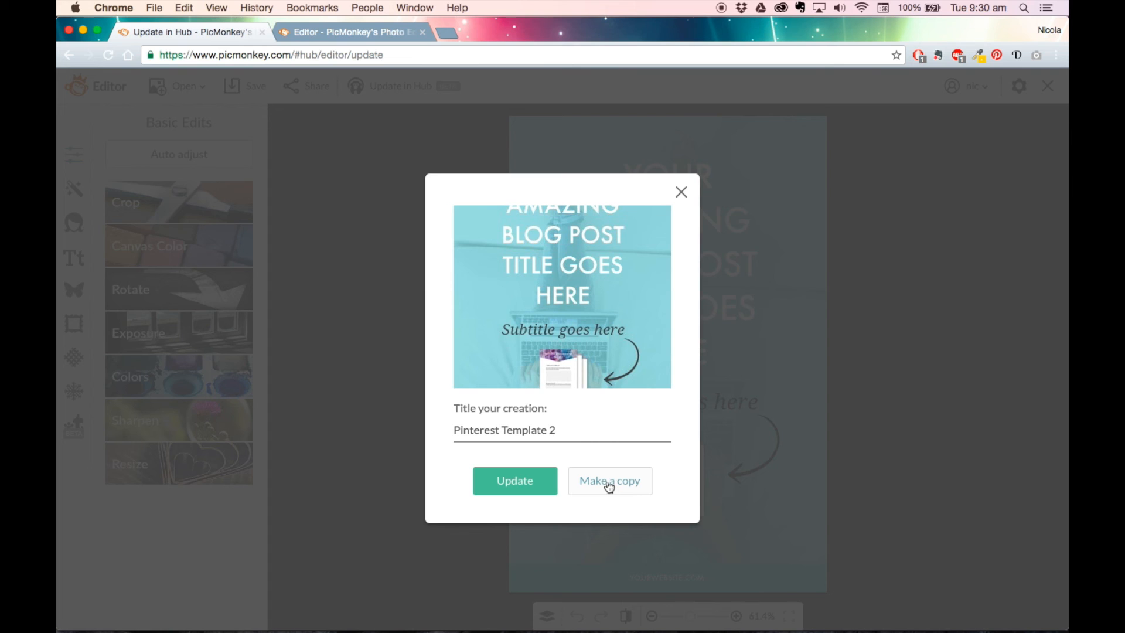
click(680, 193)
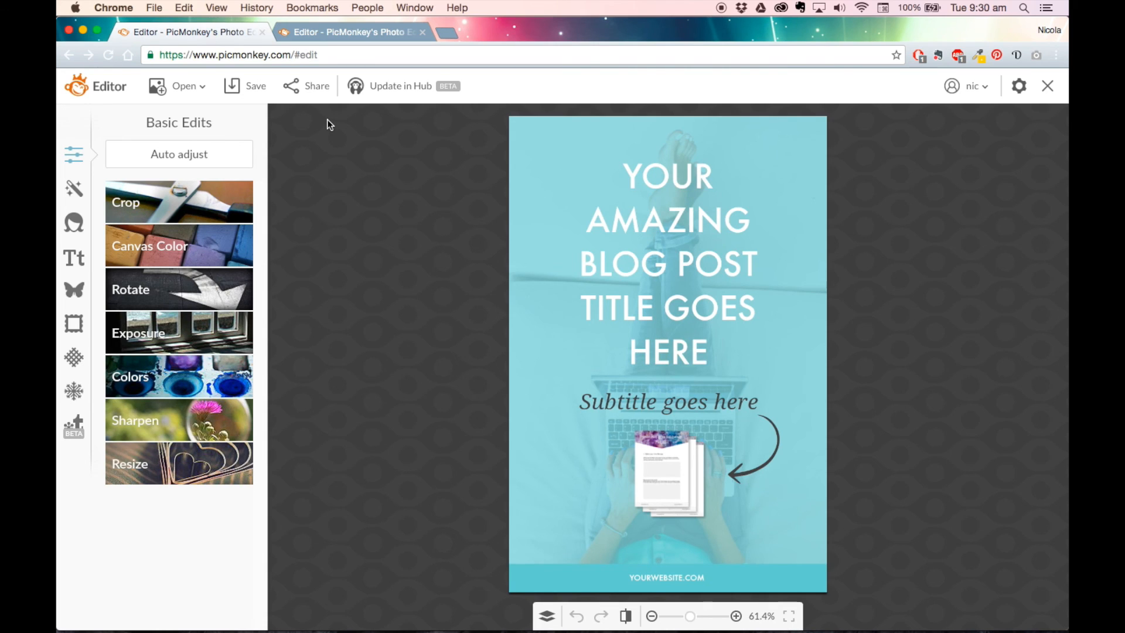